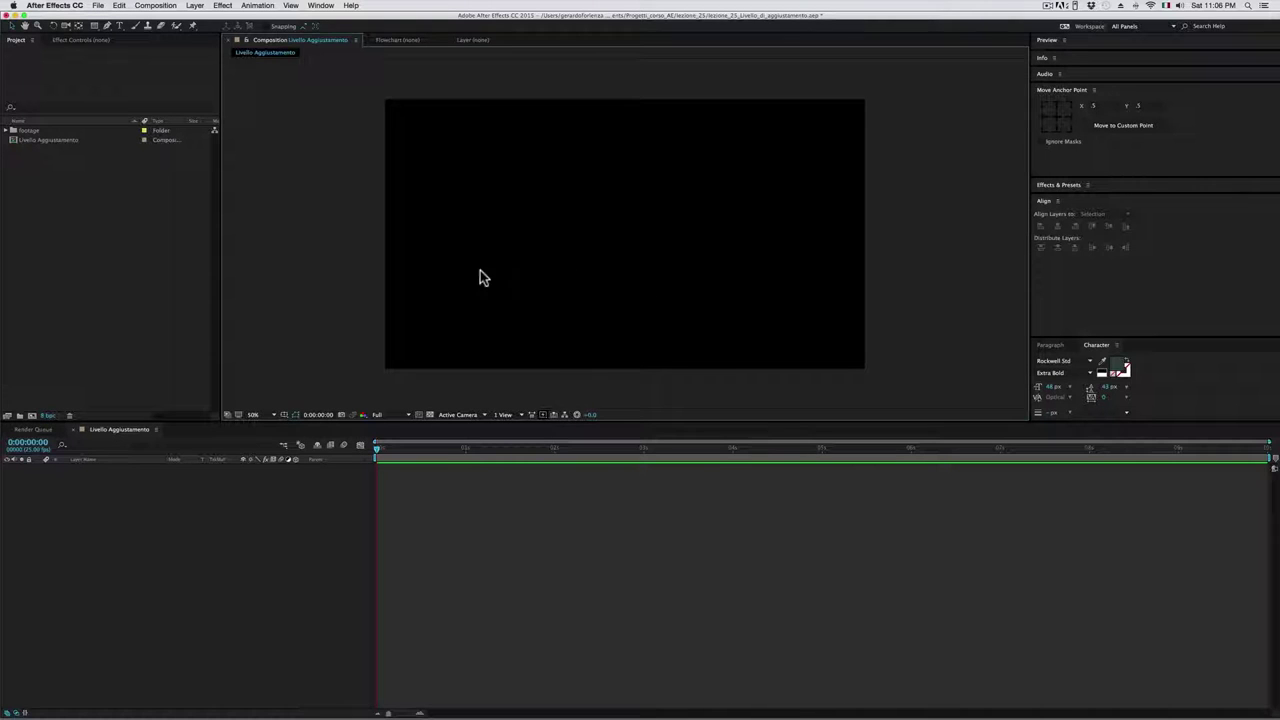
- Open the Livello Aggiustamento comp and switch its background to the transparency checkerboard
left_click(35, 141)
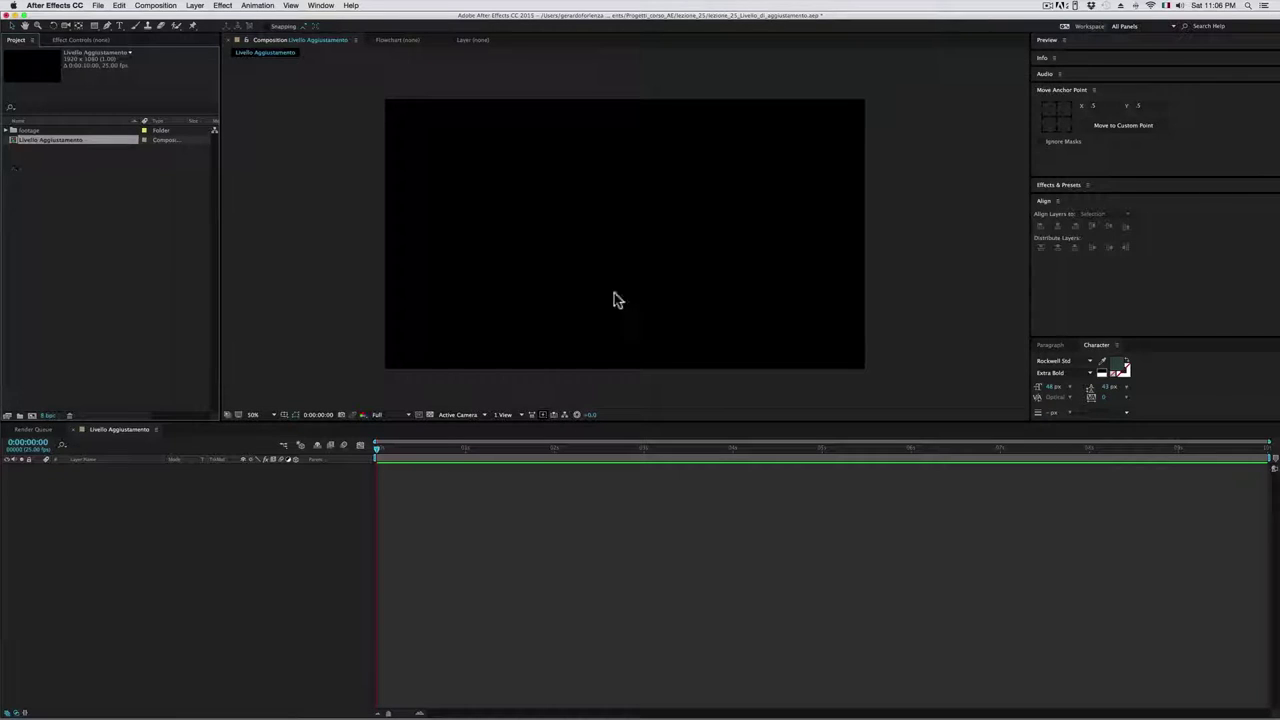
left_click(641, 274)
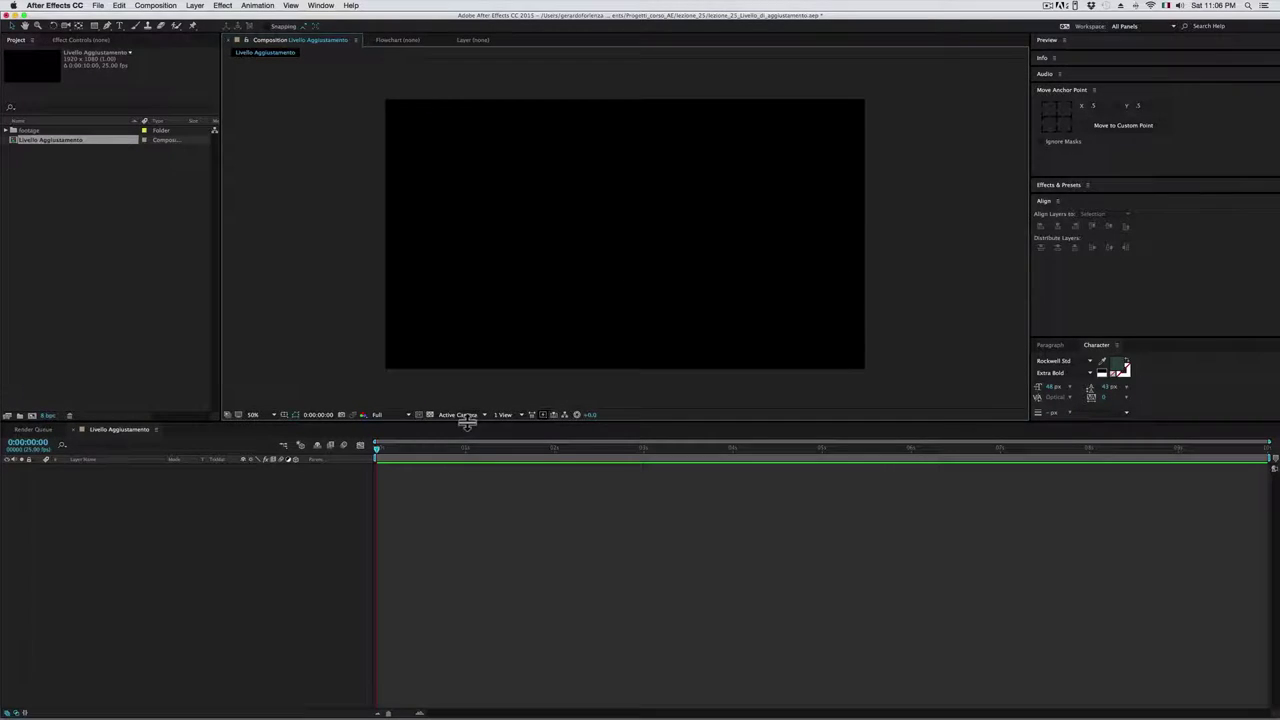
left_click(430, 414)
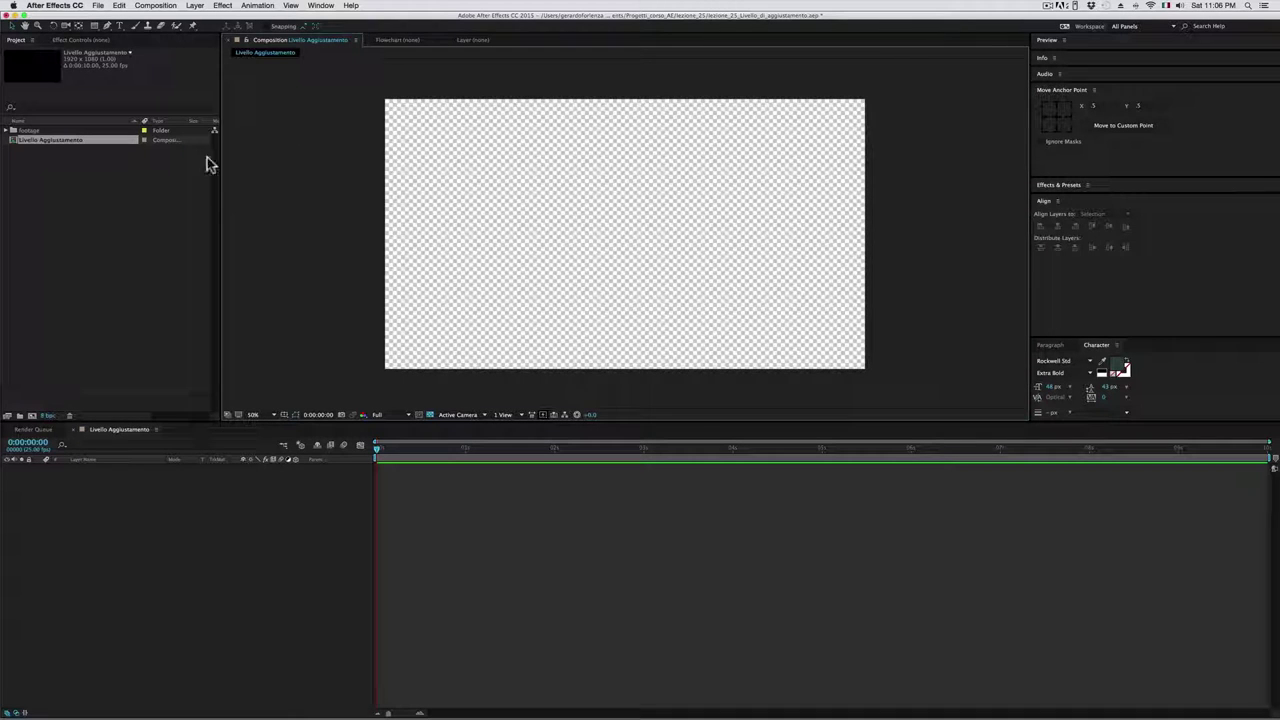
- Add the granchio.ai crab to the upper-left of the frame and enlarge it
left_click(8, 131)
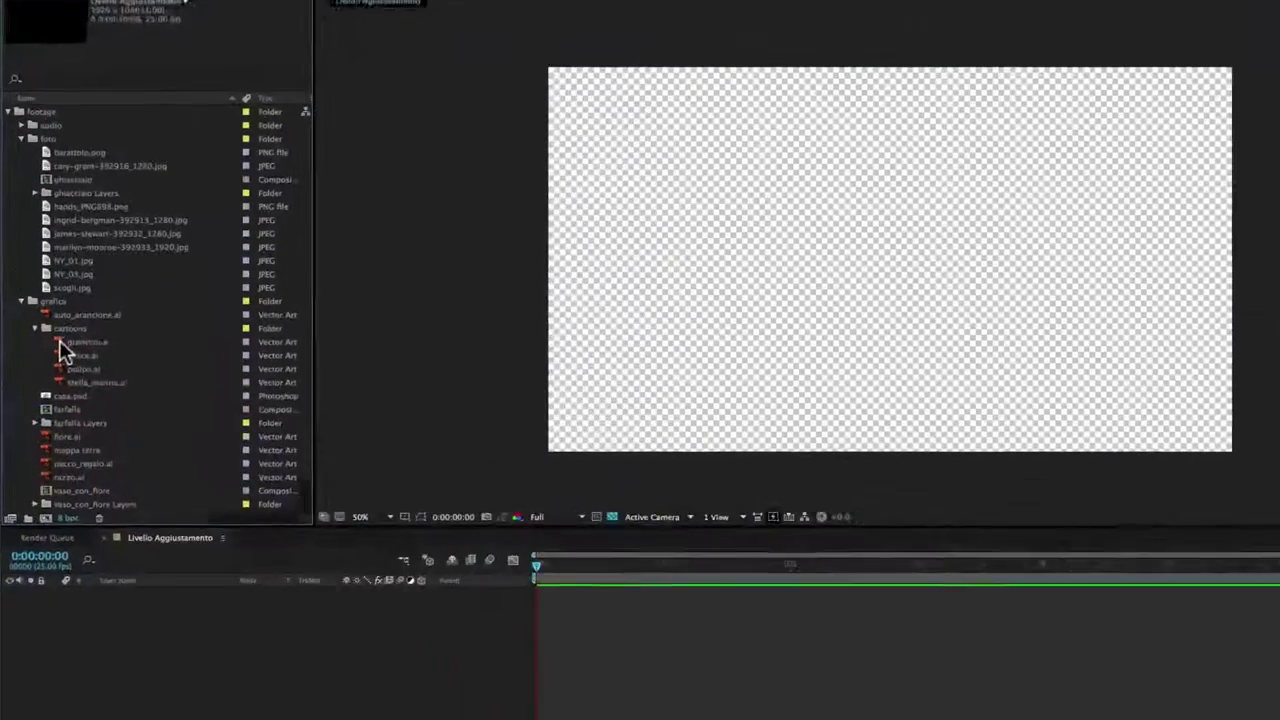
left_click_drag(44, 292, 485, 191)
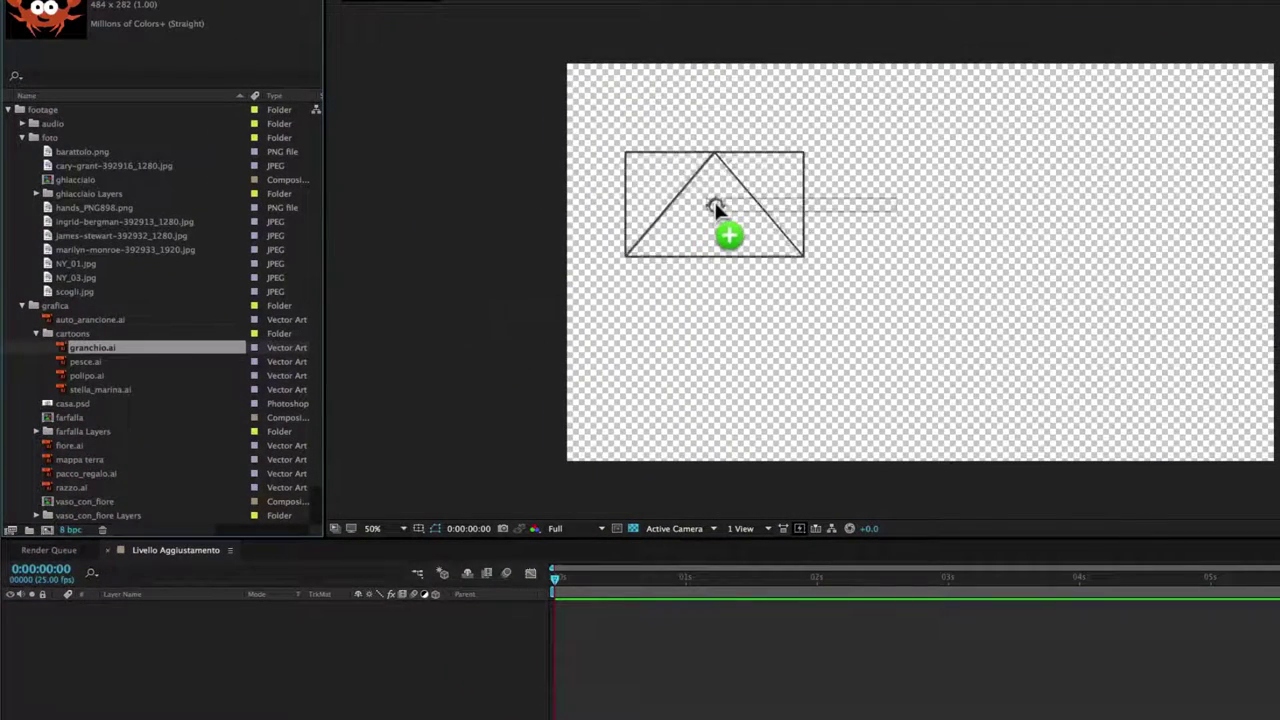
left_click_drag(714, 203, 715, 203)
mouse_move(806, 153)
left_mouse_down()
mouse_move(840, 133)
mouse_move(807, 152)
left_mouse_up()
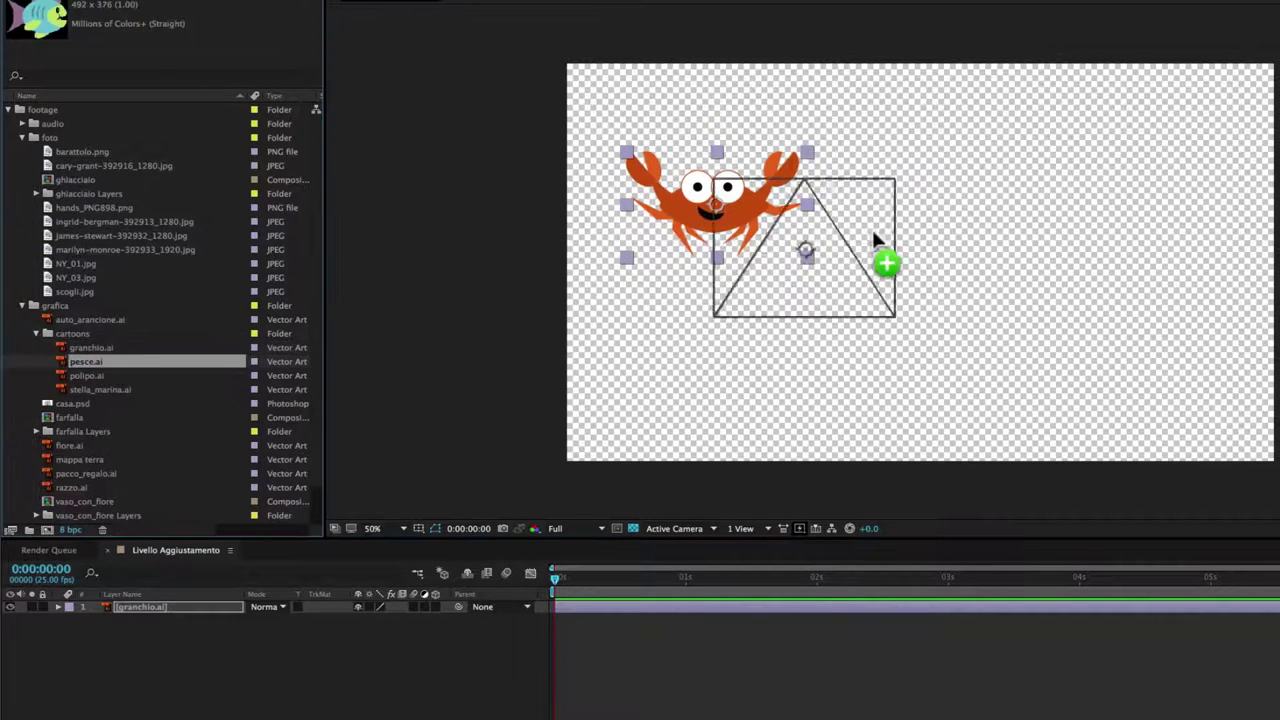
- Add the pesce.ai fish, polipo.ai octopus and stella_marina.ai starfish around the crab
left_click_drag(84, 372, 1100, 162)
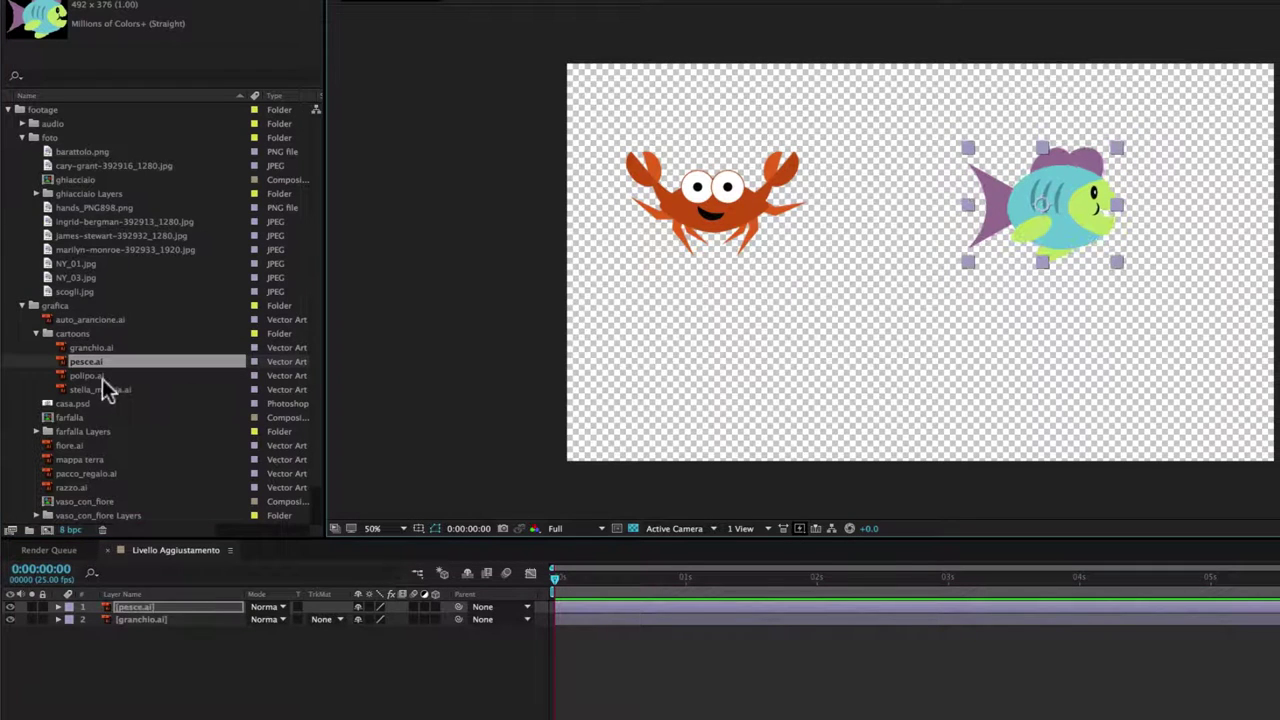
left_click_drag(88, 375, 777, 355)
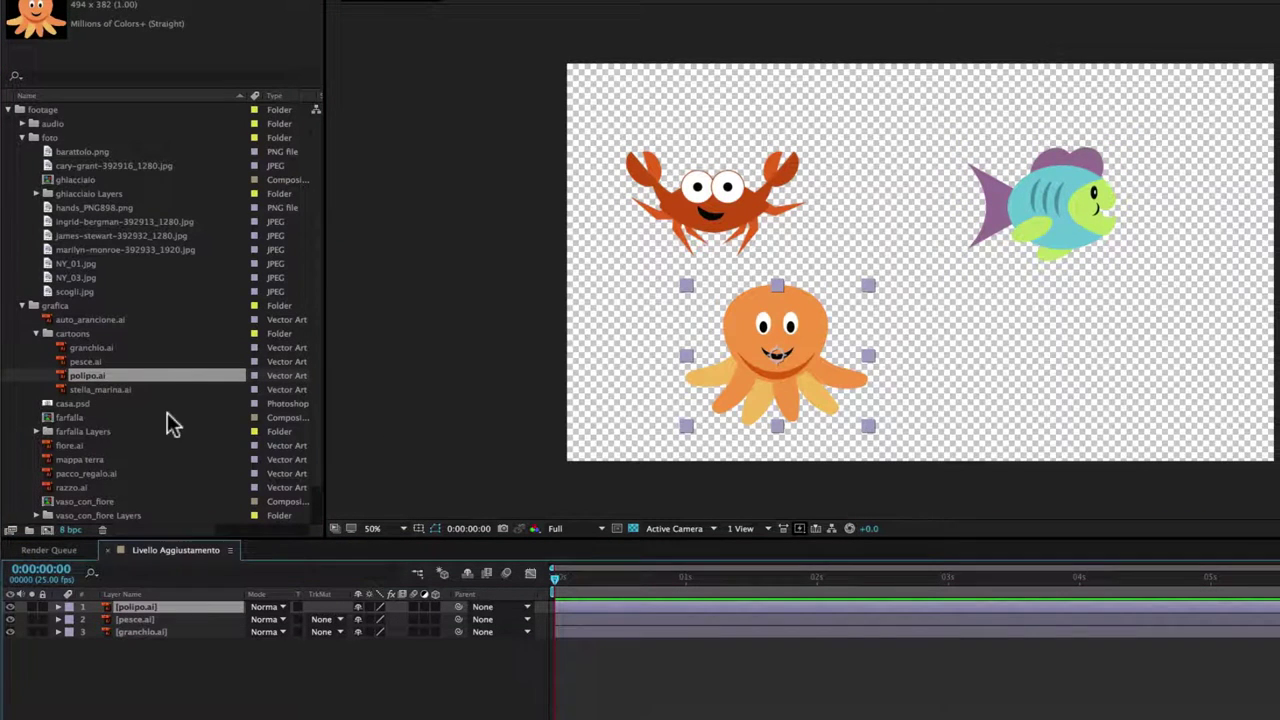
left_click_drag(100, 389, 1118, 350)
- Nudge the fish, starfish, octopus and crab into a balanced arrangement, then deselect
left_click_drag(1100, 197, 1020, 150)
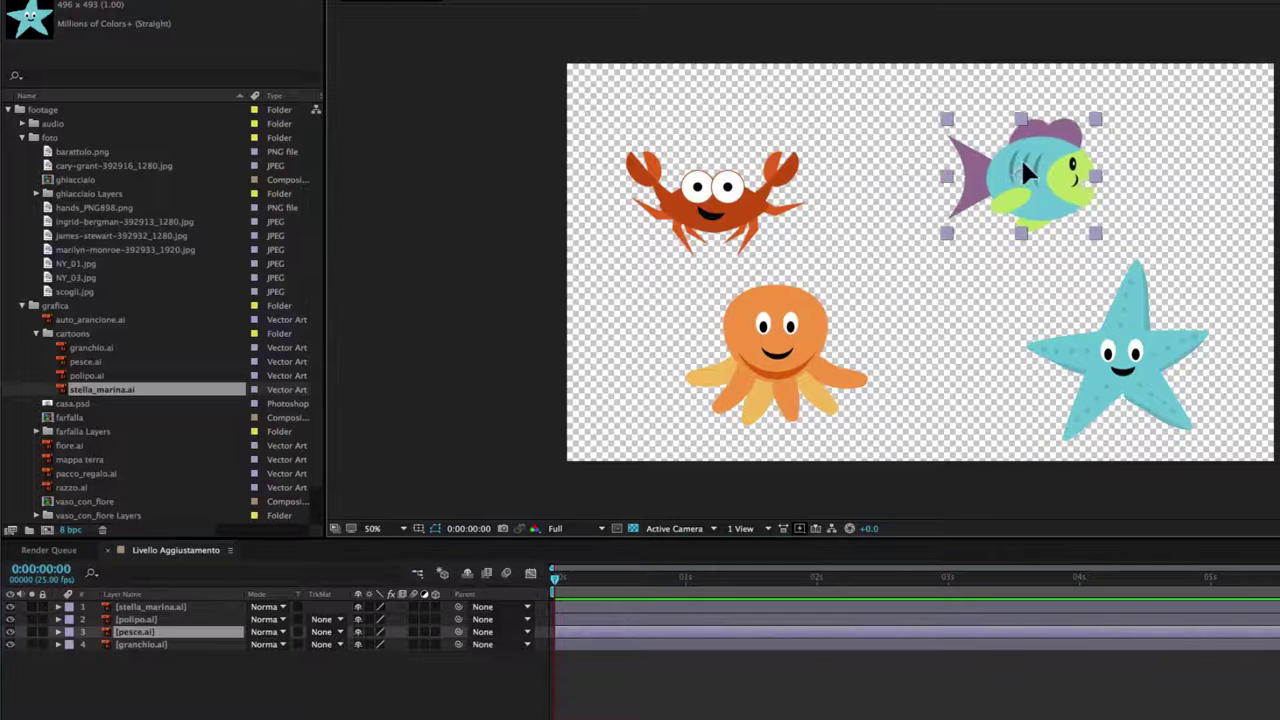
left_click_drag(1183, 371, 1188, 331)
left_click(803, 372)
left_click_drag(803, 372, 849, 377)
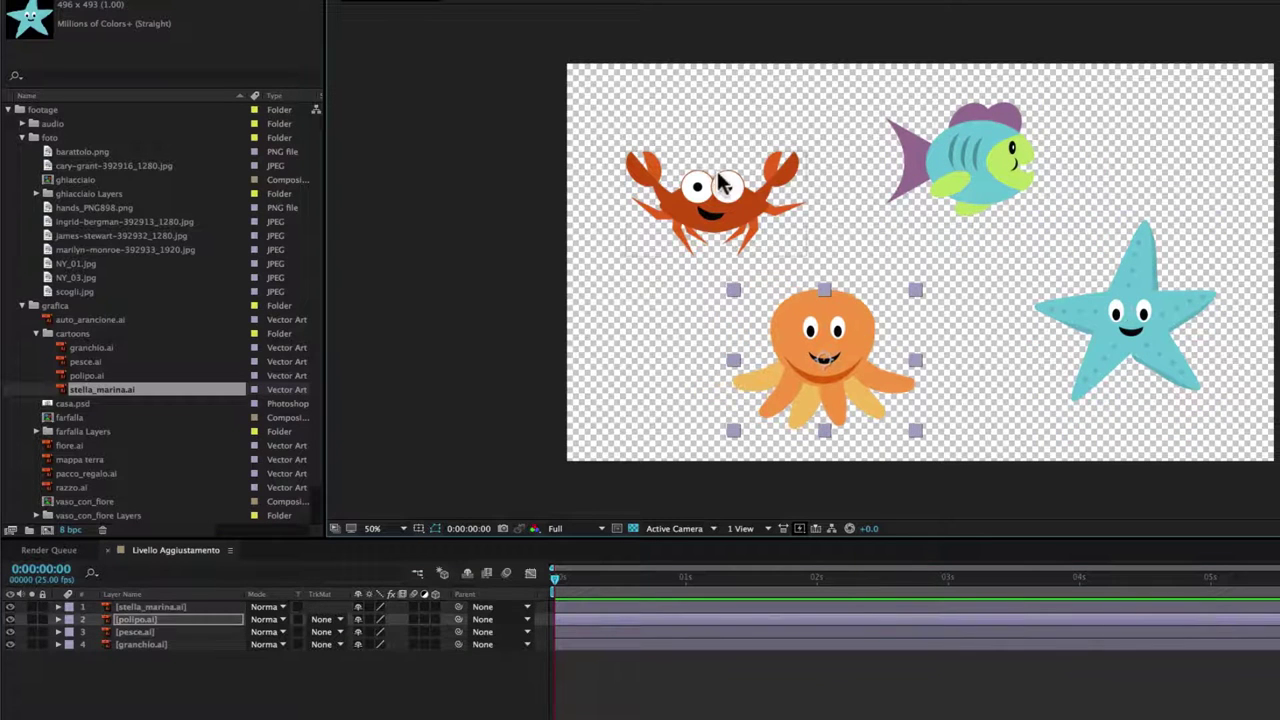
left_click_drag(712, 205, 726, 217)
left_click(500, 585)
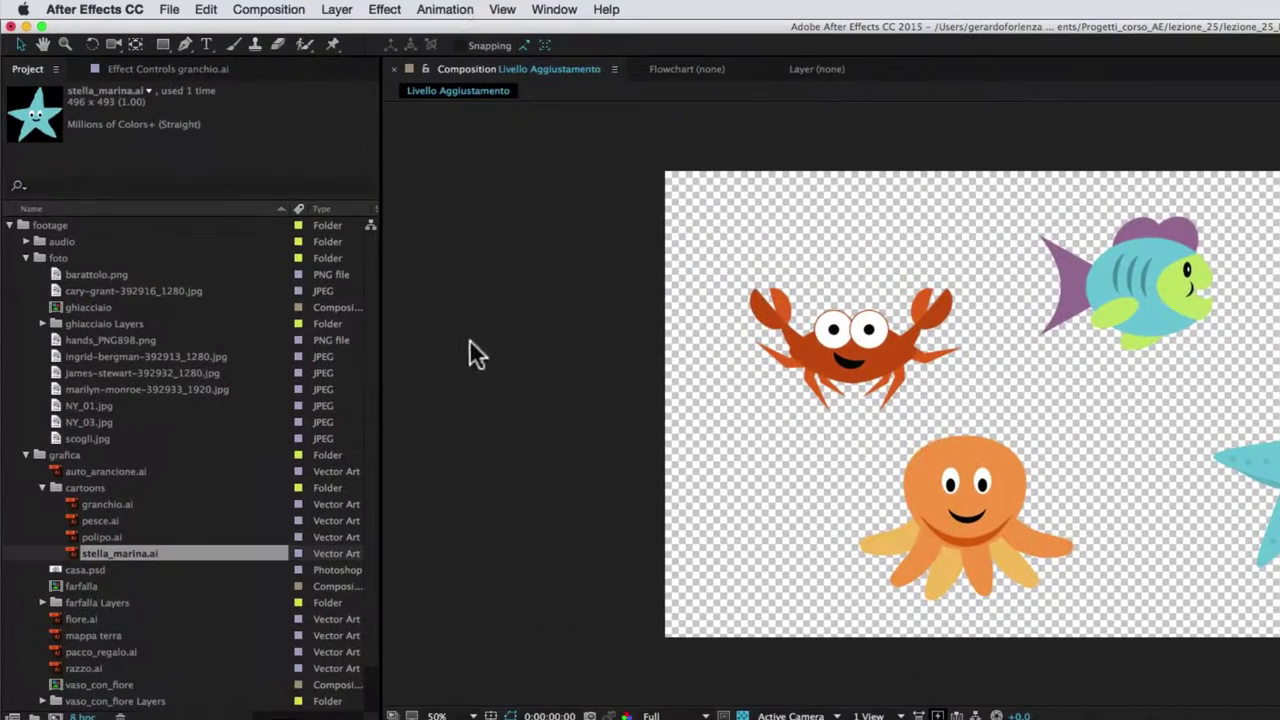
- Create Adjustment Layer 1 from Layer > New > Adjustment Layer
left_click(336, 12)
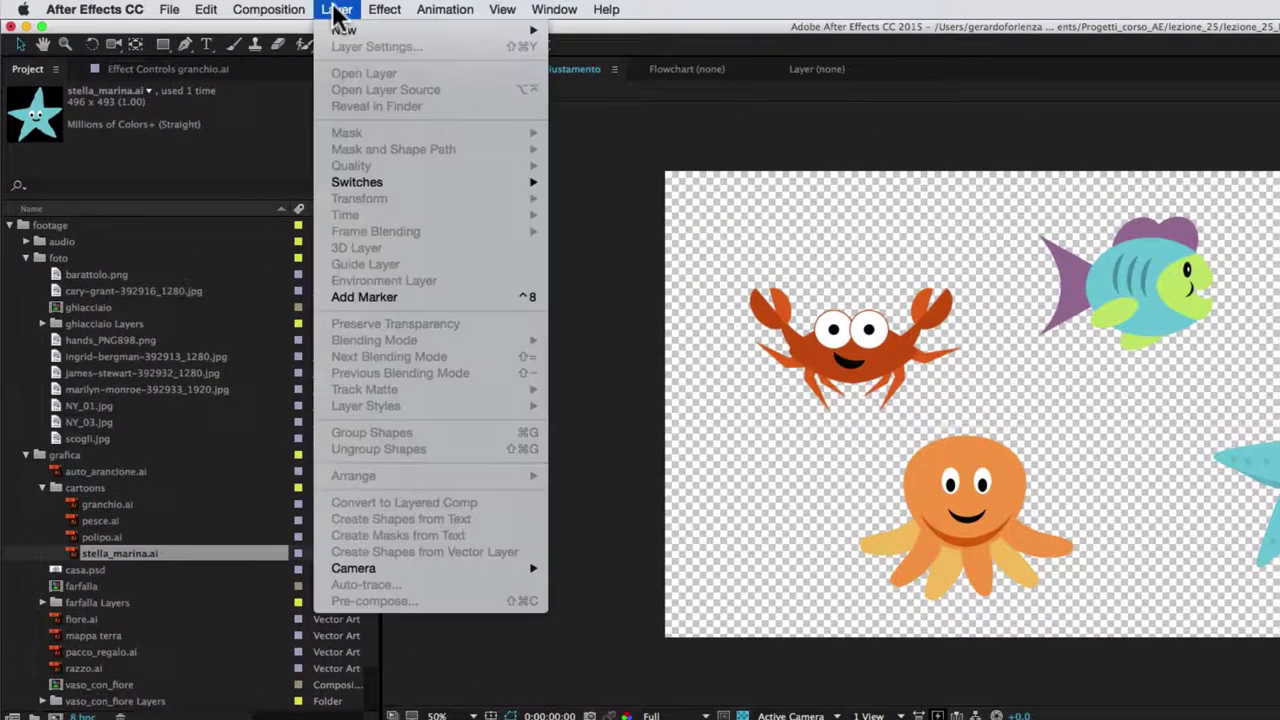
mouse_move(345, 30)
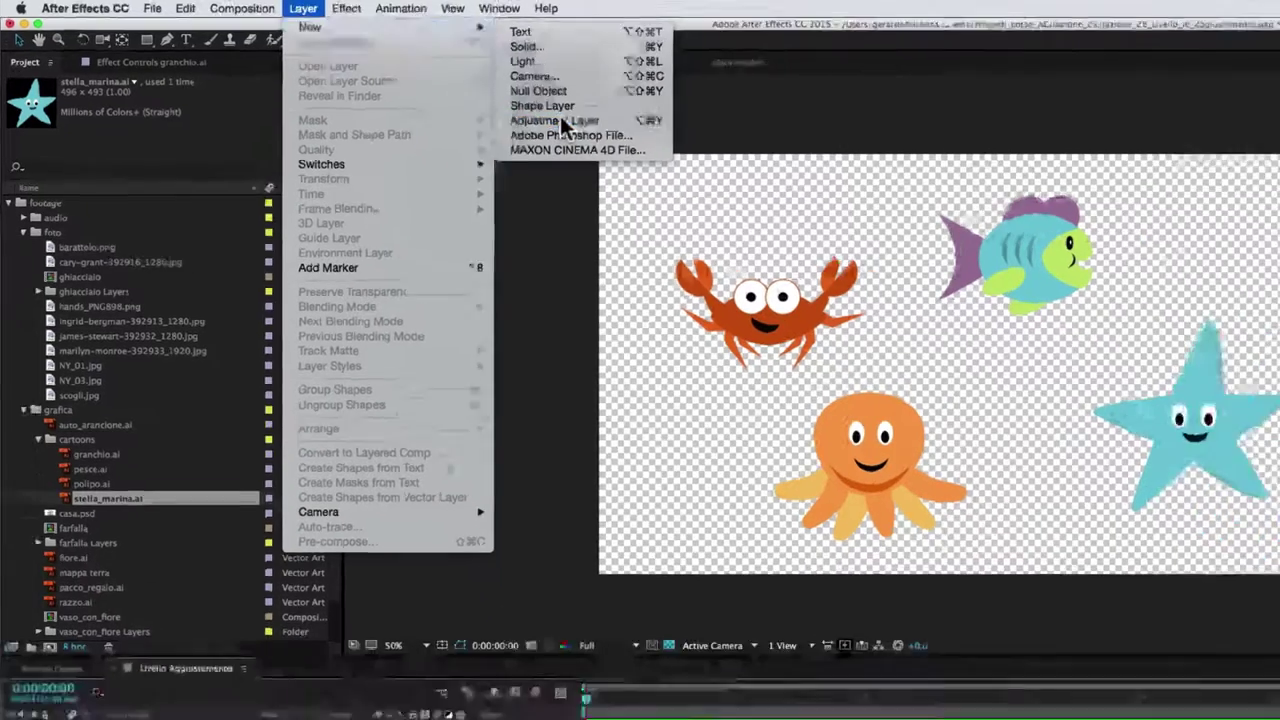
left_click(621, 130)
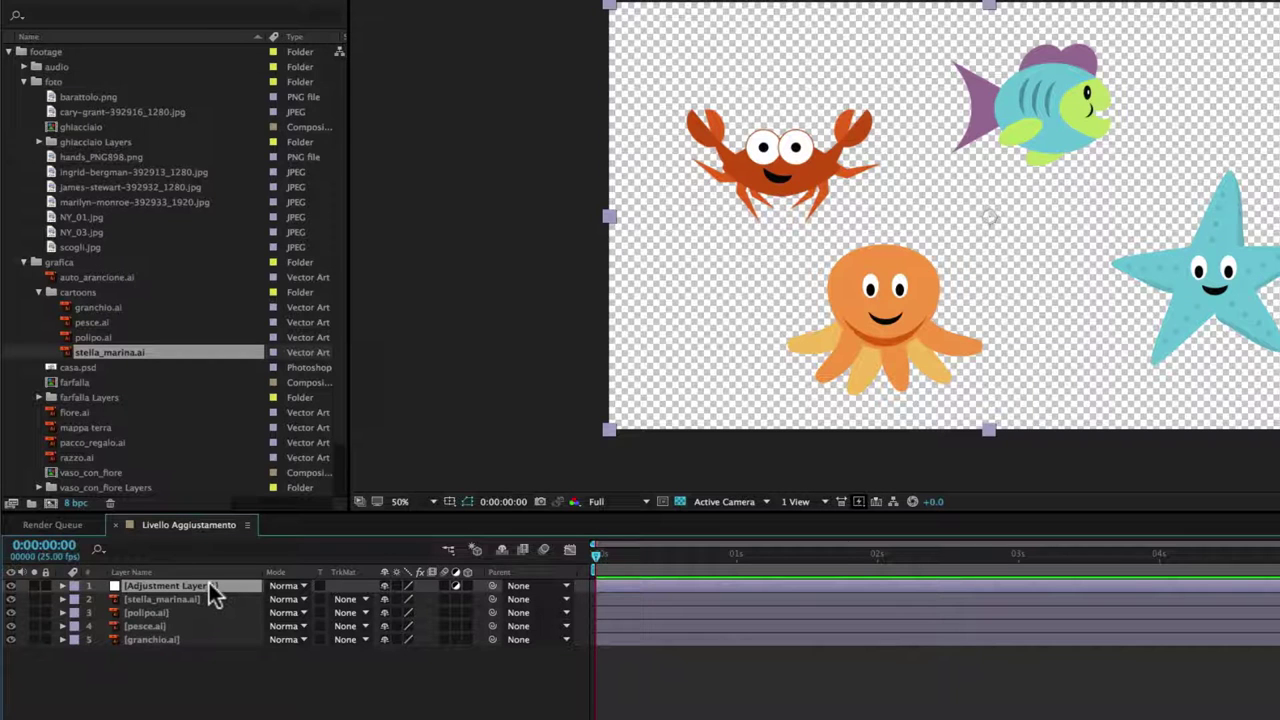
- Collapse footage and expand Solids to show the Adjustment Layer 1 source item
left_click(10, 51)
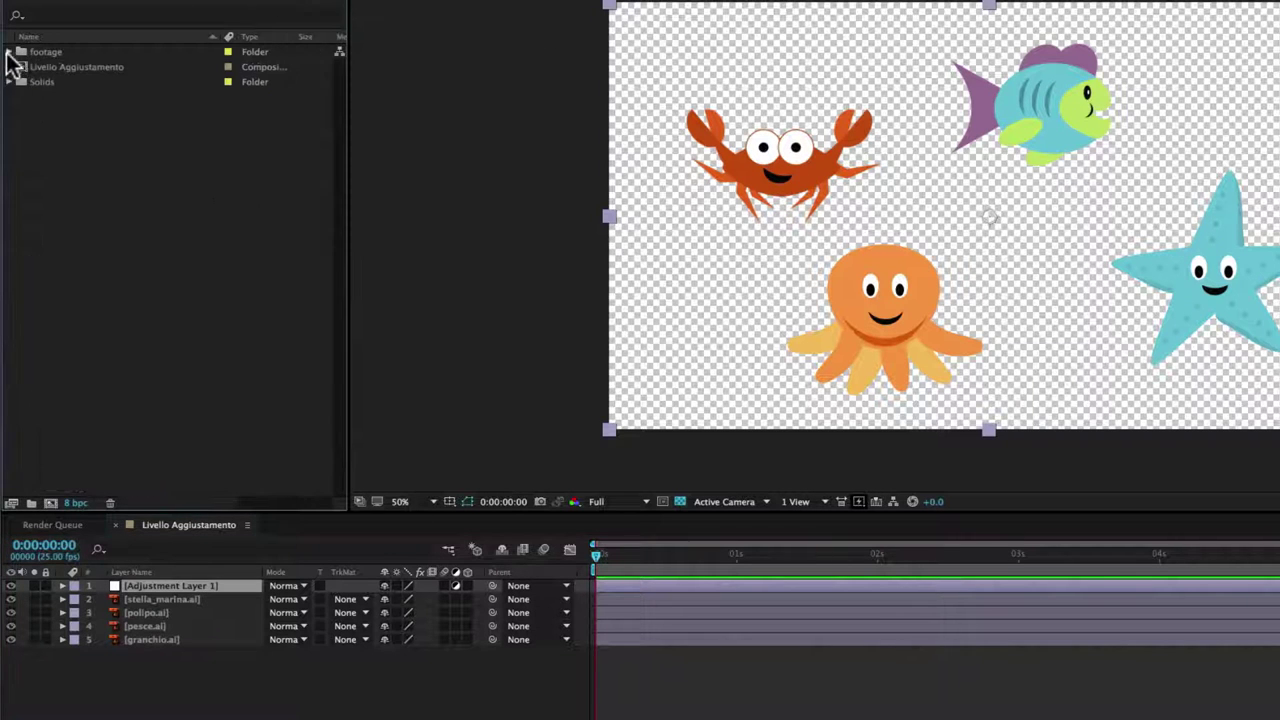
left_click(42, 86)
left_click(9, 81)
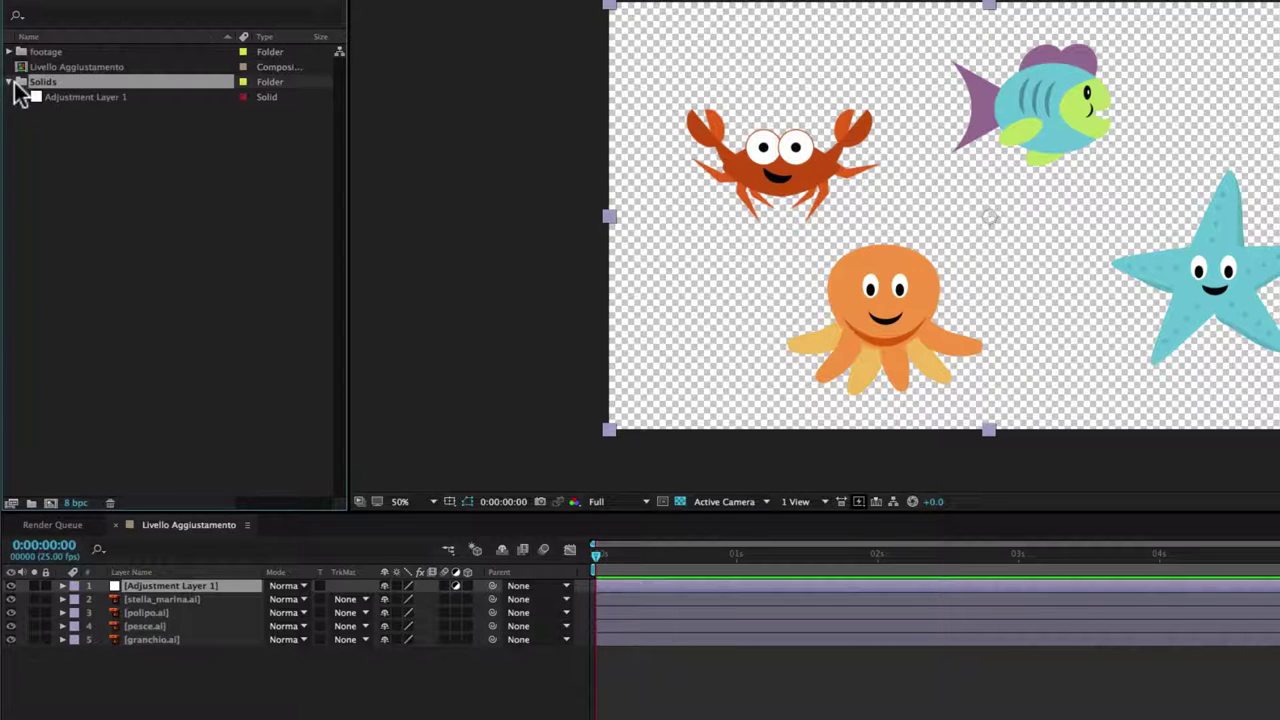
left_click(78, 98)
- Step through the starfish, octopus, fish and crab layers, ending on Adjustment Layer 1
left_click(229, 592)
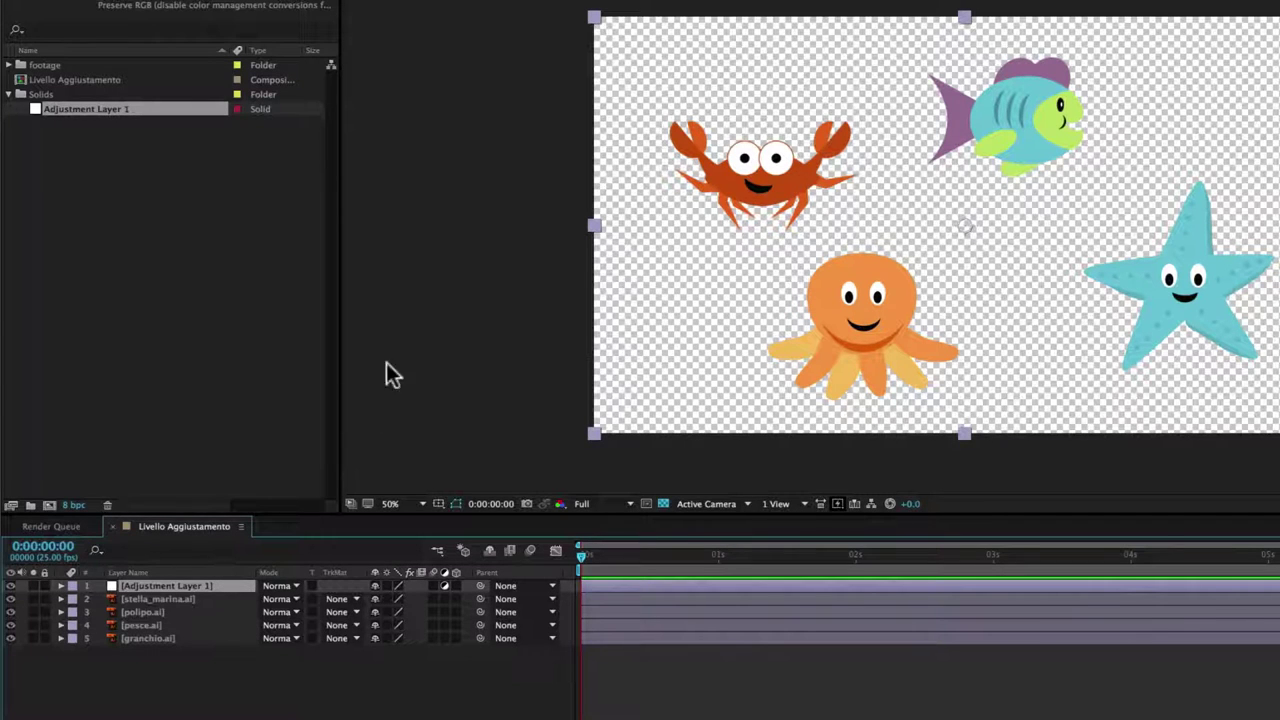
left_click(206, 598)
left_click(200, 612)
left_click(196, 626)
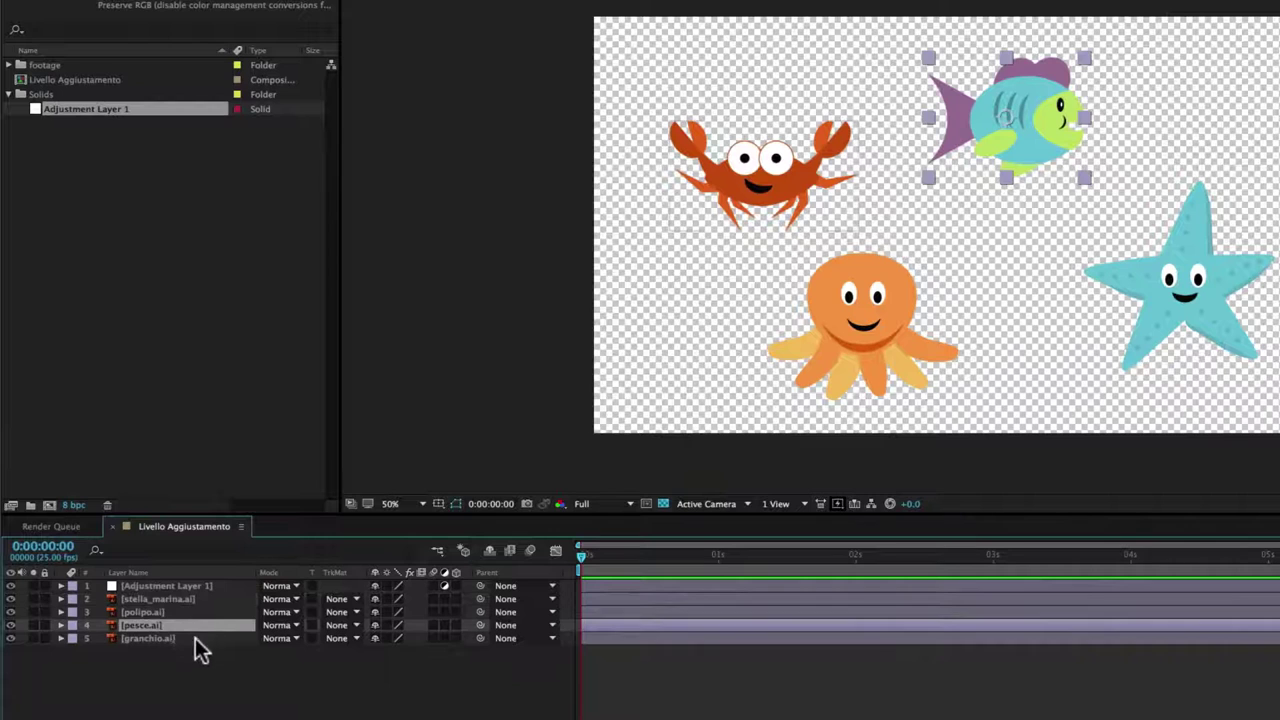
left_click(195, 638)
left_click(213, 586)
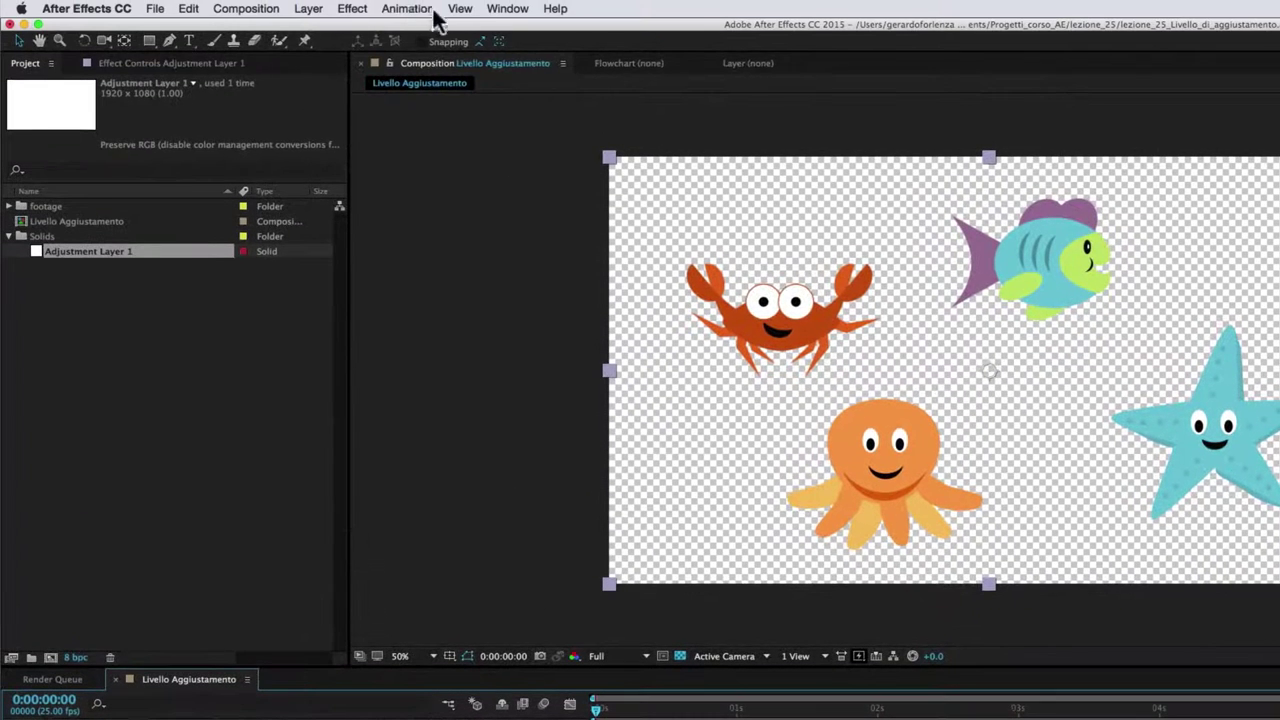
- Apply Perspective > Drop Shadow to Adjustment Layer 1
left_click(356, 10)
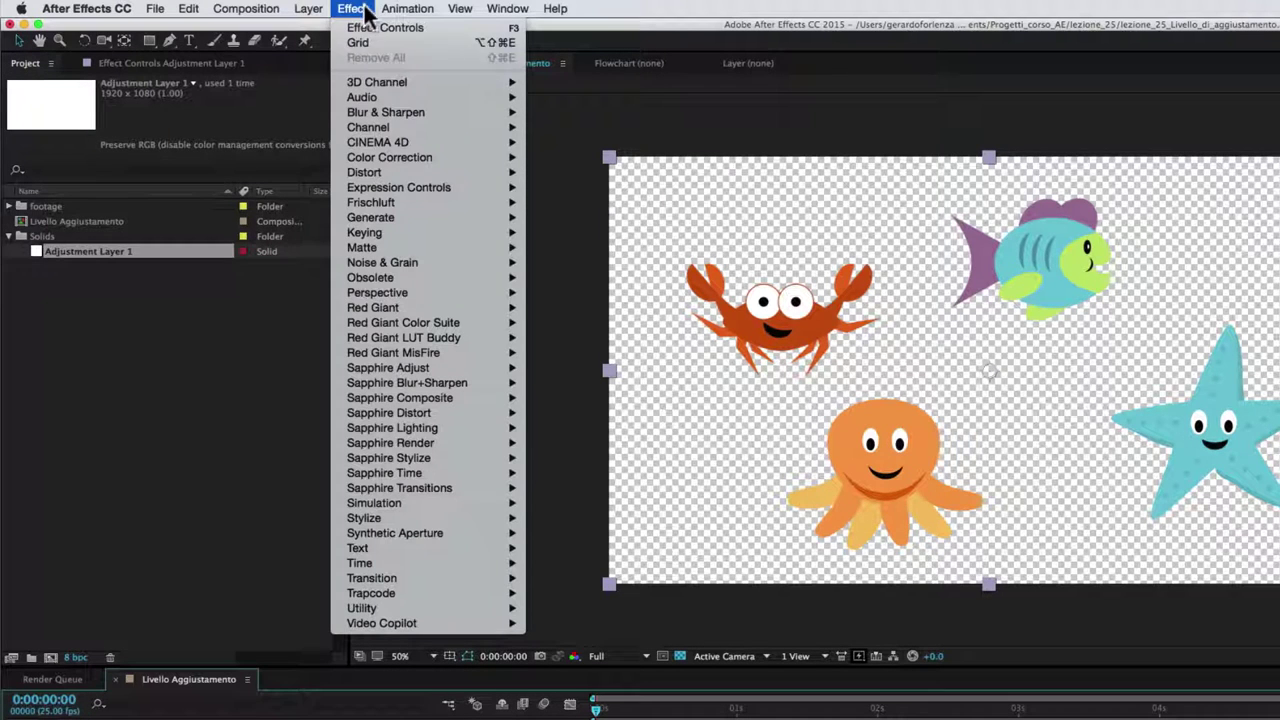
mouse_move(393, 293)
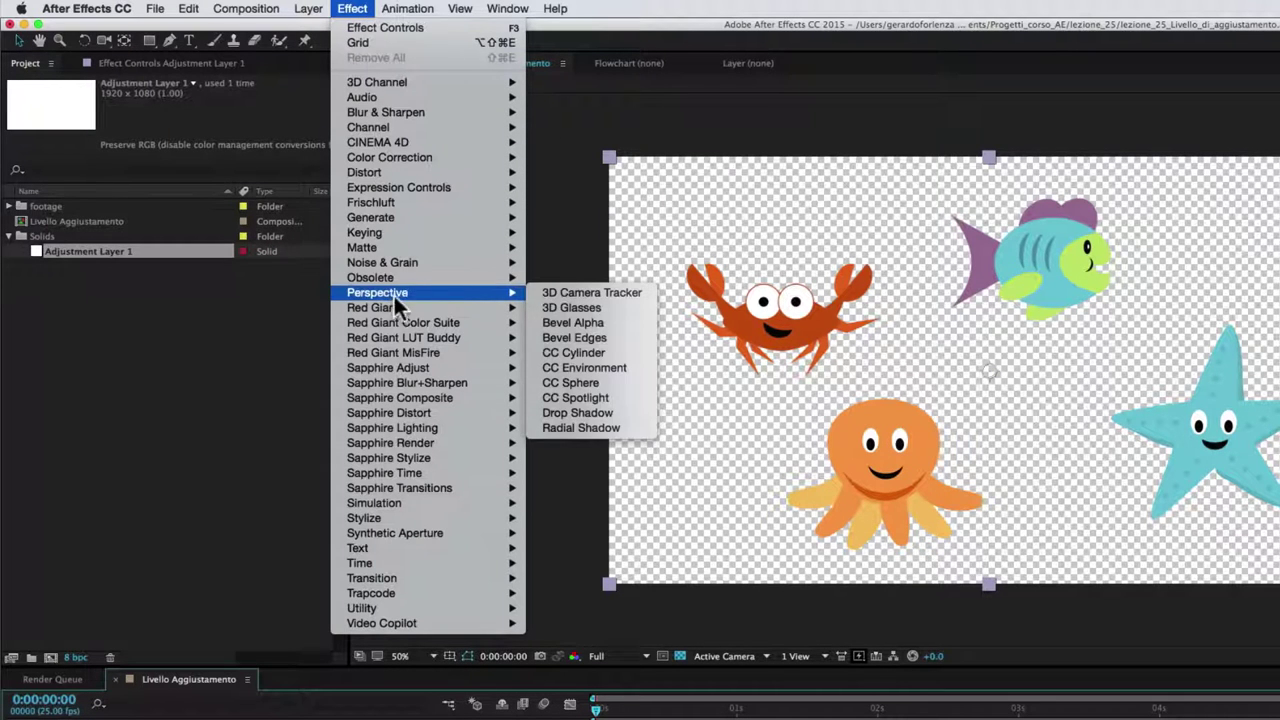
left_click(575, 413)
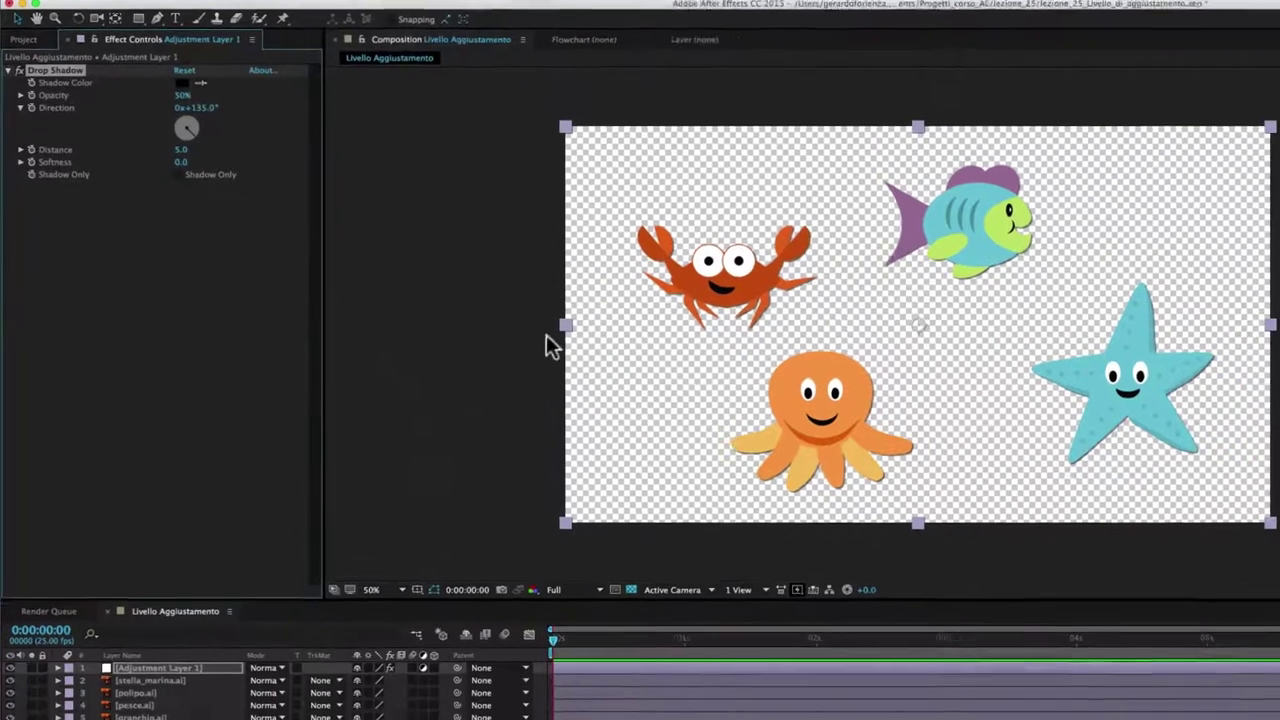
- Check the fish, octopus and starfish layers, then return to Adjustment Layer 1's Drop Shadow
left_click(172, 651)
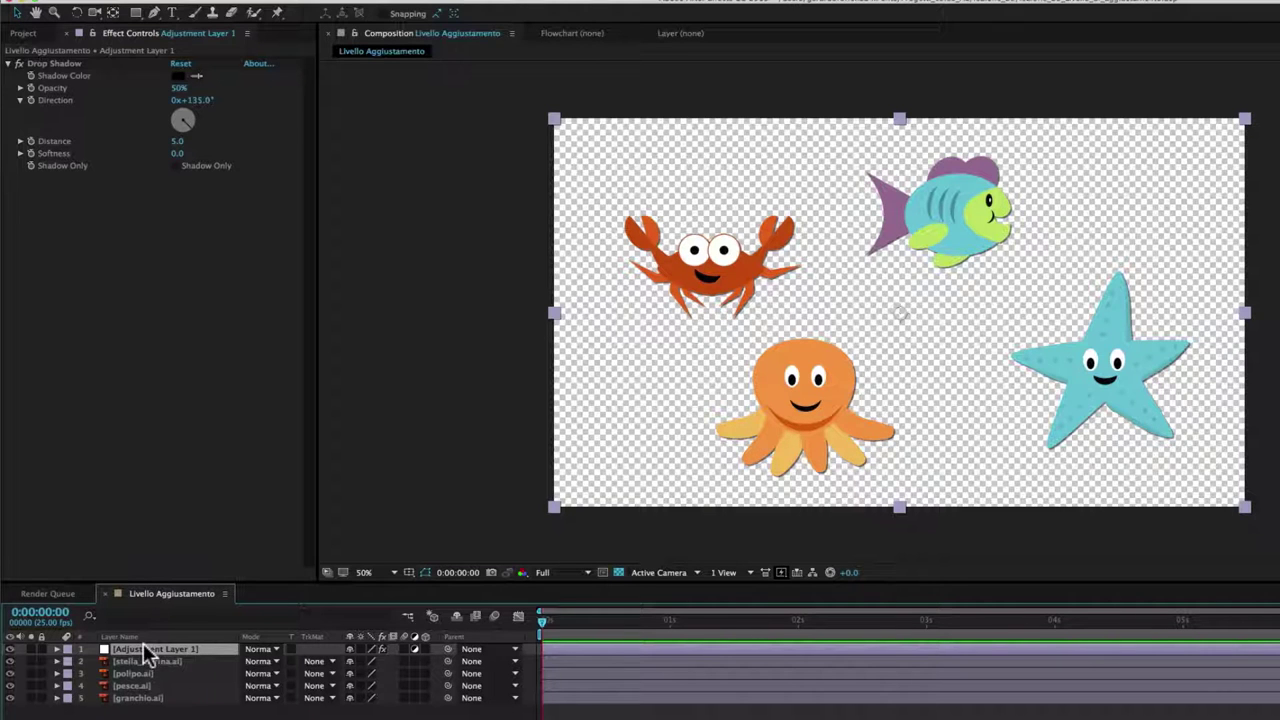
left_click(170, 686)
left_click(172, 673)
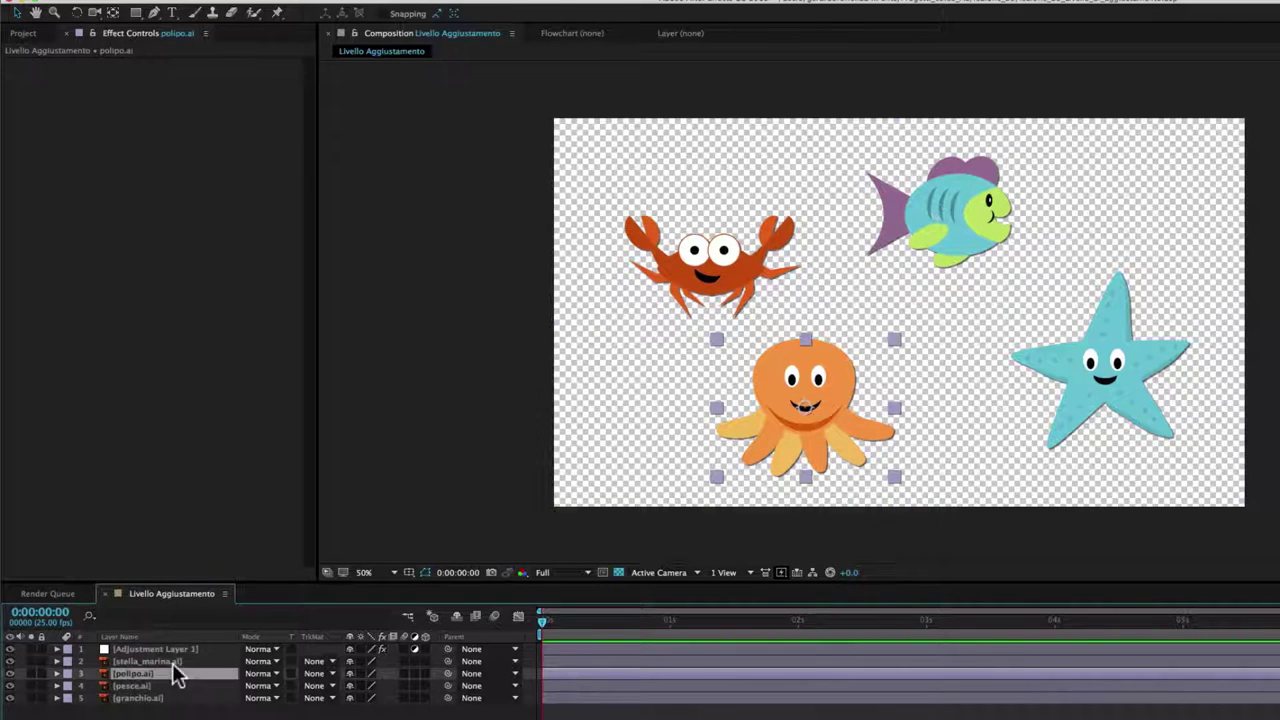
left_click(168, 661)
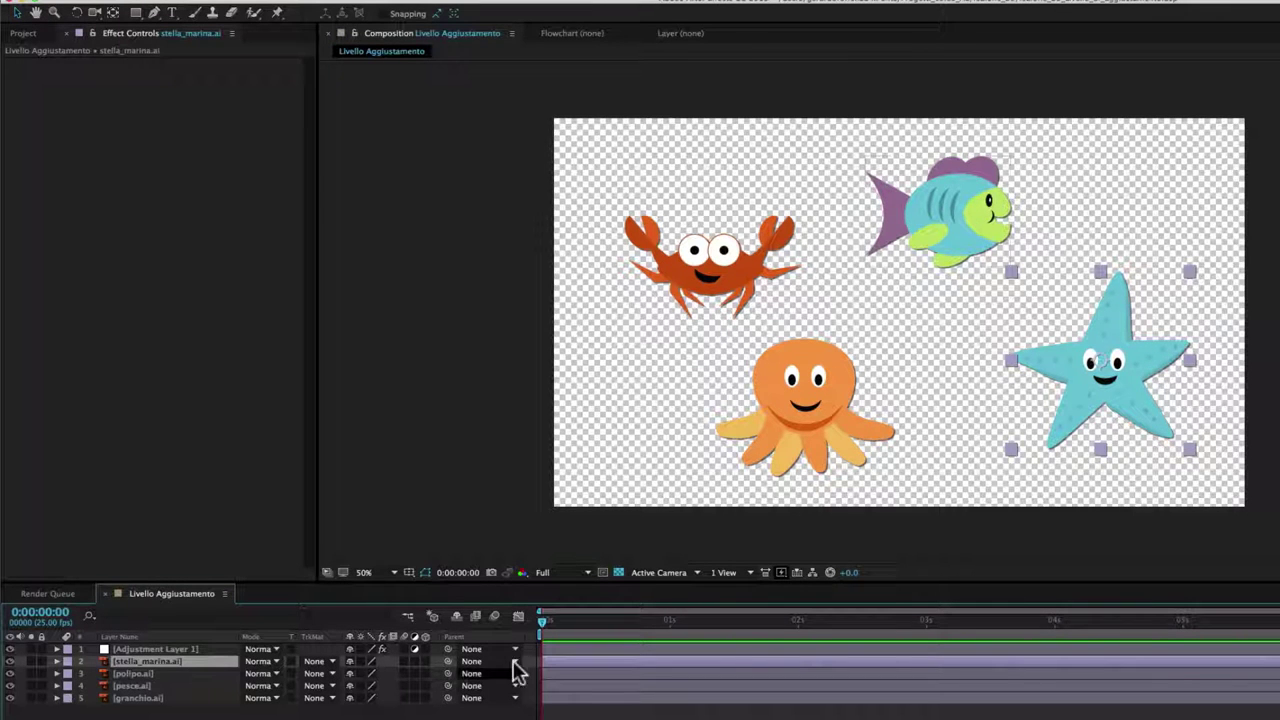
left_click(215, 649)
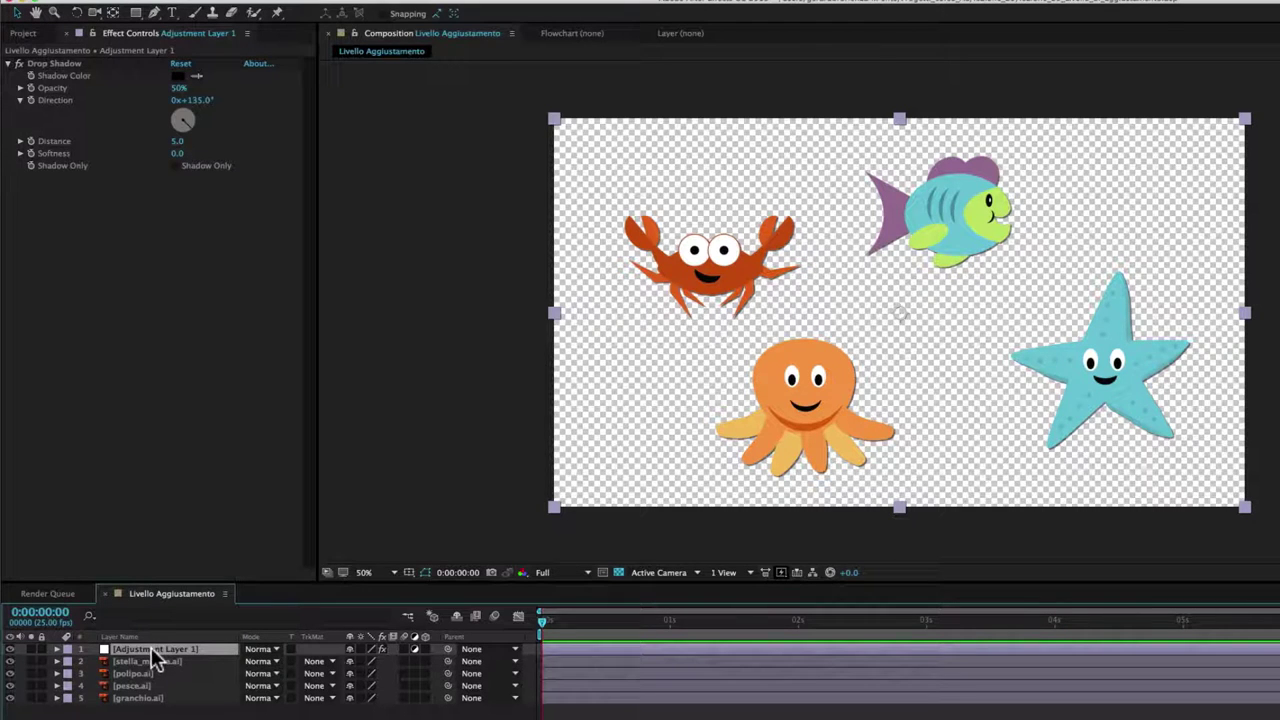
- Scrub the Drop Shadow Distance from 5.0 up to 32.0
left_click(214, 138)
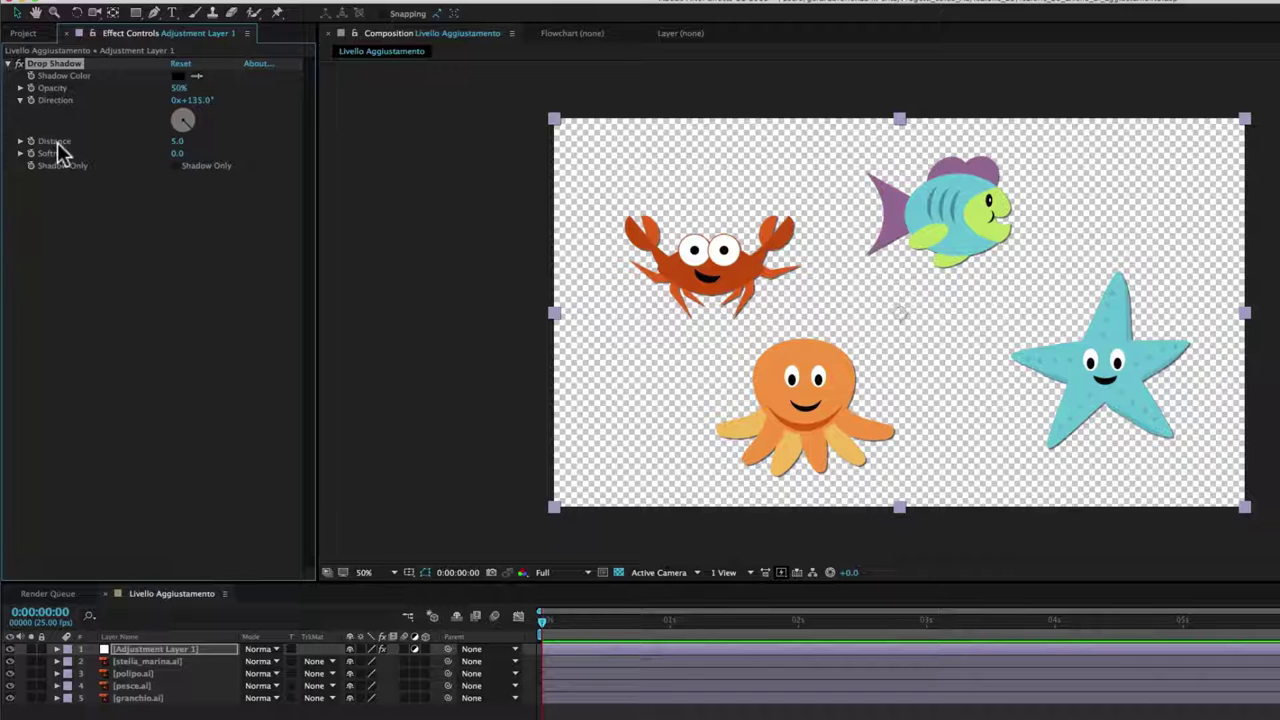
left_click_drag(177, 141, 355, 166)
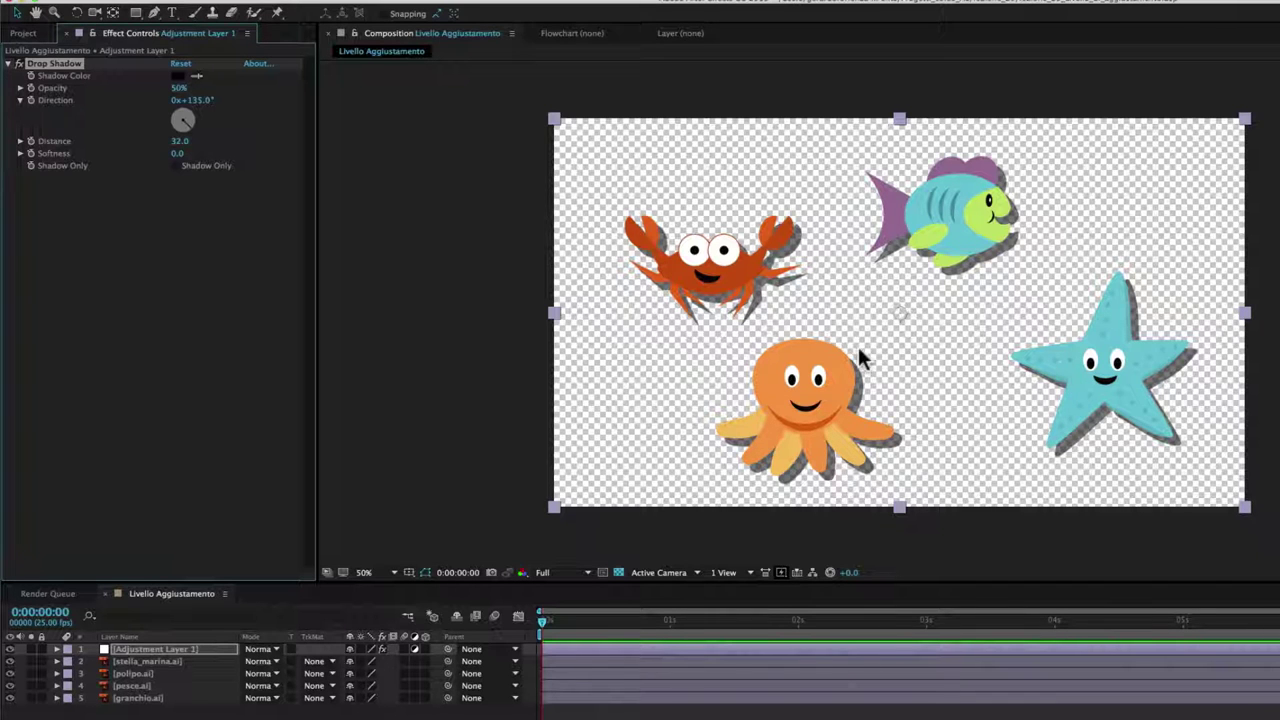
left_click(191, 649)
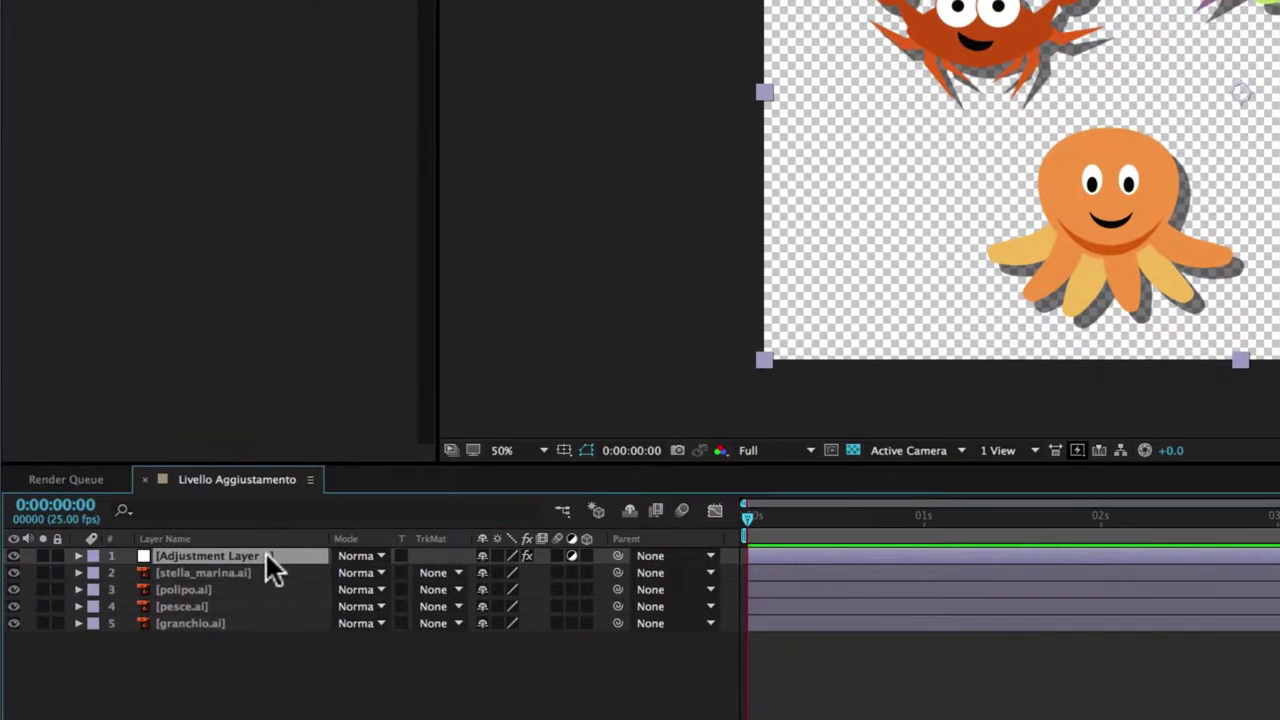
left_click_drag(267, 551, 260, 587)
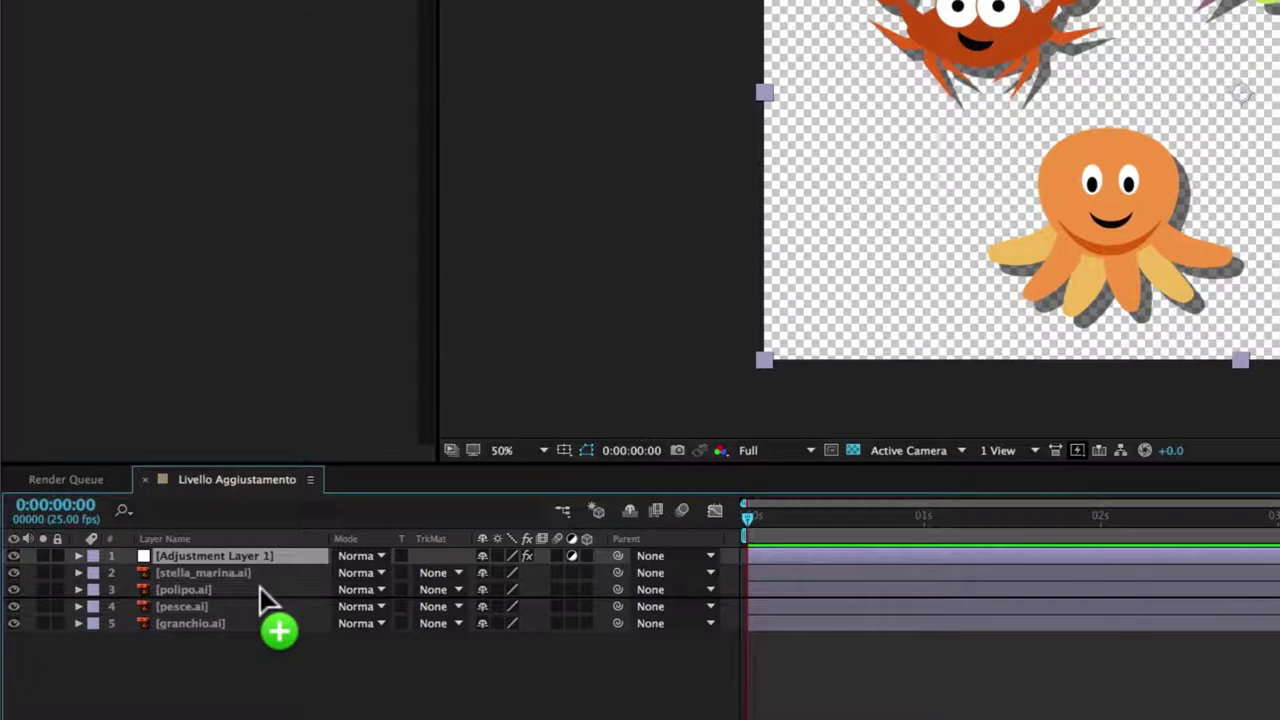
left_click_drag(260, 587, 260, 589)
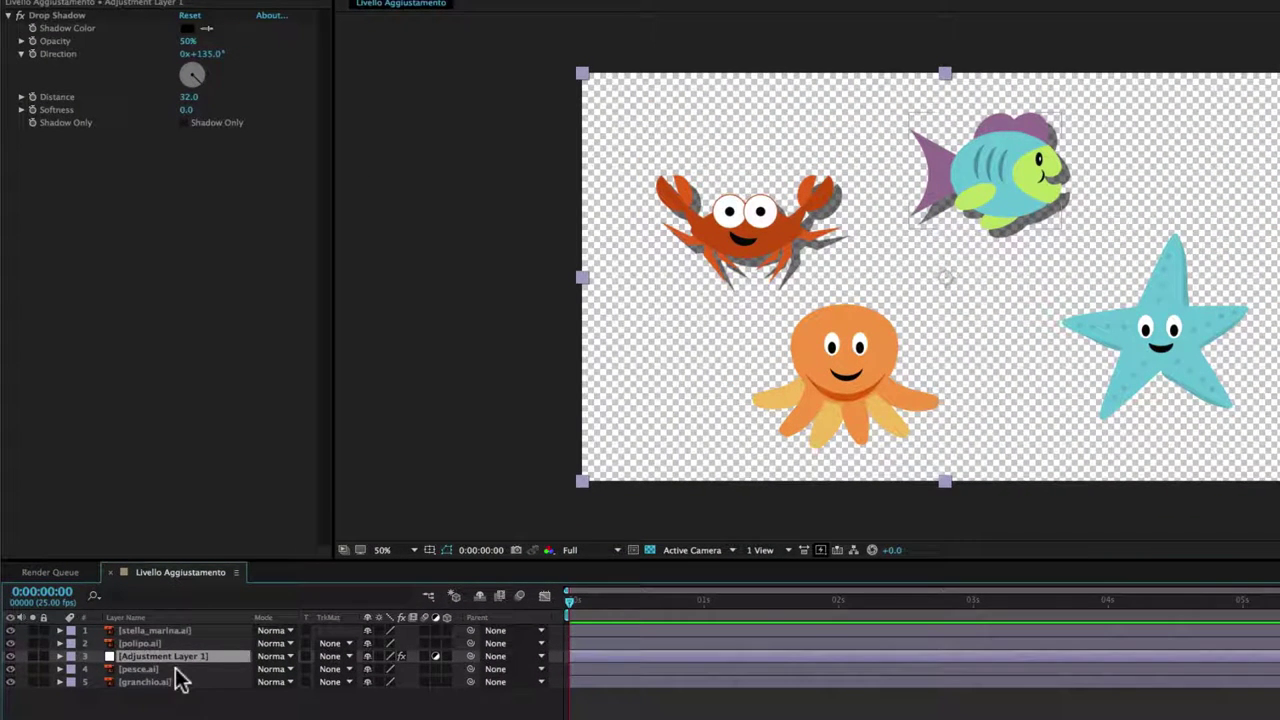
left_click(150, 669)
left_click(153, 682)
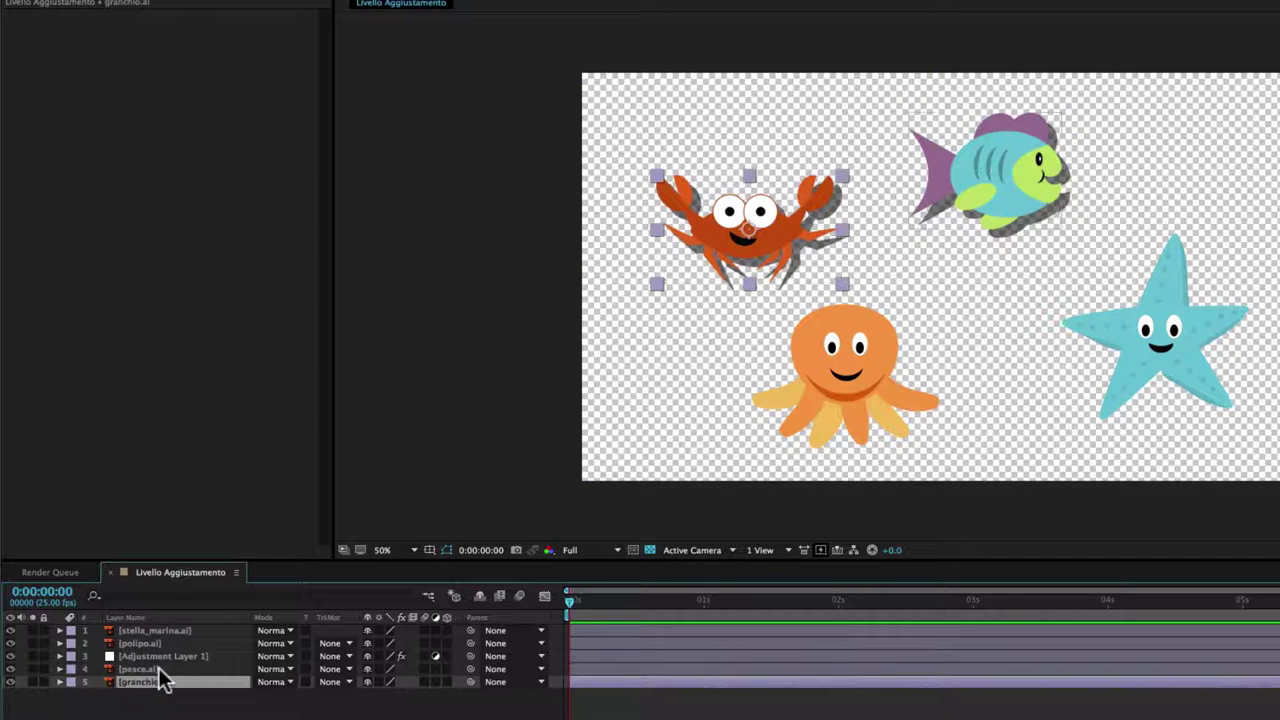
left_click(165, 669)
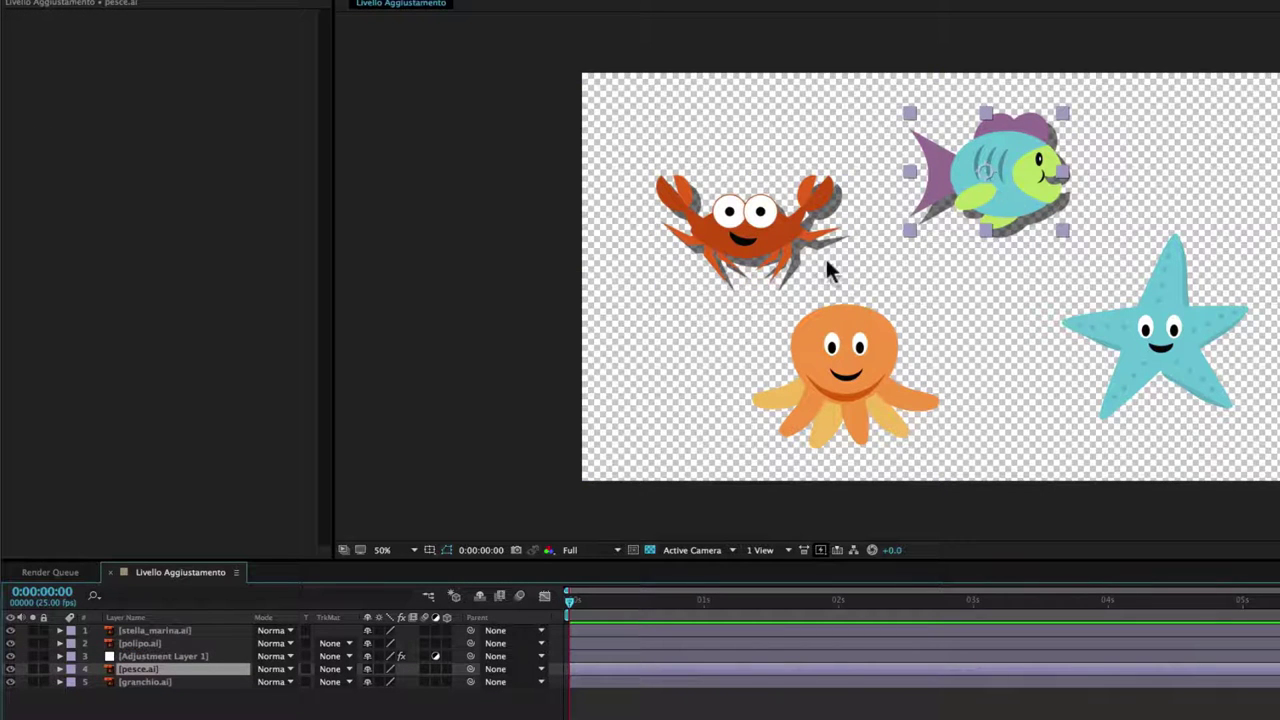
left_click(148, 643)
left_click(165, 631)
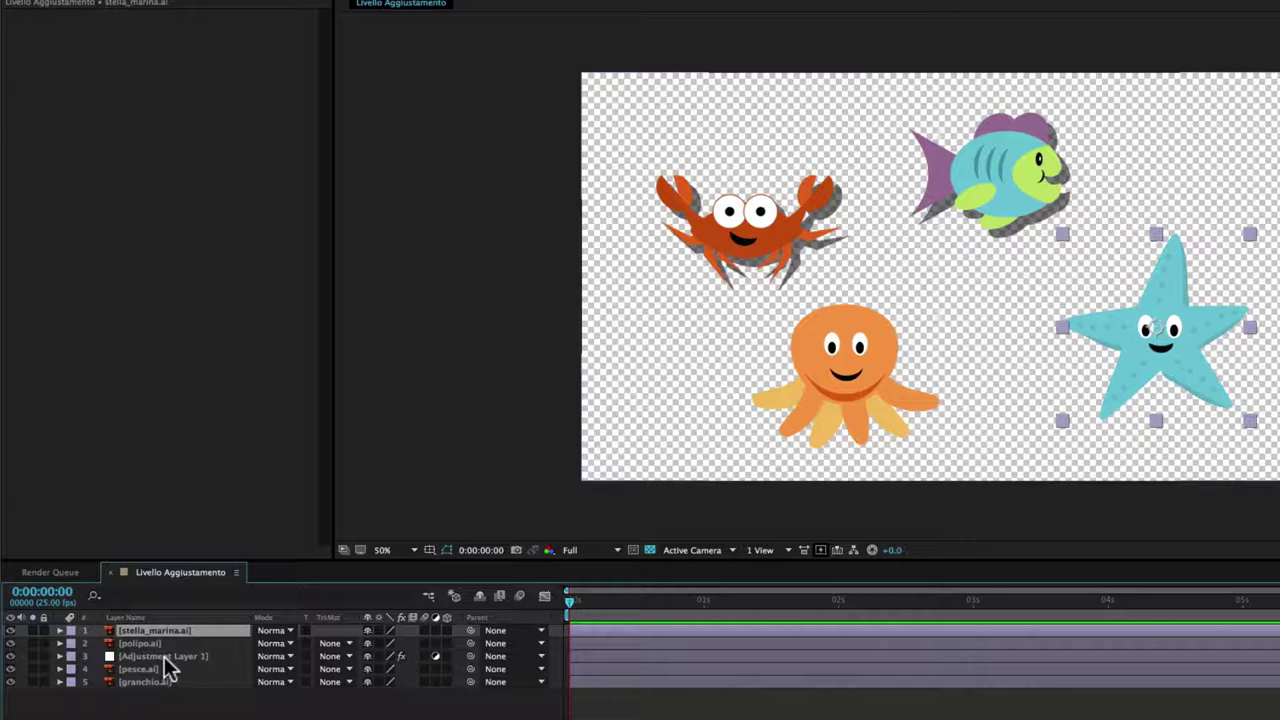
left_click(166, 658)
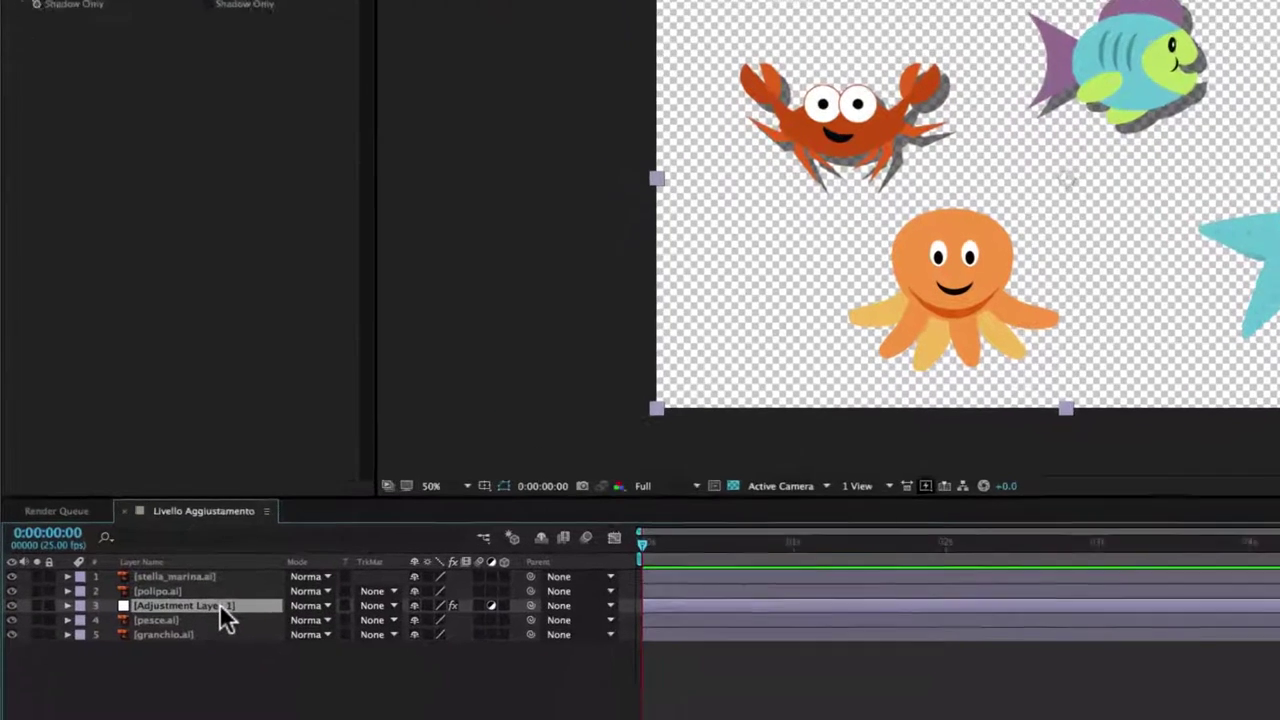
- Rename the adjustment layer 'ombra' and move it above all creature layers
key("Return")
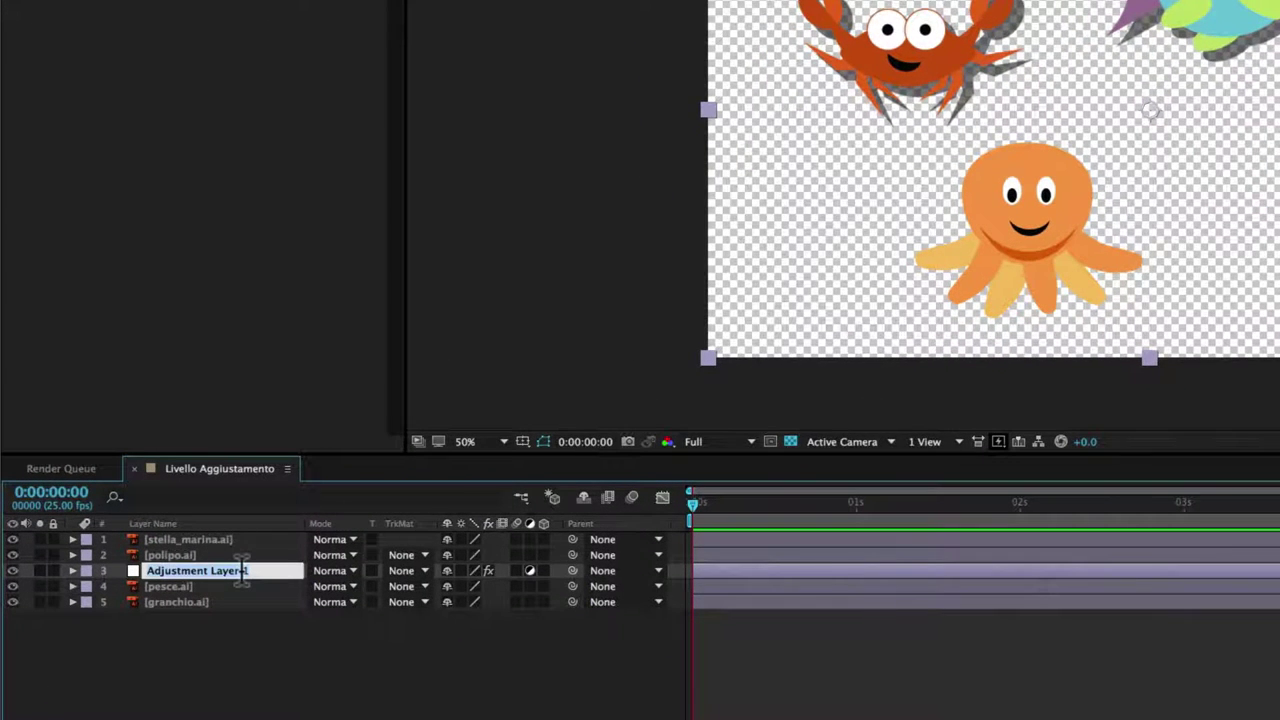
type("ombra")
key("Return")
left_click_drag(115, 618, 150, 597)
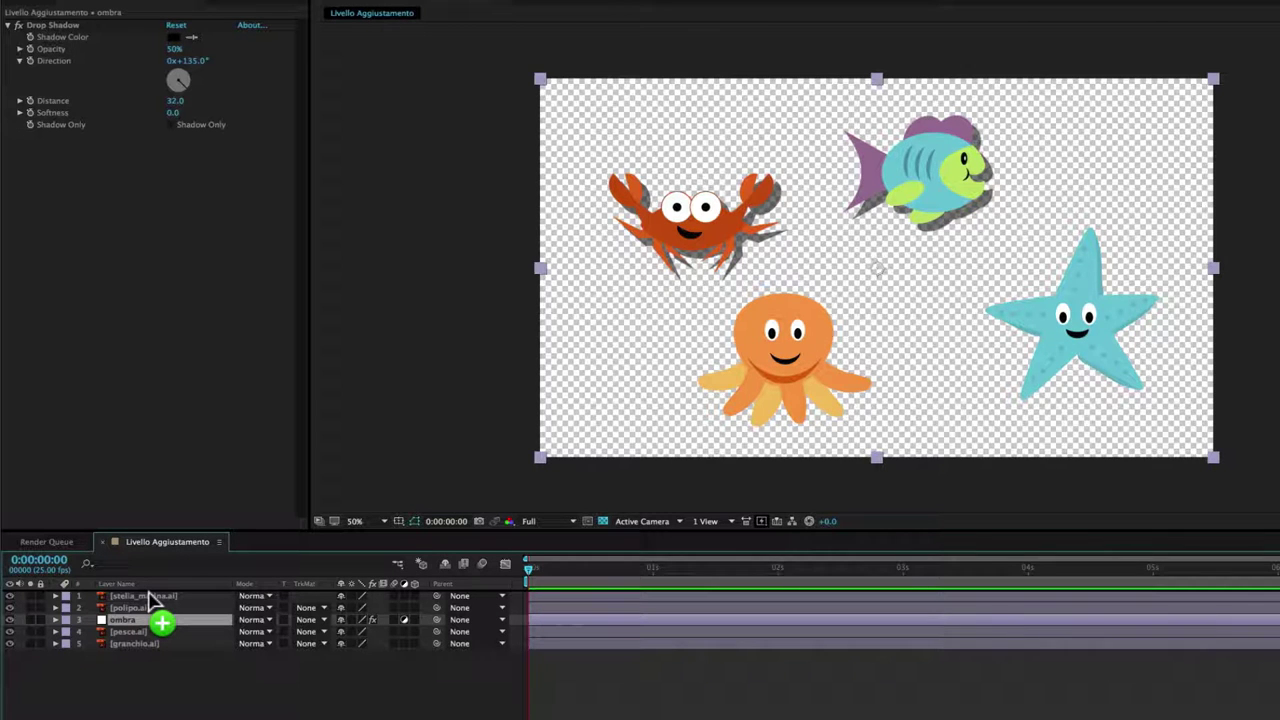
left_click_drag(150, 597, 148, 594)
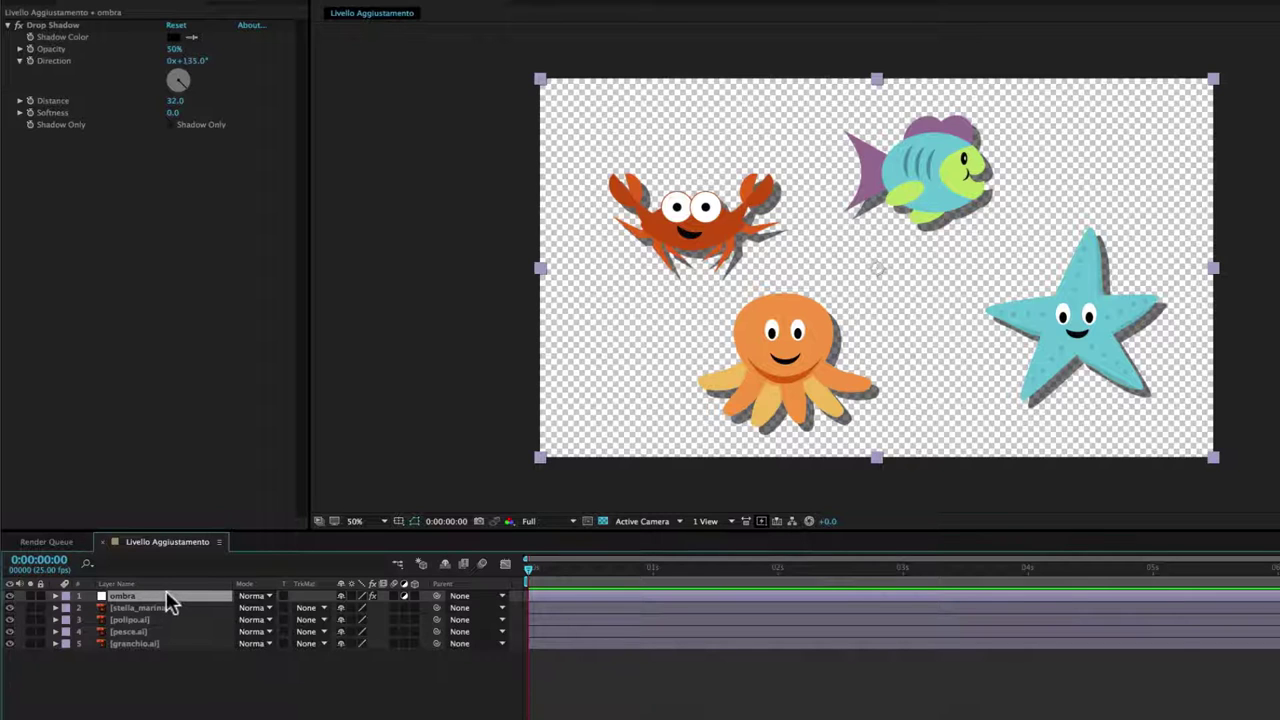
- Reveal ombra's Transform properties in the Timeline
left_click(55, 595)
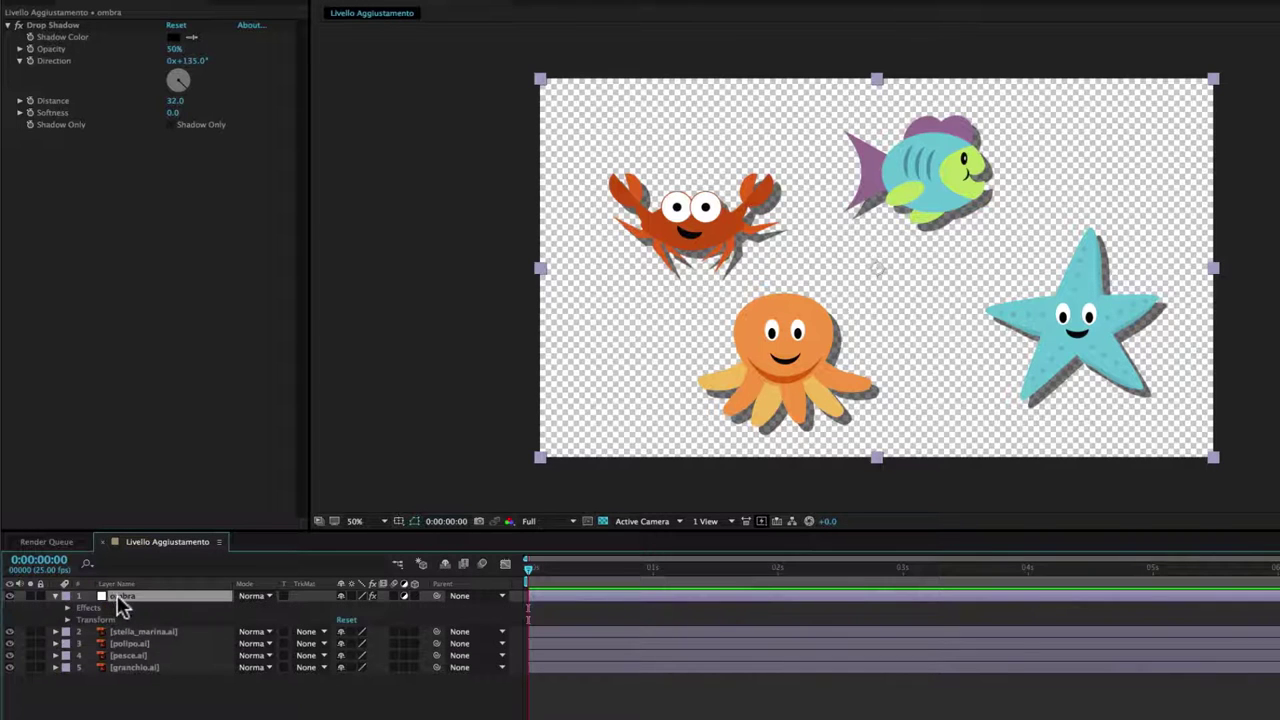
left_click(68, 621)
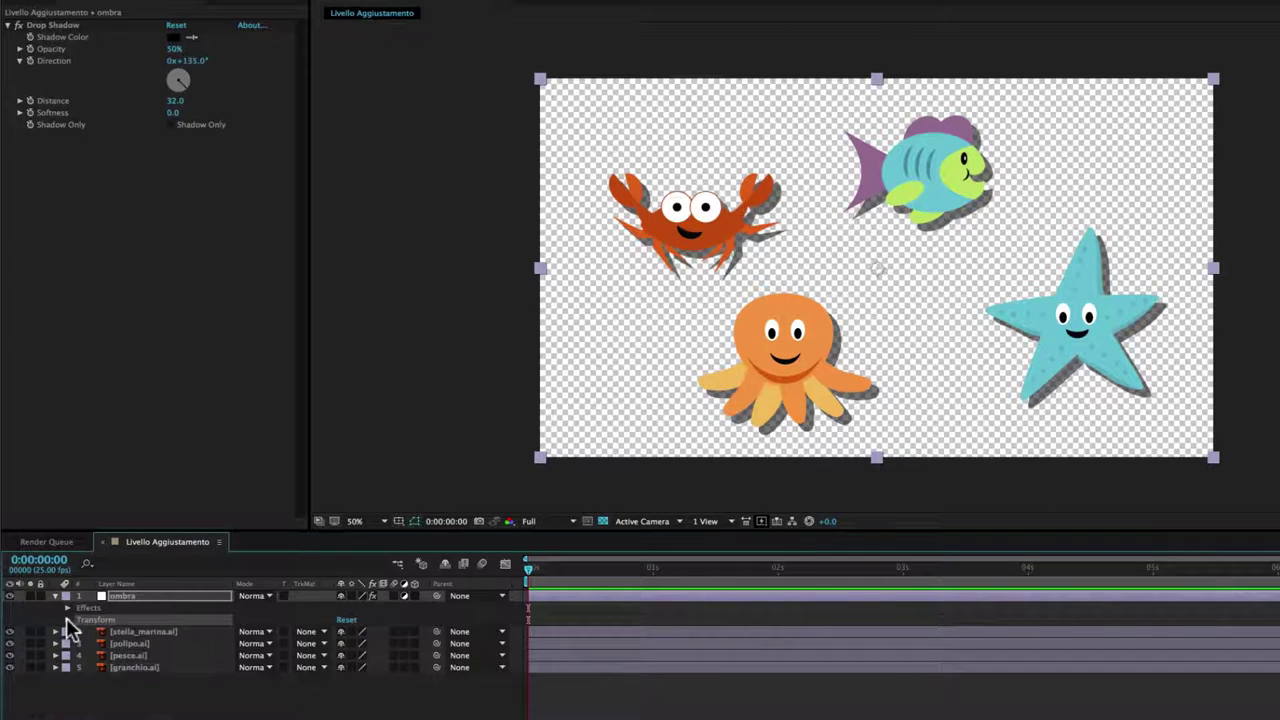
left_click(66, 617)
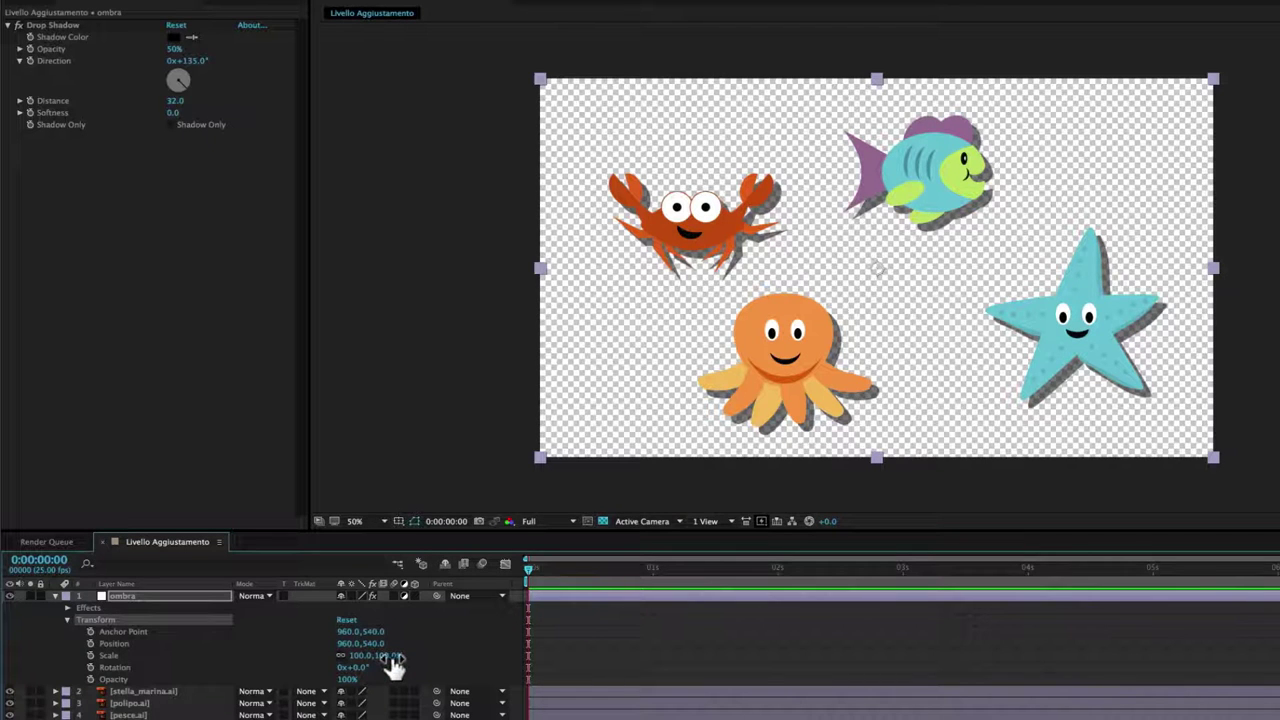
- Scale ombra down and move it so only the covered creatures get shadows
left_click_drag(395, 663, 354, 663)
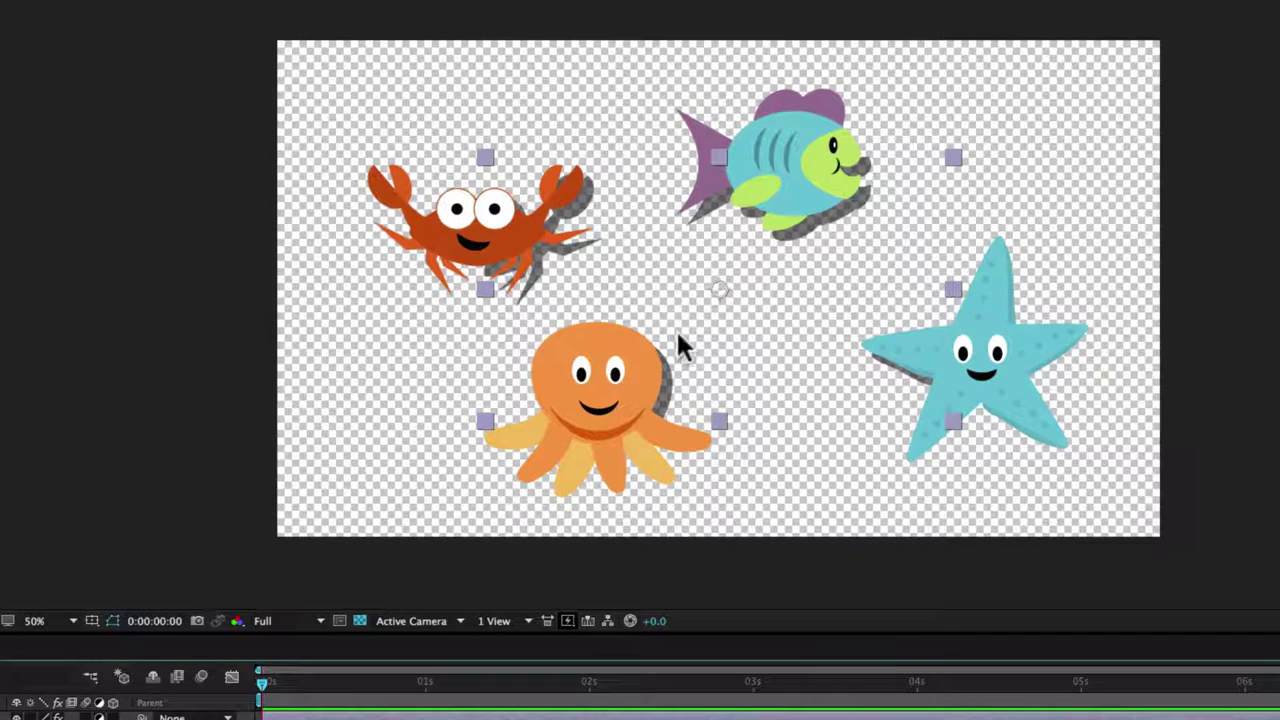
left_click_drag(729, 307, 1057, 390)
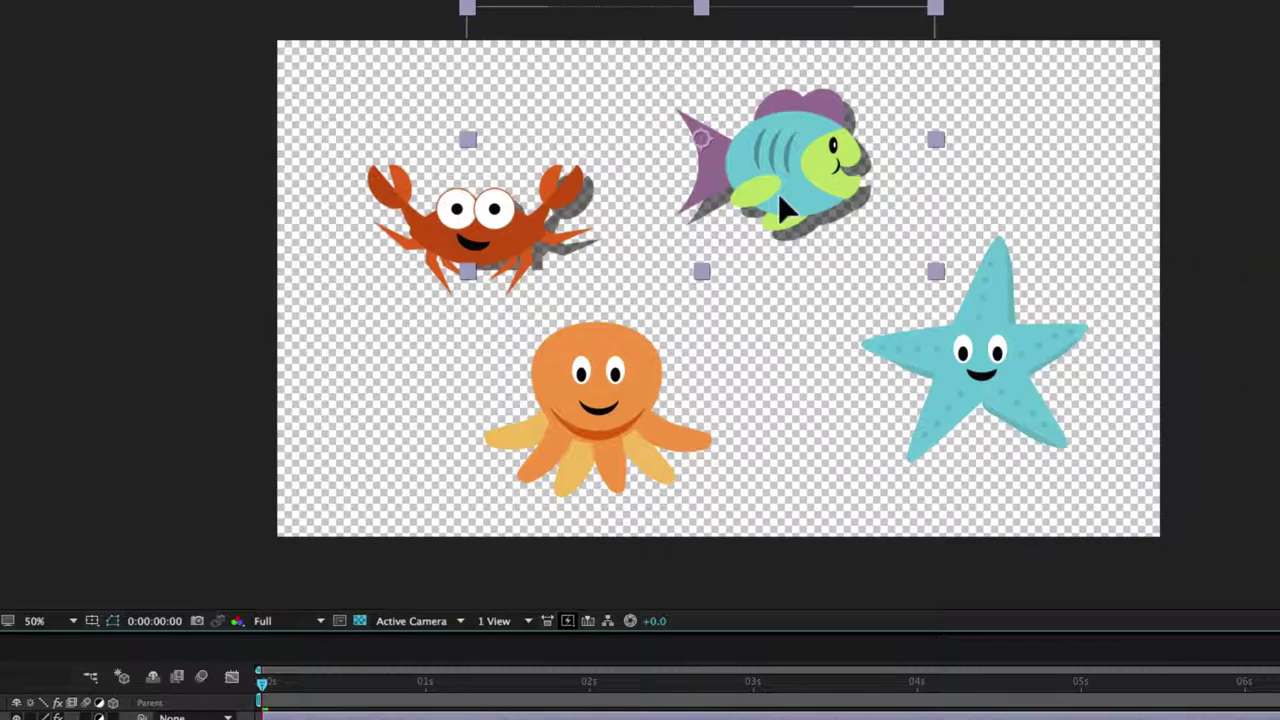
left_click(597, 247)
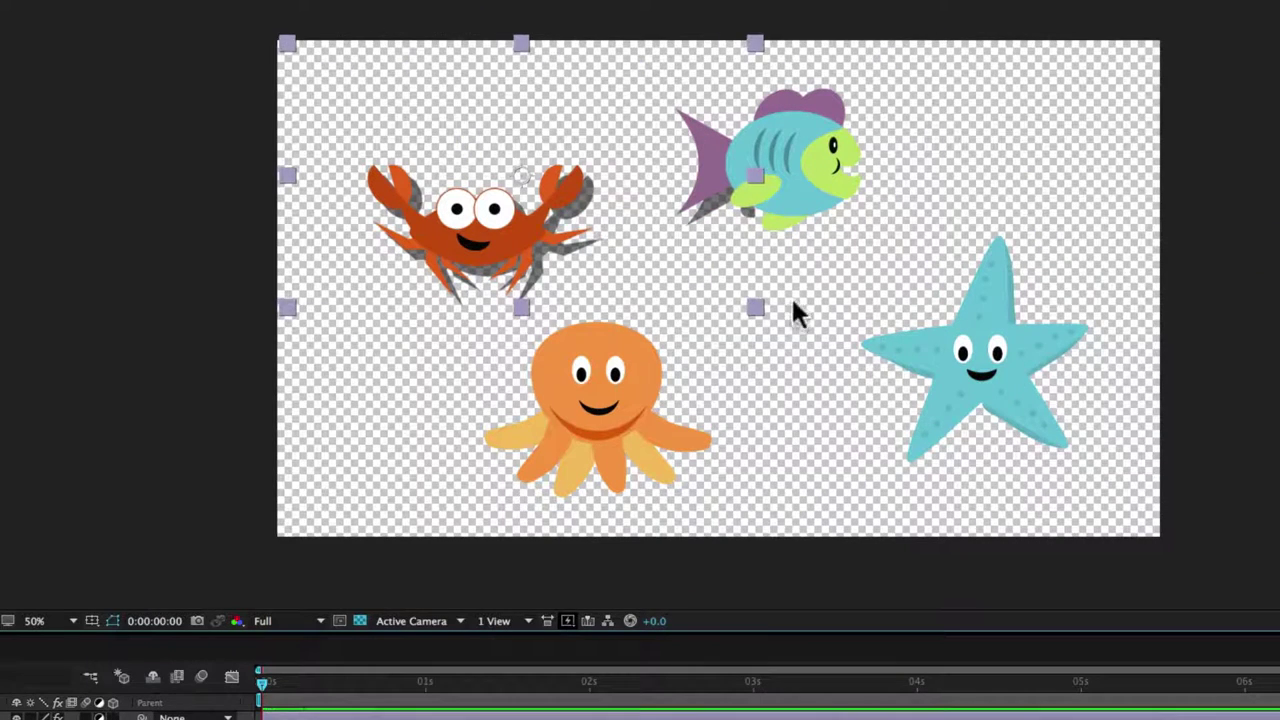
left_click_drag(755, 310, 893, 428)
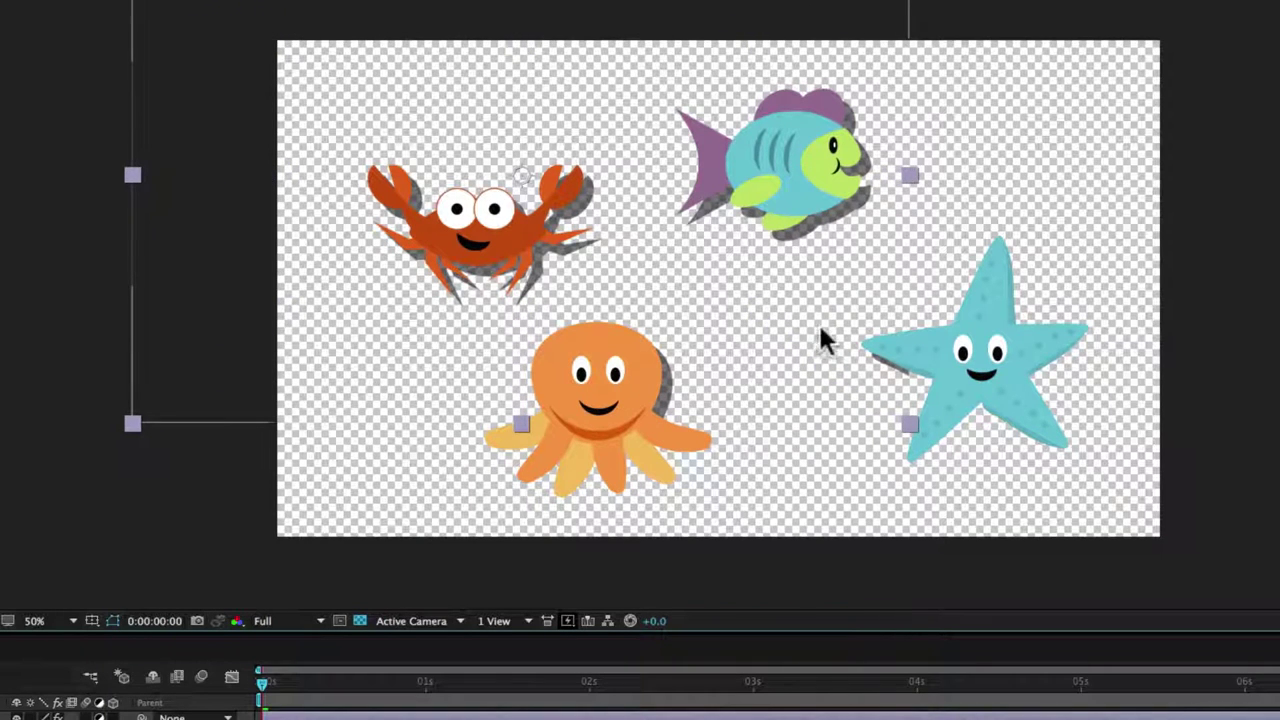
left_click_drag(893, 428, 940, 409)
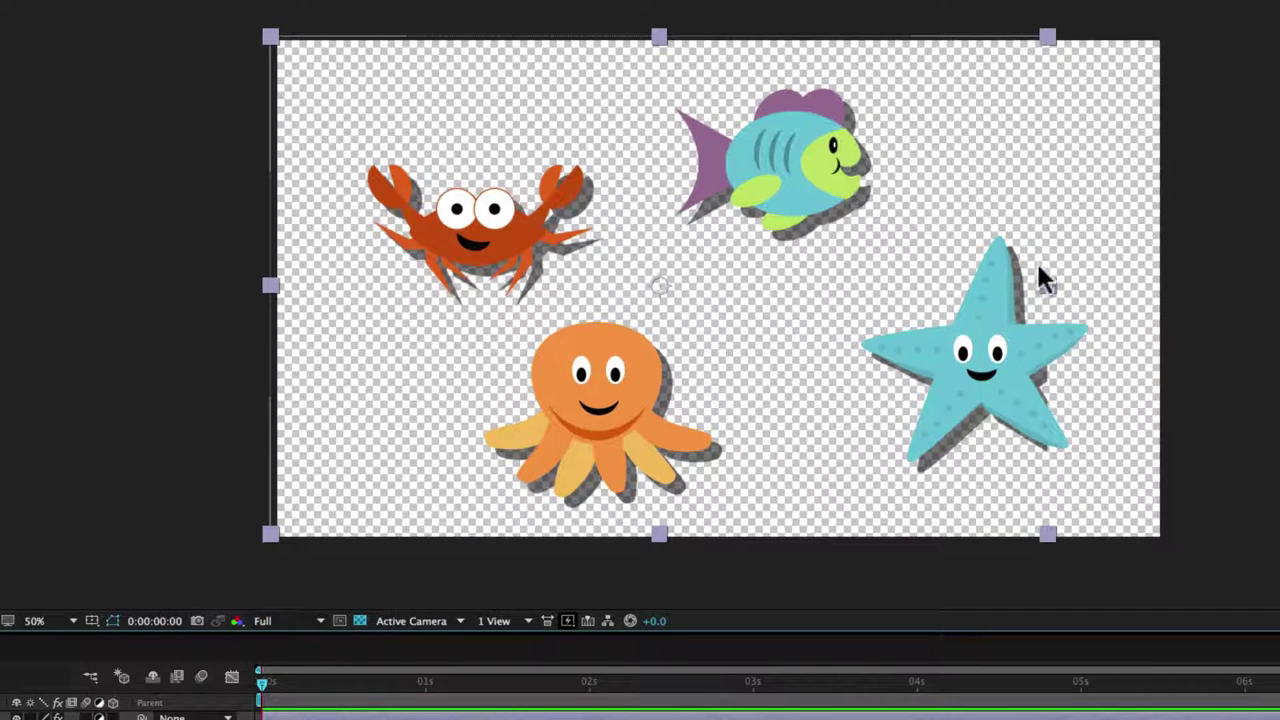
- Stretch ombra back over the whole frame and centre it, then select all layers
left_click_drag(1046, 37, 1157, 28)
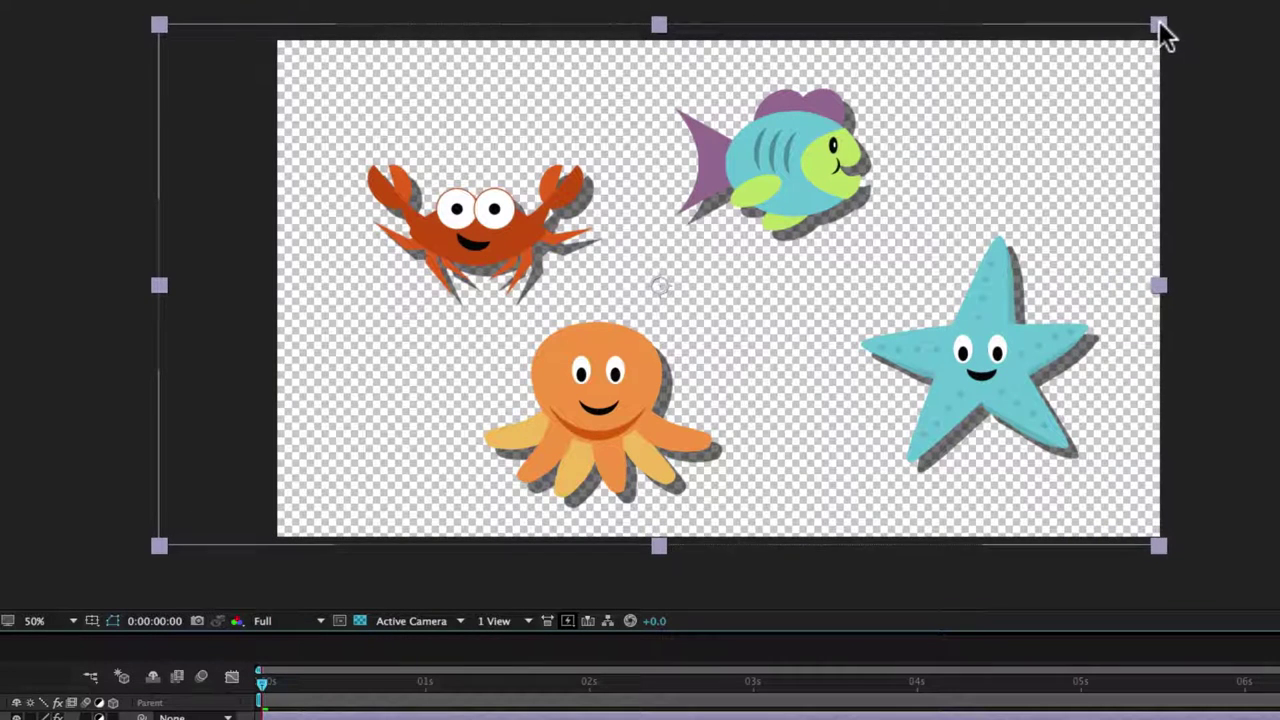
mouse_move(1157, 28)
left_mouse_down()
mouse_move(1211, 0)
mouse_move(855, 58)
left_mouse_up()
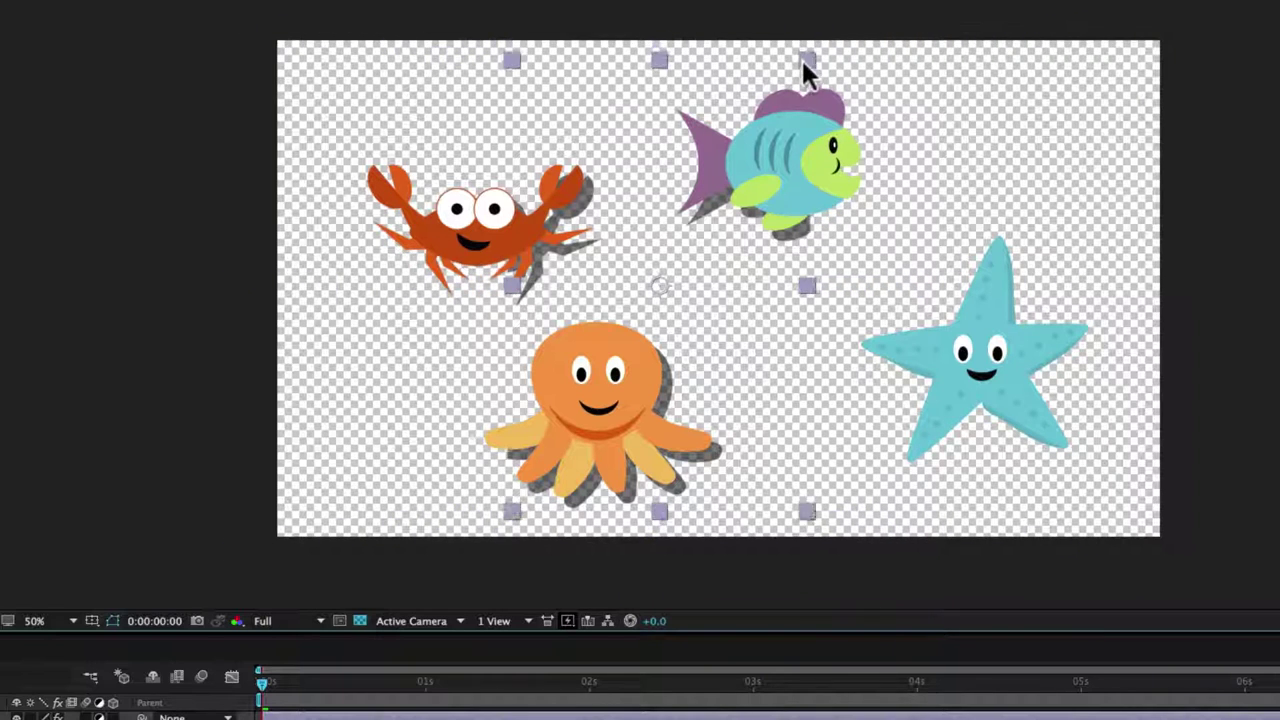
left_click_drag(855, 58, 791, 92)
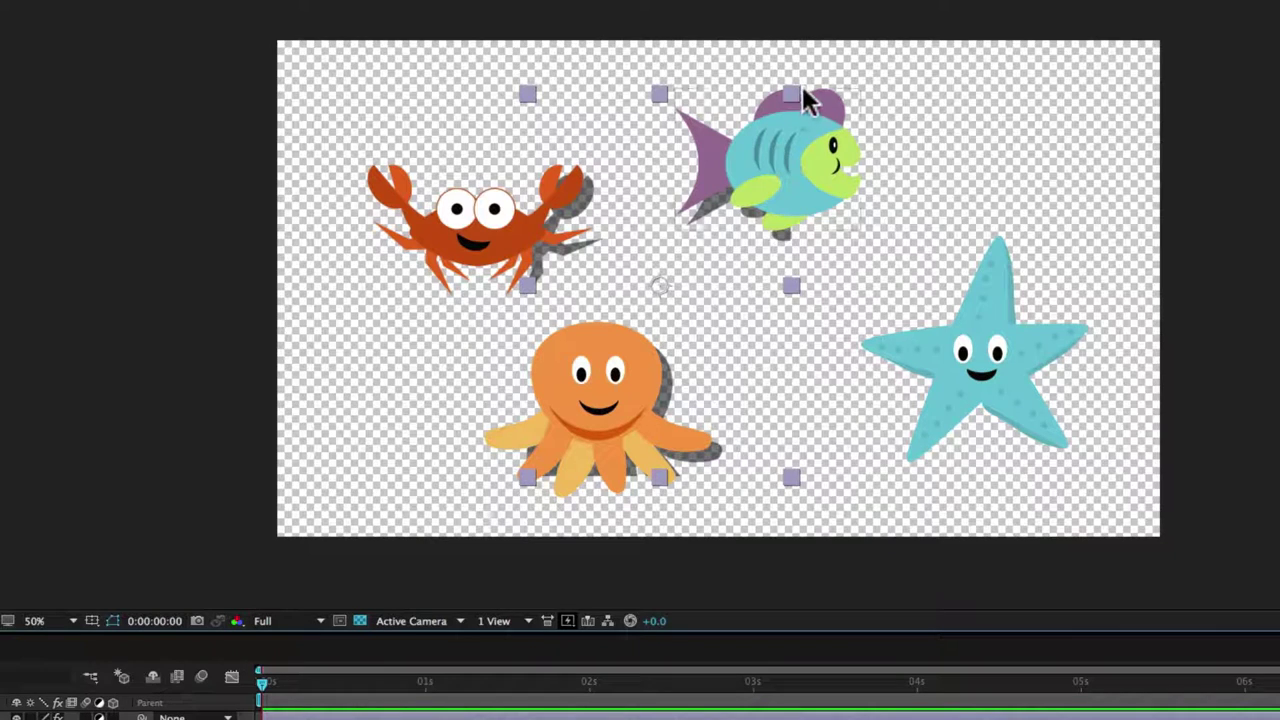
left_click_drag(791, 94, 1147, 40)
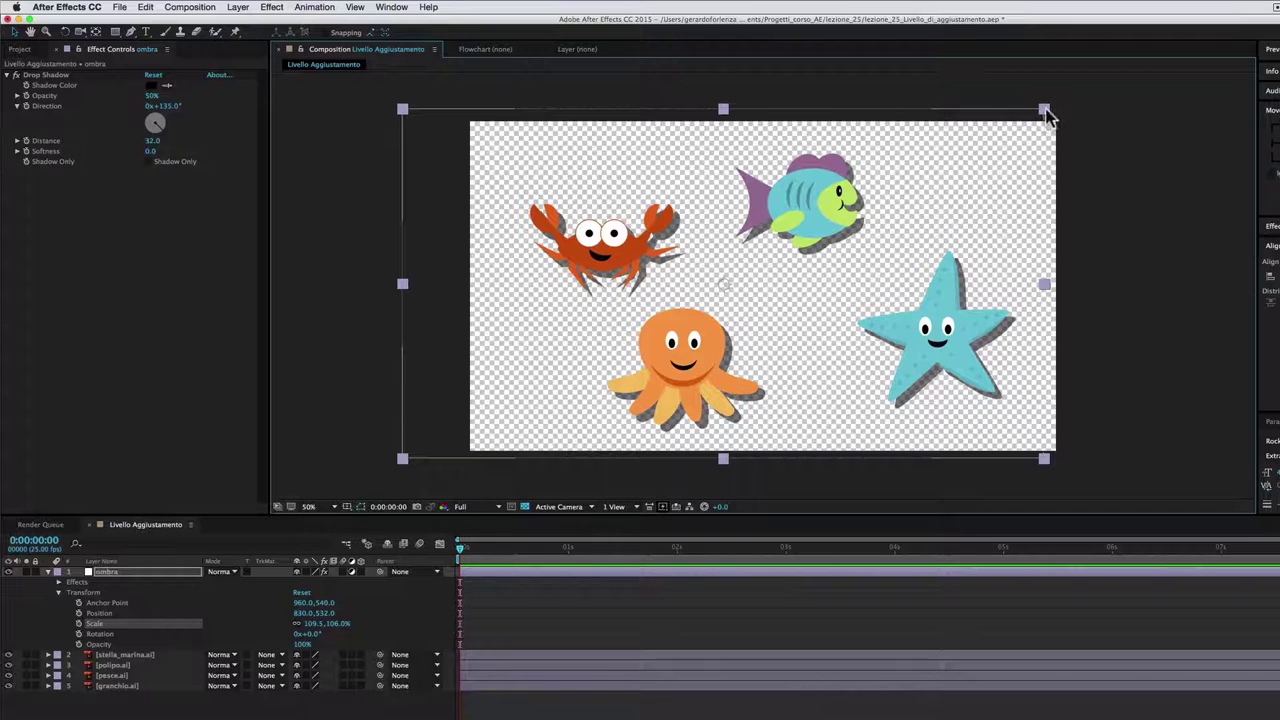
left_click_drag(1040, 112, 1023, 120)
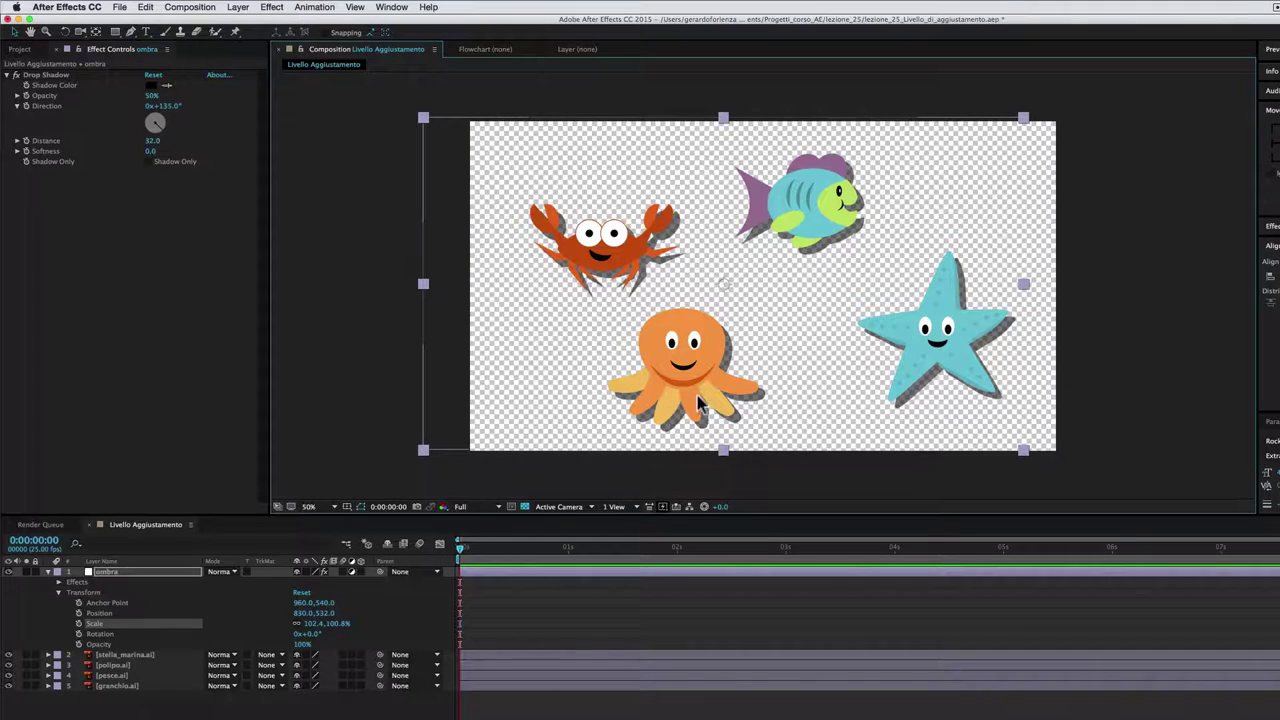
left_click_drag(762, 308, 790, 312)
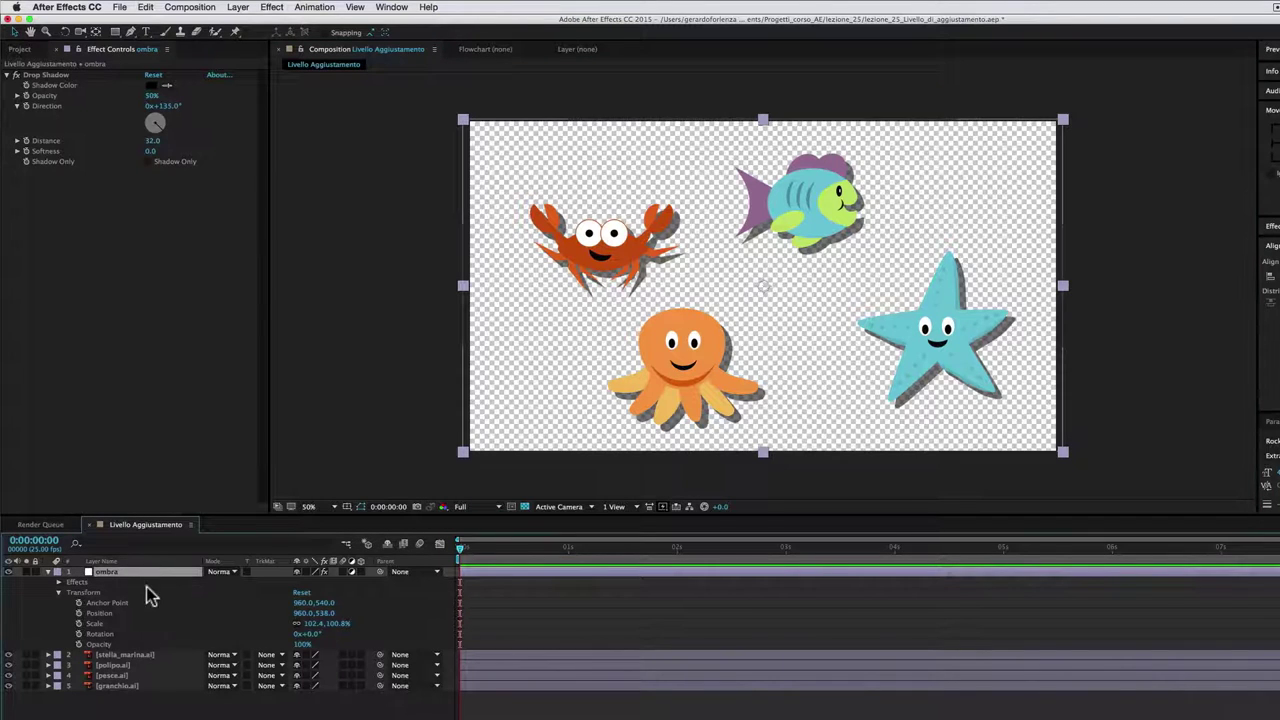
mouse_move(134, 700)
left_mouse_down()
mouse_move(215, 607)
mouse_move(133, 580)
left_mouse_up()
- Delete all layers and add the NY_03.jpg skyline photo to the comp
key("Delete")
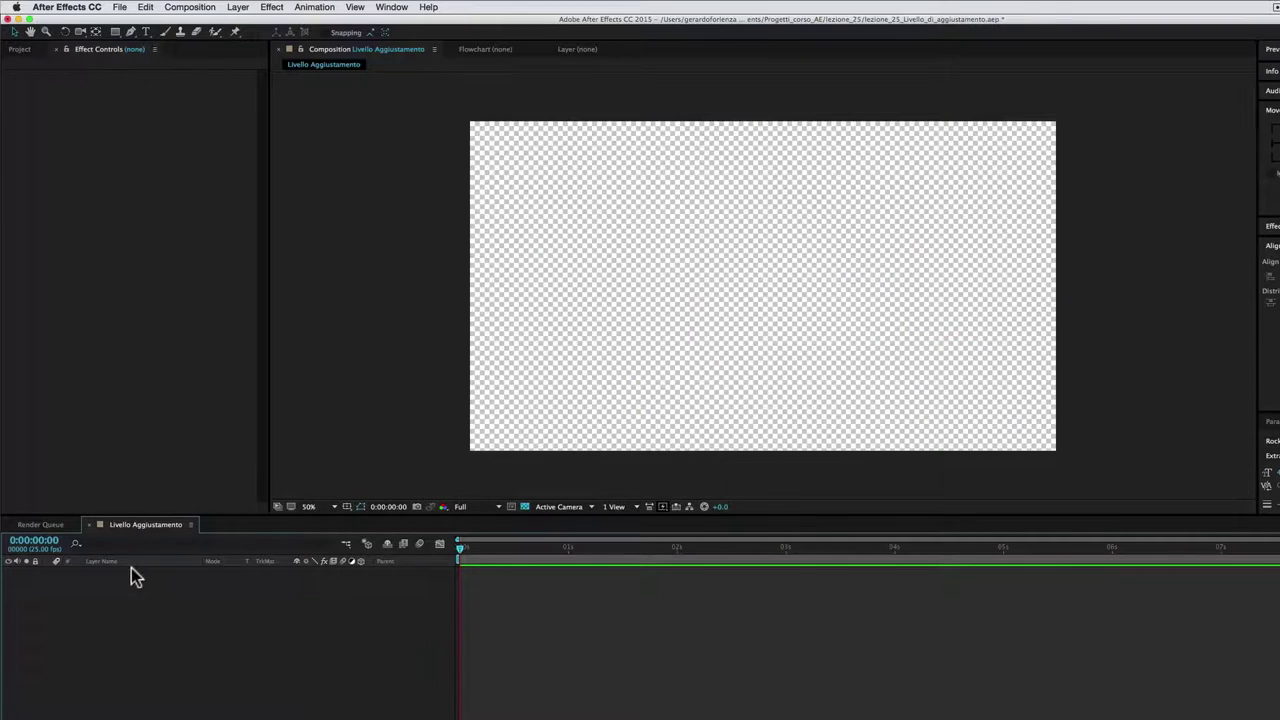
left_click(20, 50)
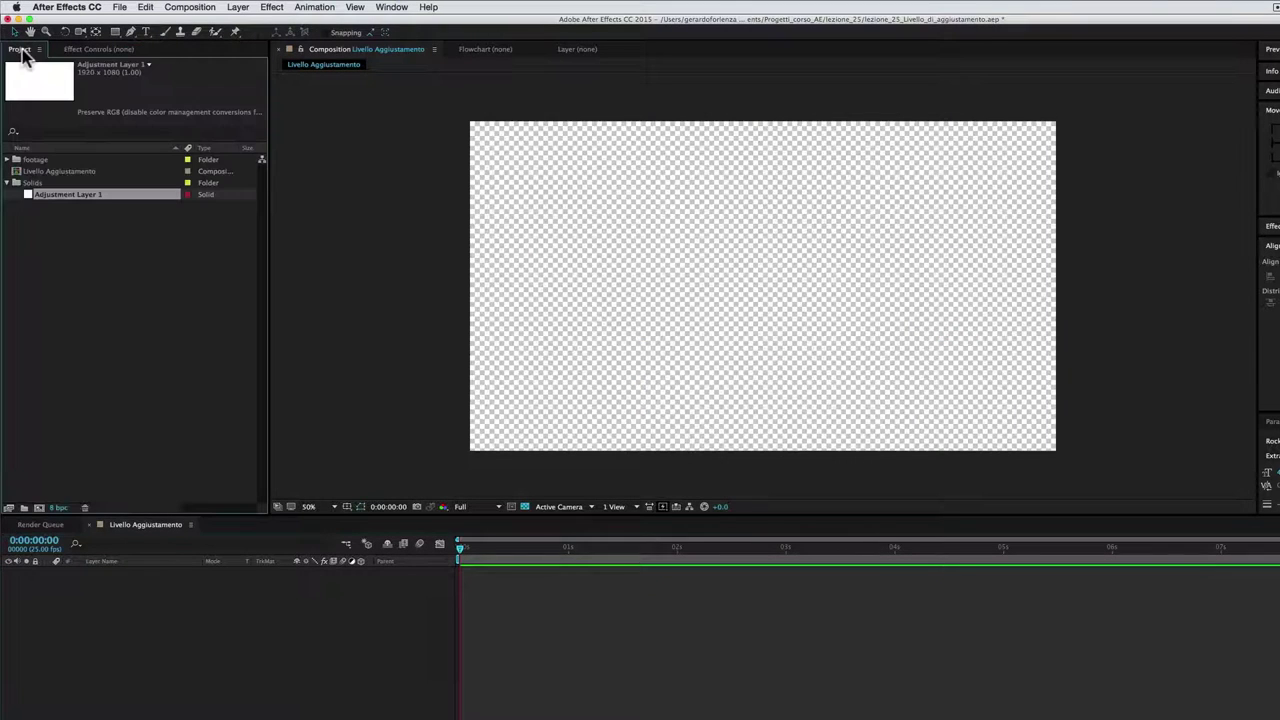
left_click(12, 160)
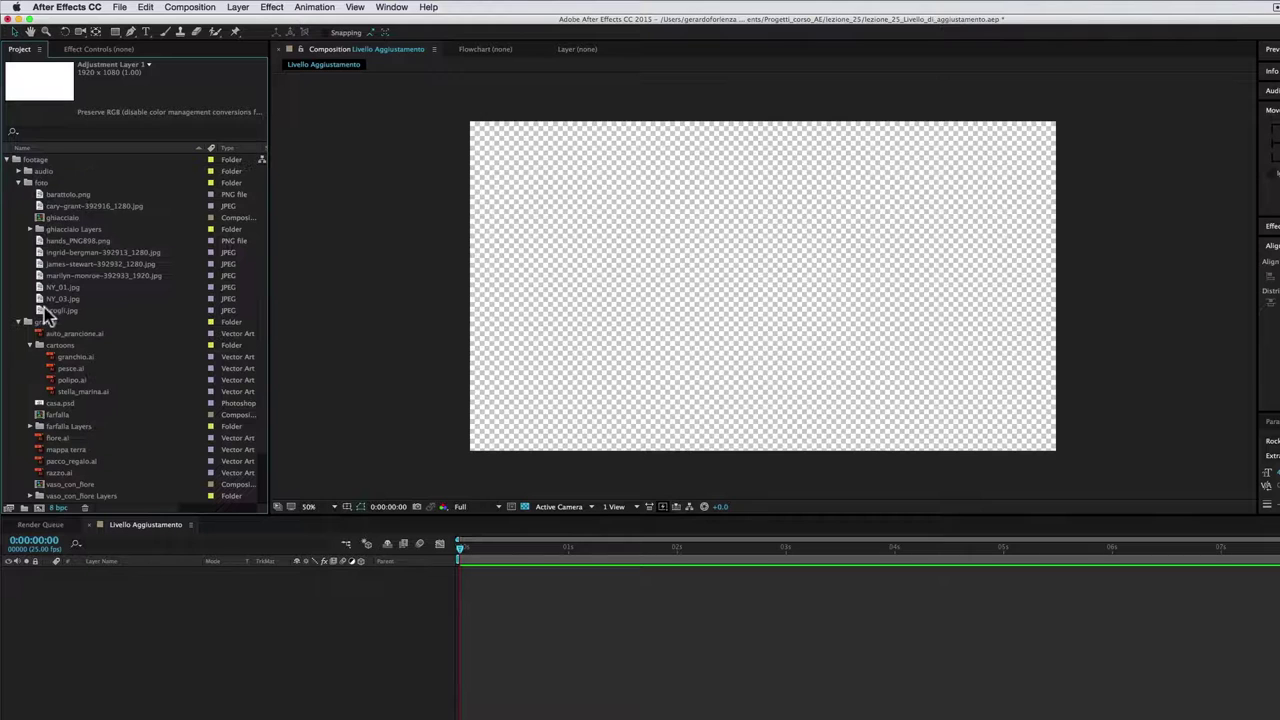
left_click_drag(42, 299, 763, 287)
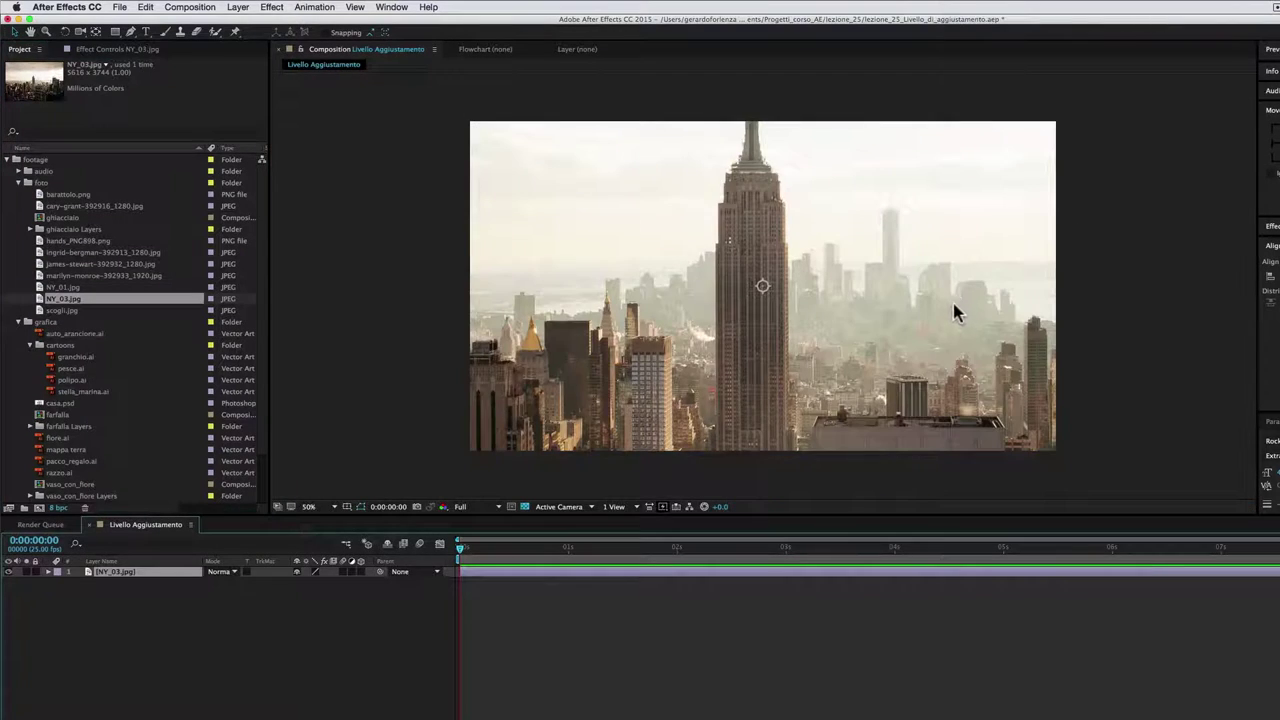
- Scale the NY_03.jpg photo down to fill the frame at 50% view
key("comma")
key("comma")
key("comma")
left_click_drag(871, 217, 805, 262)
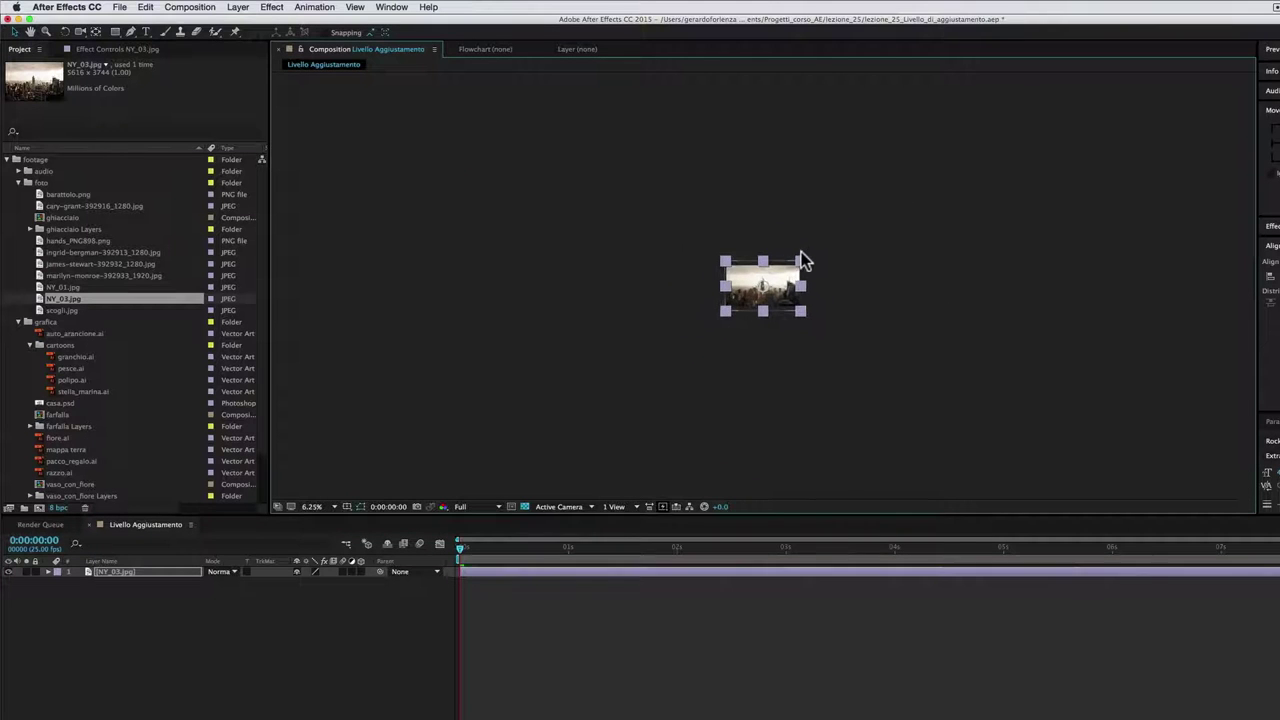
key("period")
key("period")
key("period")
left_click_drag(1088, 285, 1060, 286)
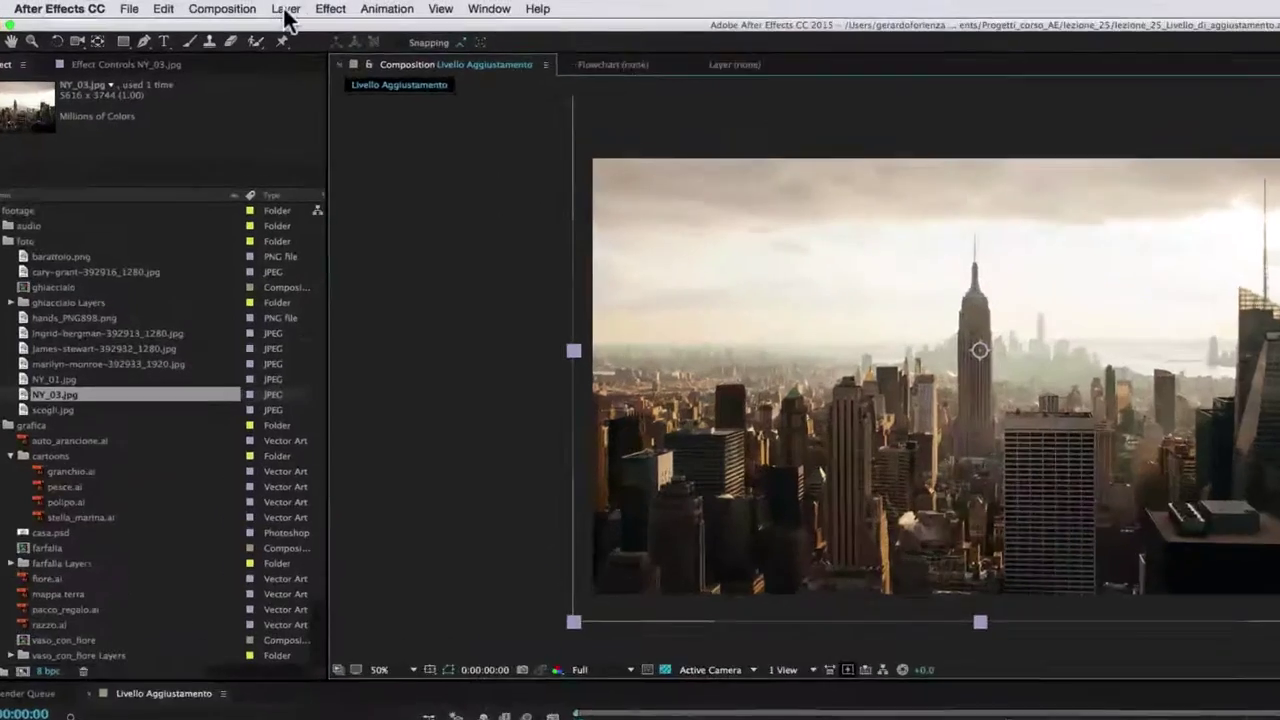
- Create Adjustment Layer 2 above NY_03.jpg and collapse the footage folder
left_click(236, 8)
mouse_move(320, 33)
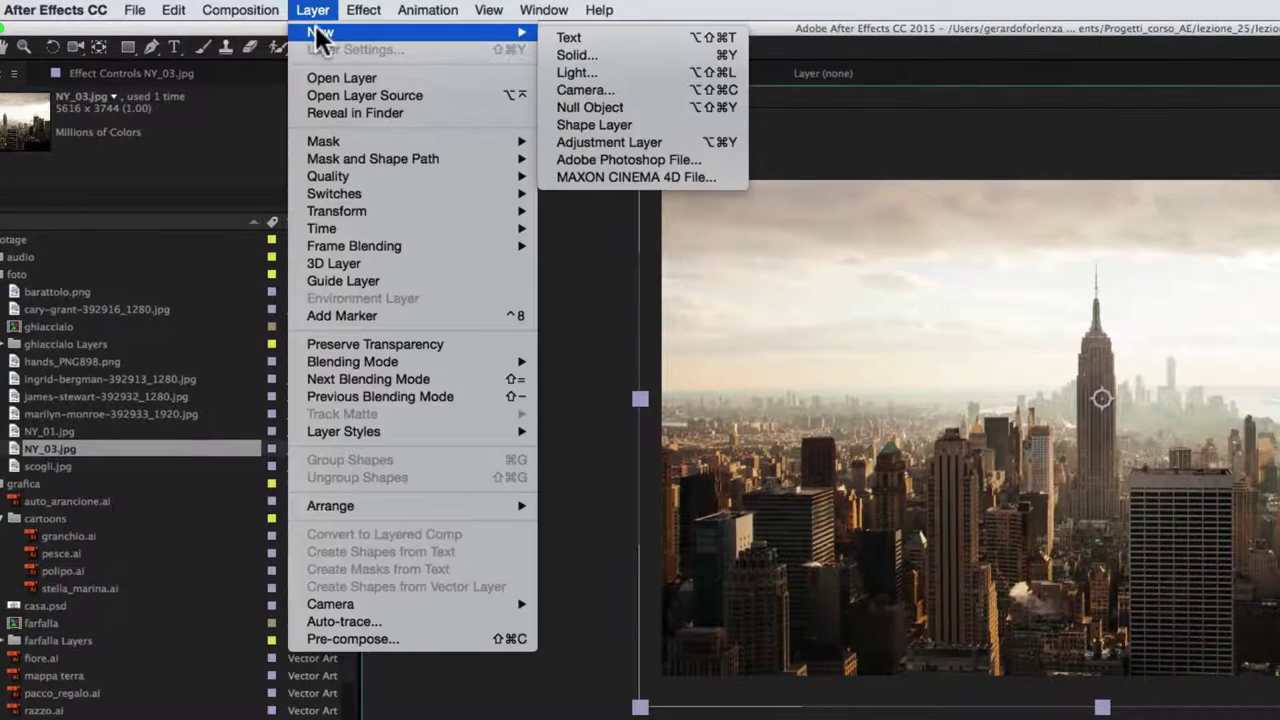
left_click(600, 140)
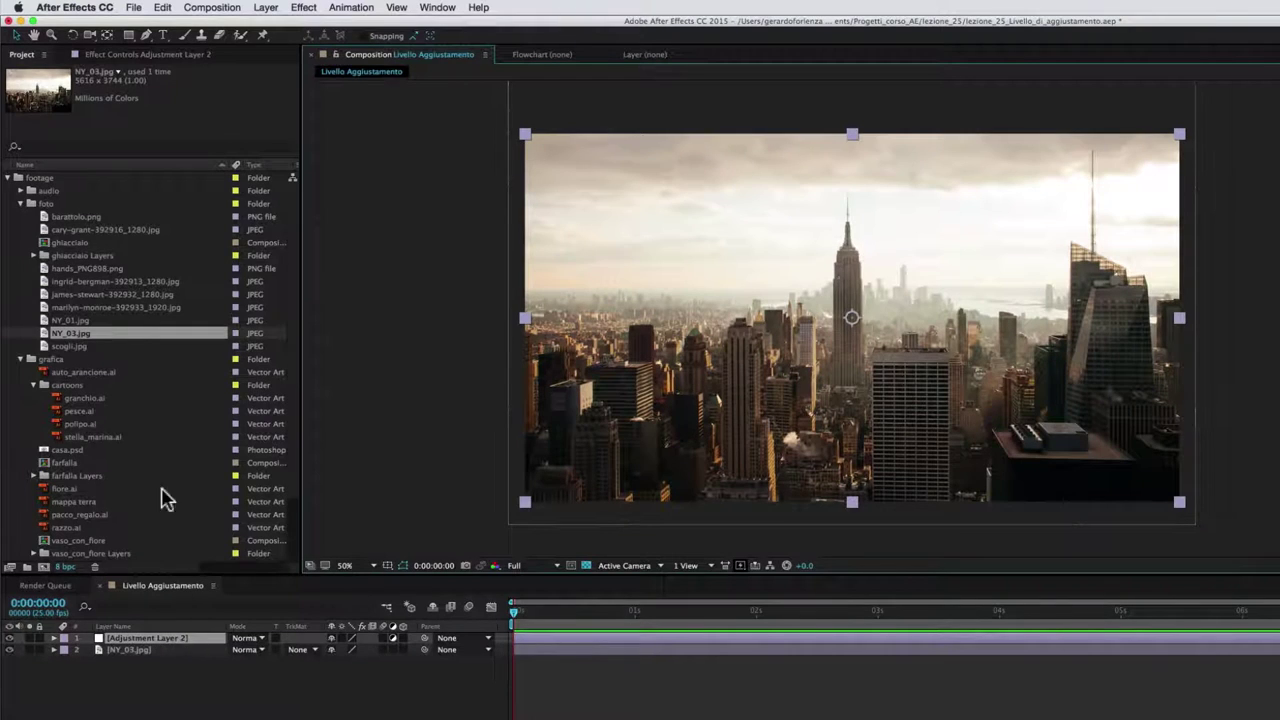
left_click(8, 178)
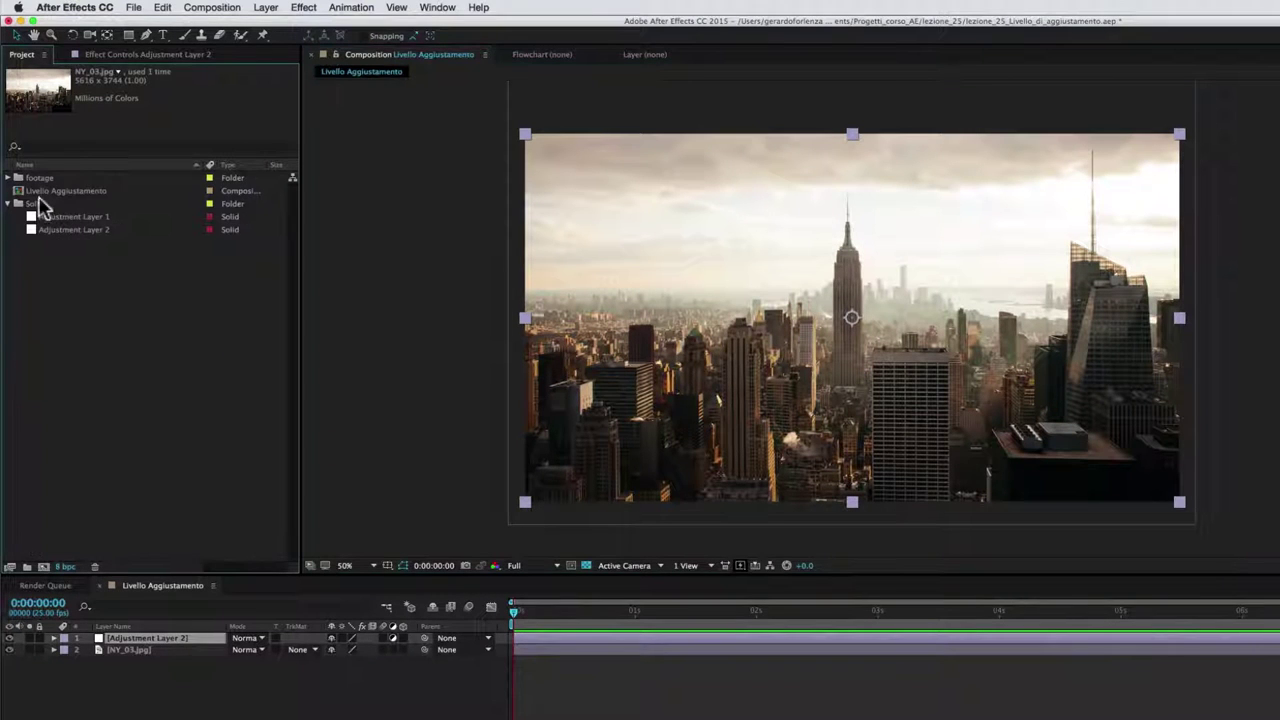
left_click(163, 641)
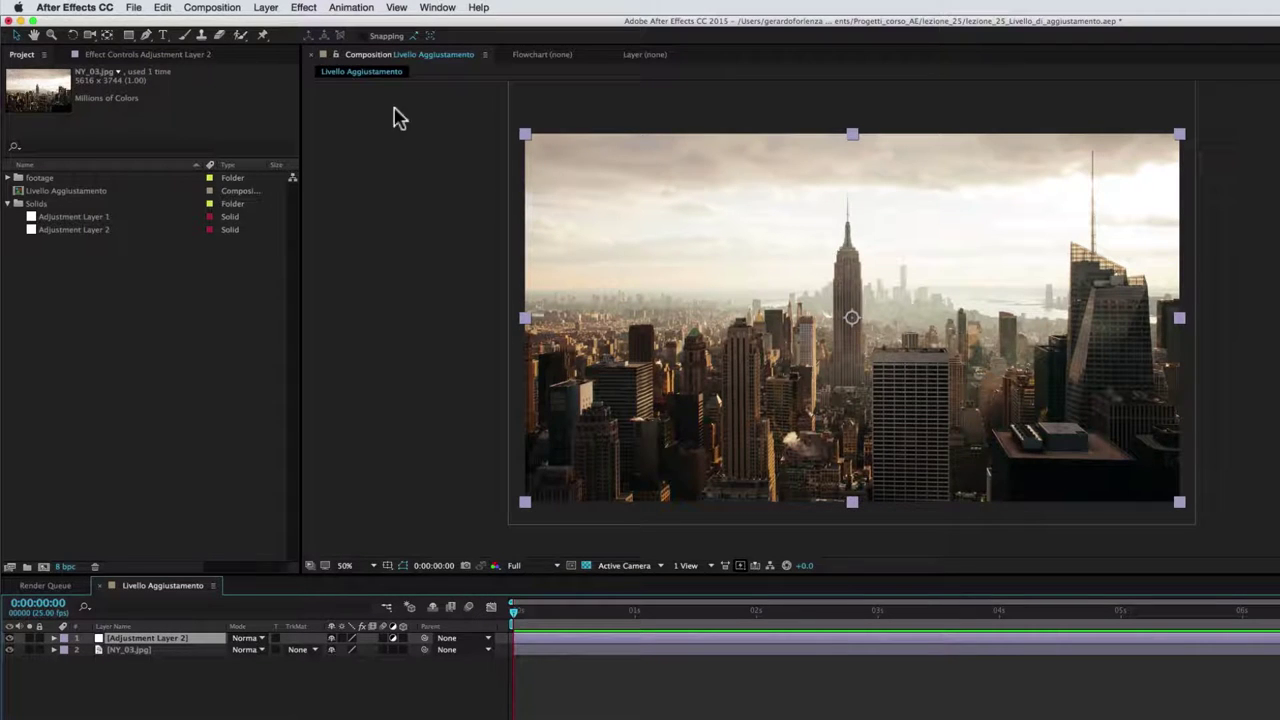
- Apply Effect > Distort > Transform to Adjustment Layer 2, keeping its default values
left_click(310, 8)
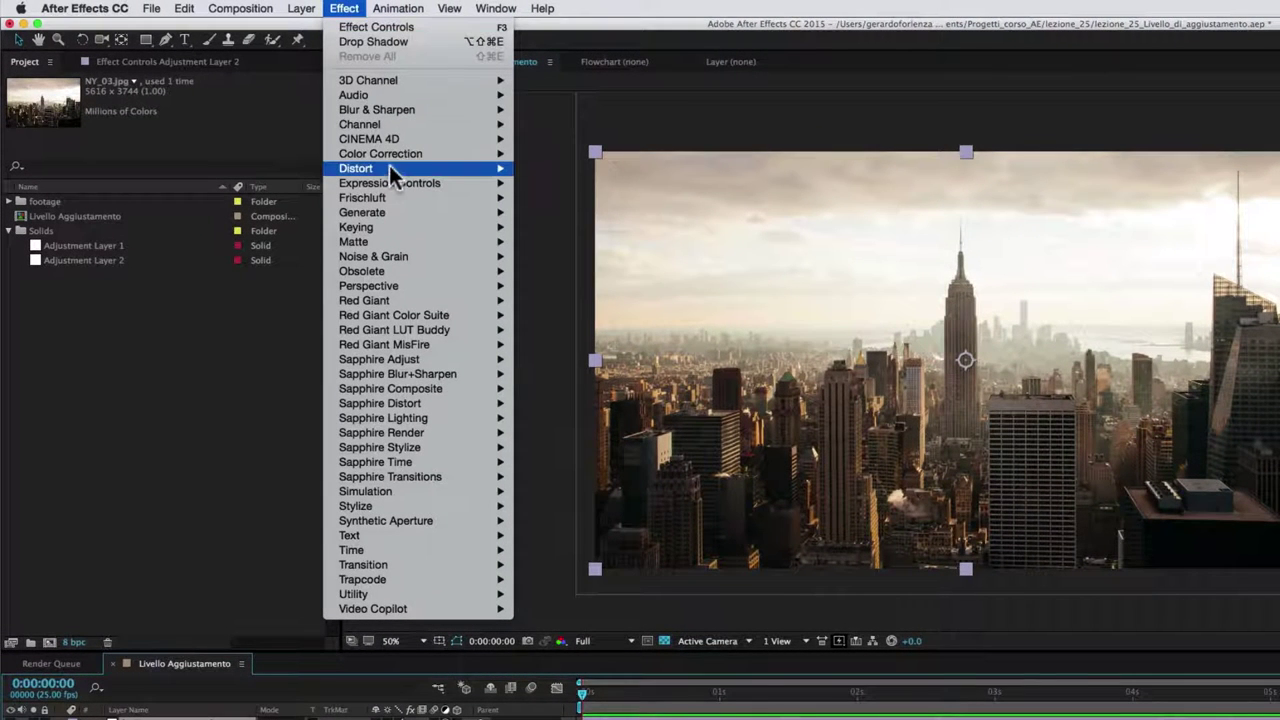
mouse_move(389, 166)
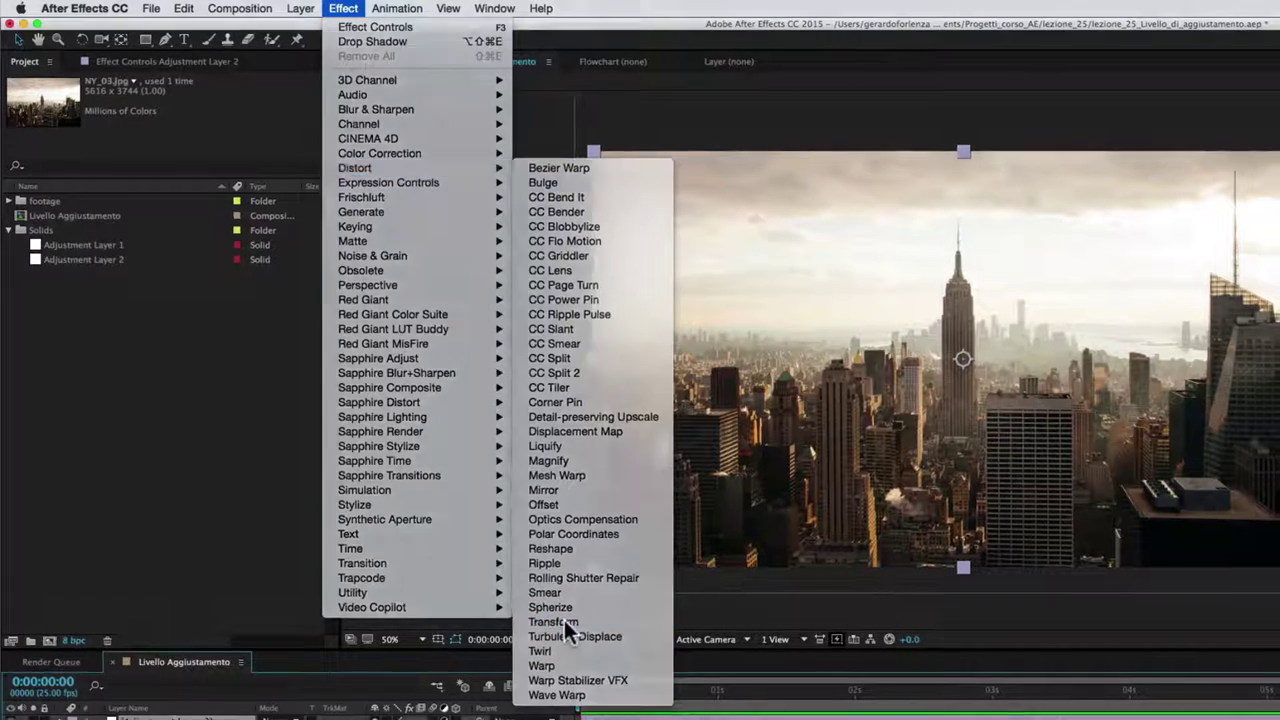
left_click(563, 619)
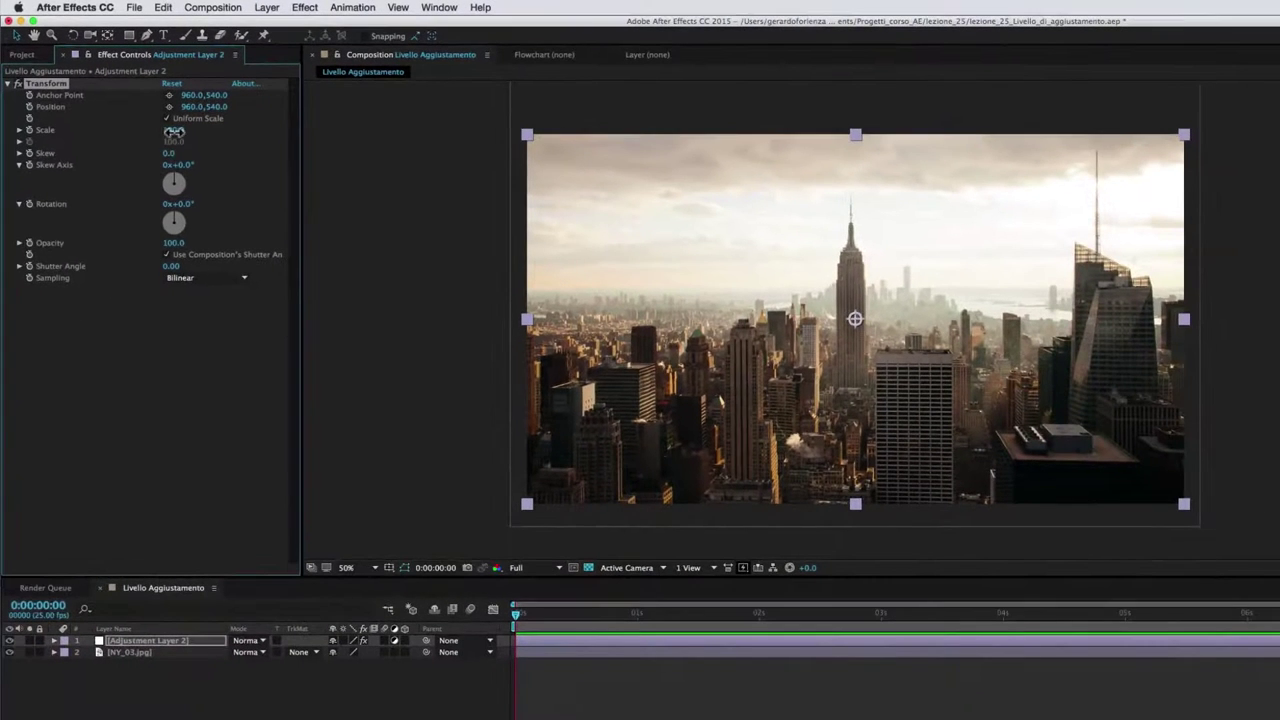
- Set Transform Scale to 209 and resize the layer into a thin vertical strip placed left of centre
left_click_drag(174, 131, 214, 131)
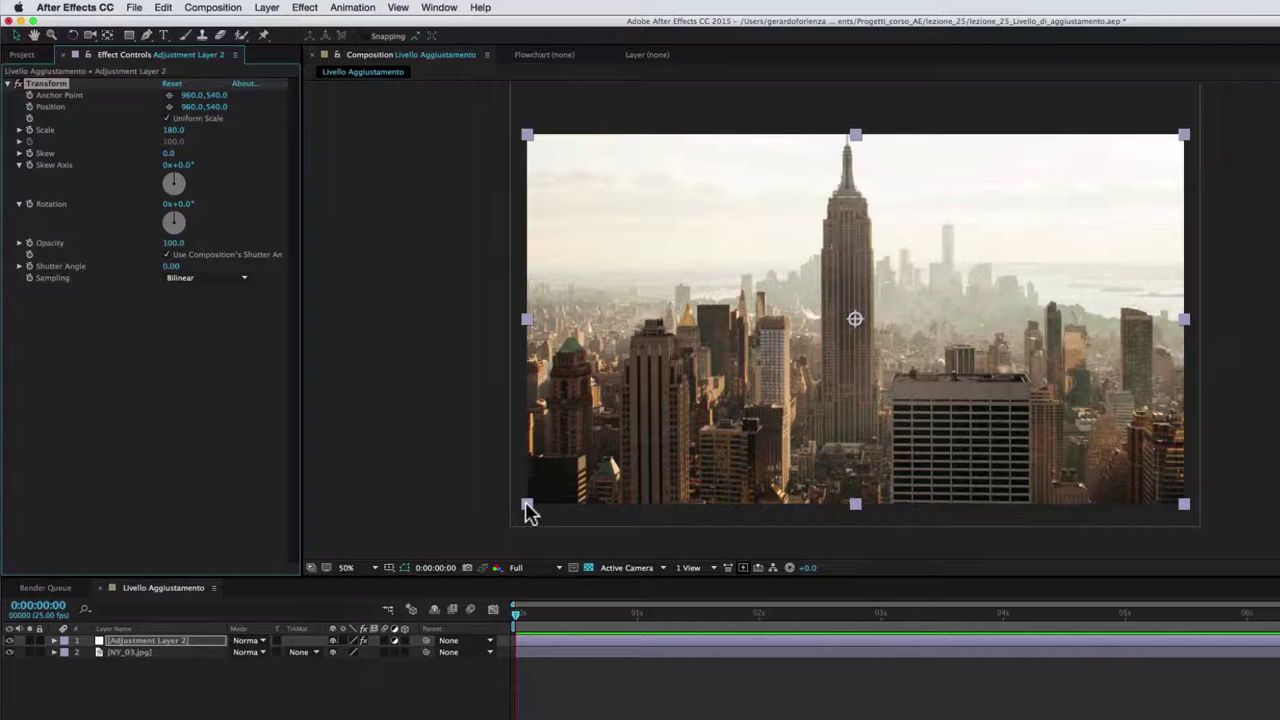
mouse_move(527, 506)
left_mouse_down()
mouse_move(593, 530)
mouse_move(783, 546)
left_mouse_up()
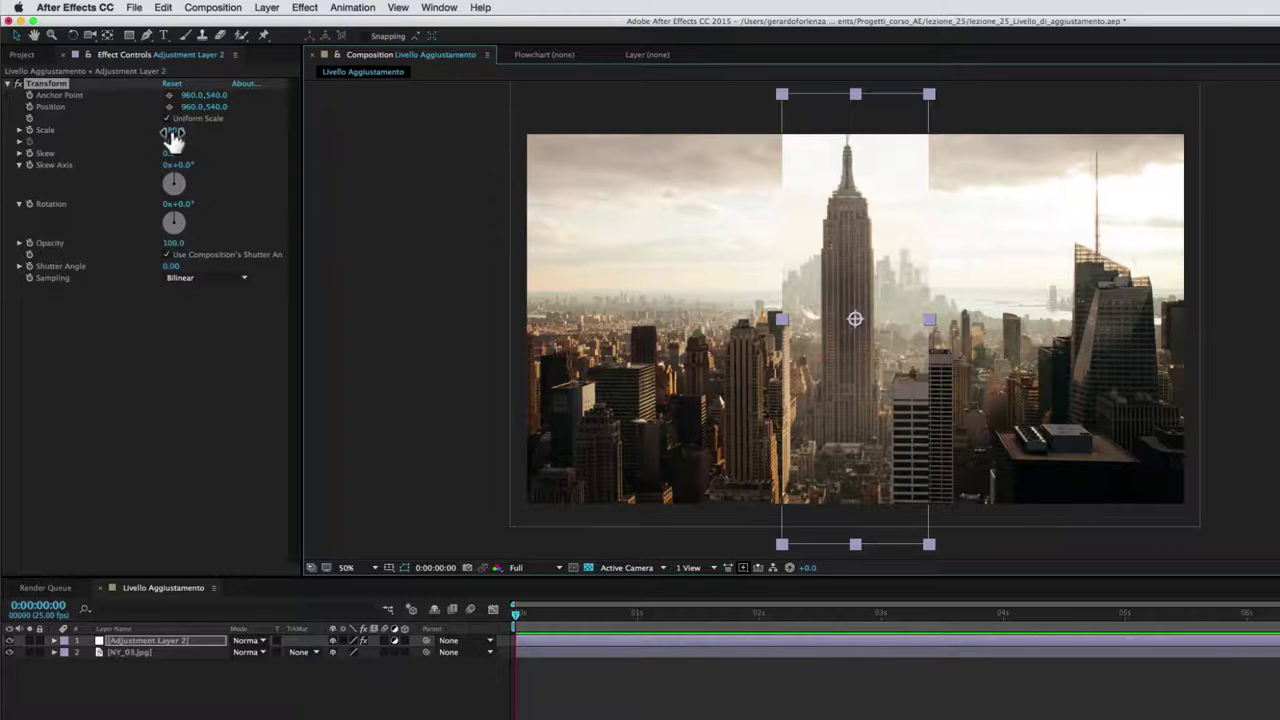
left_click_drag(172, 140, 491, 143)
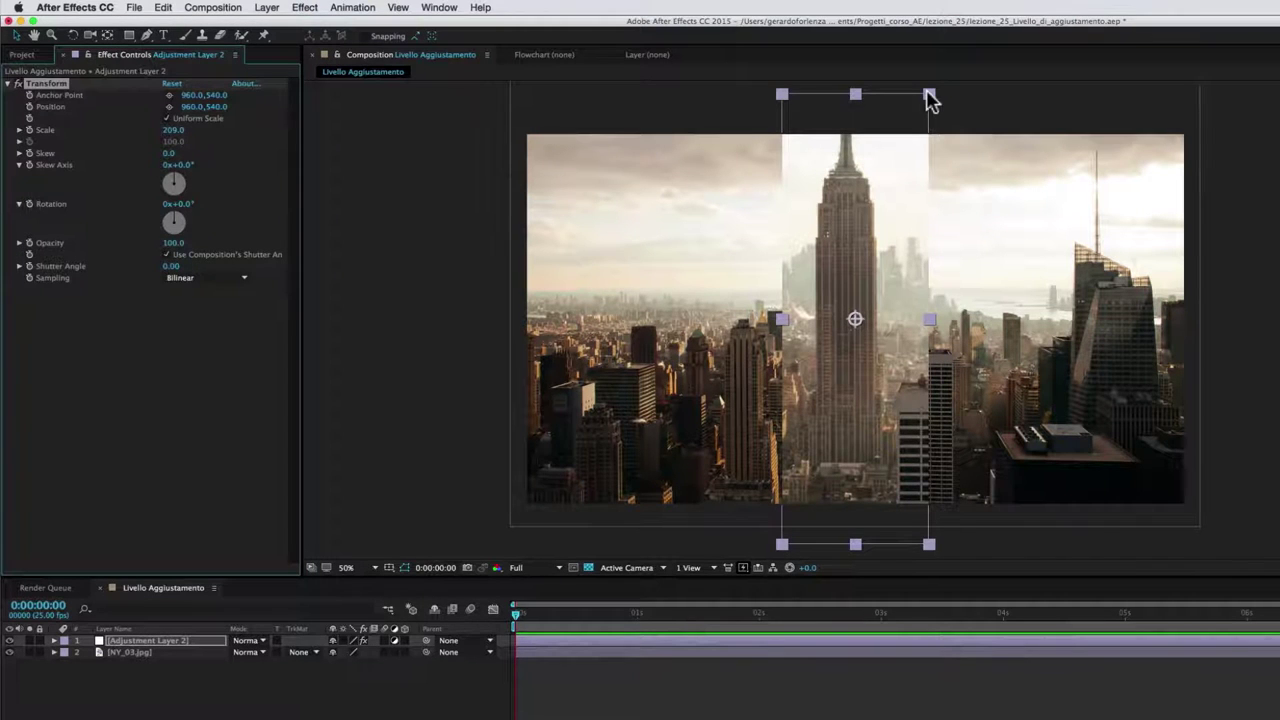
mouse_move(873, 463)
left_mouse_down()
mouse_move(640, 468)
mouse_move(696, 455)
left_mouse_up()
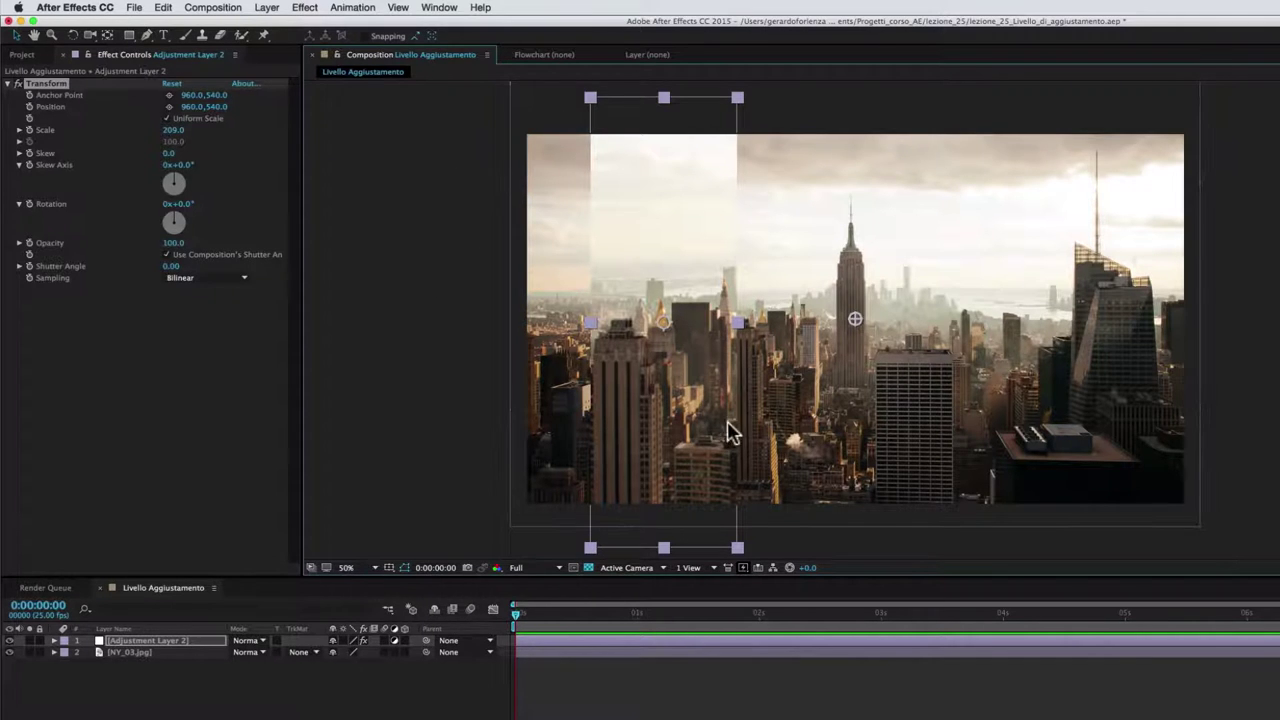
left_click_drag(690, 430, 706, 430)
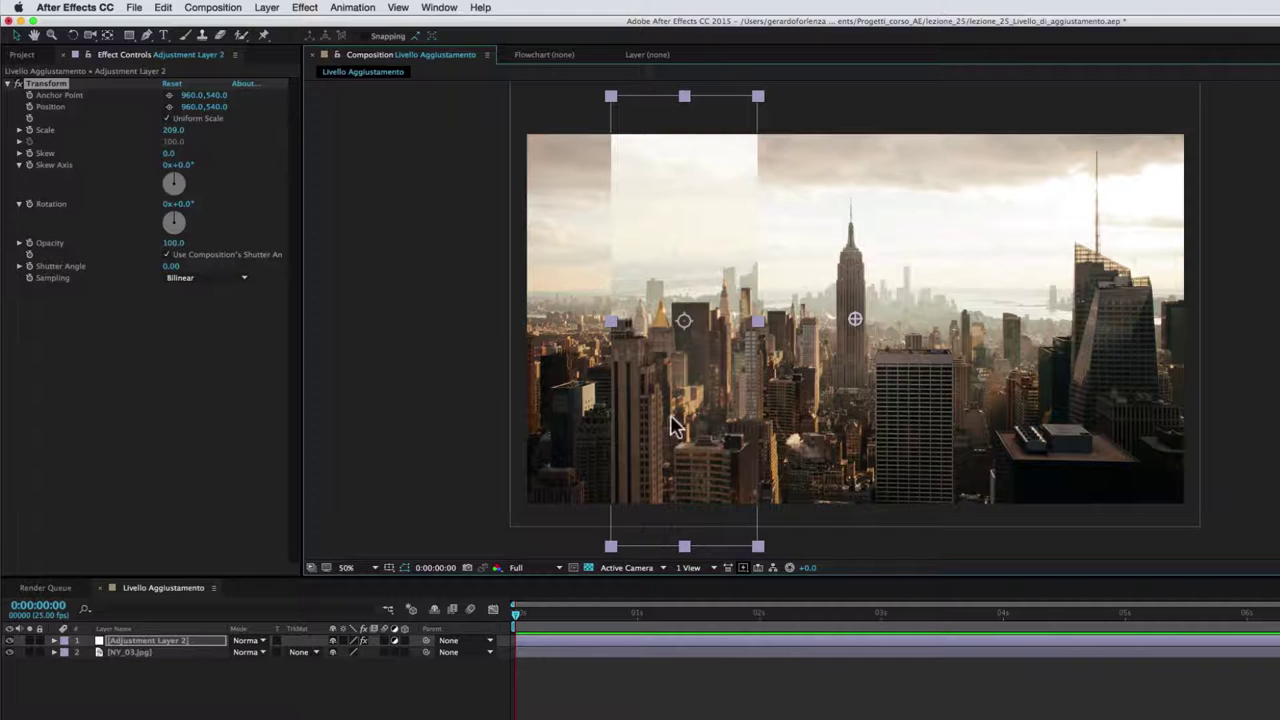
- Set Adjustment Layer 2's Position to -292,546, just off the frame's left edge
left_click(196, 642)
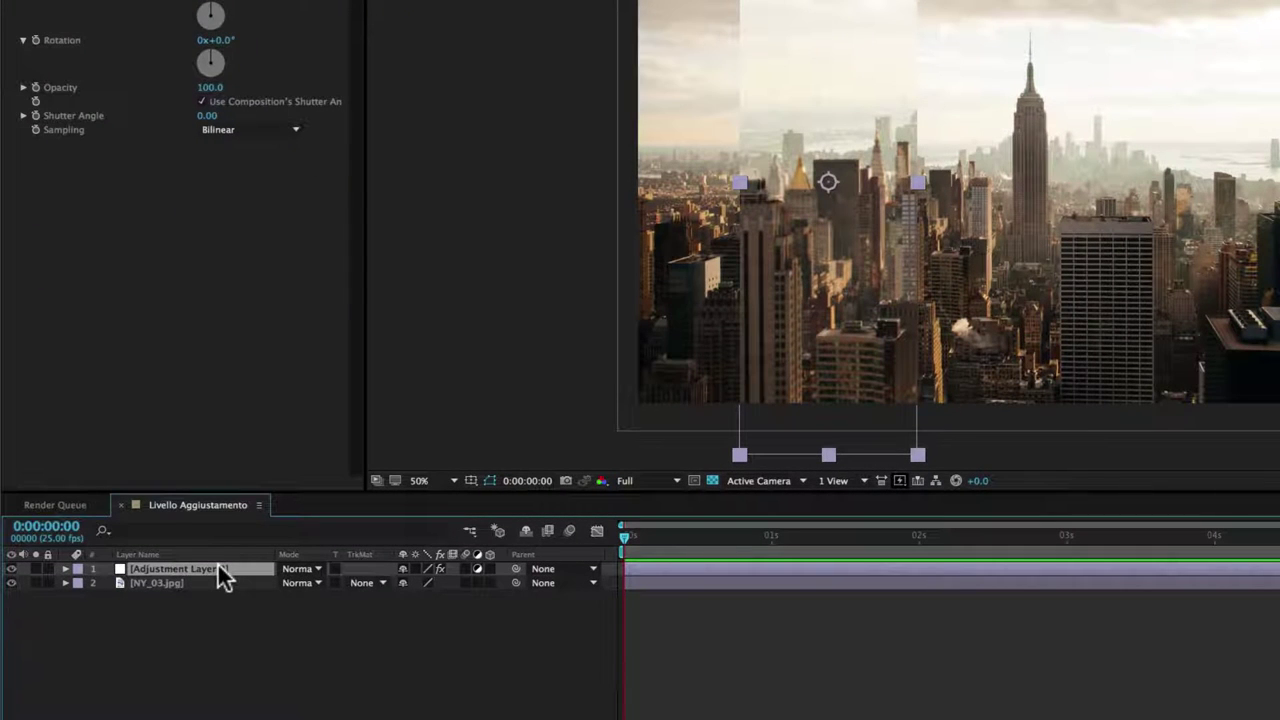
key("p")
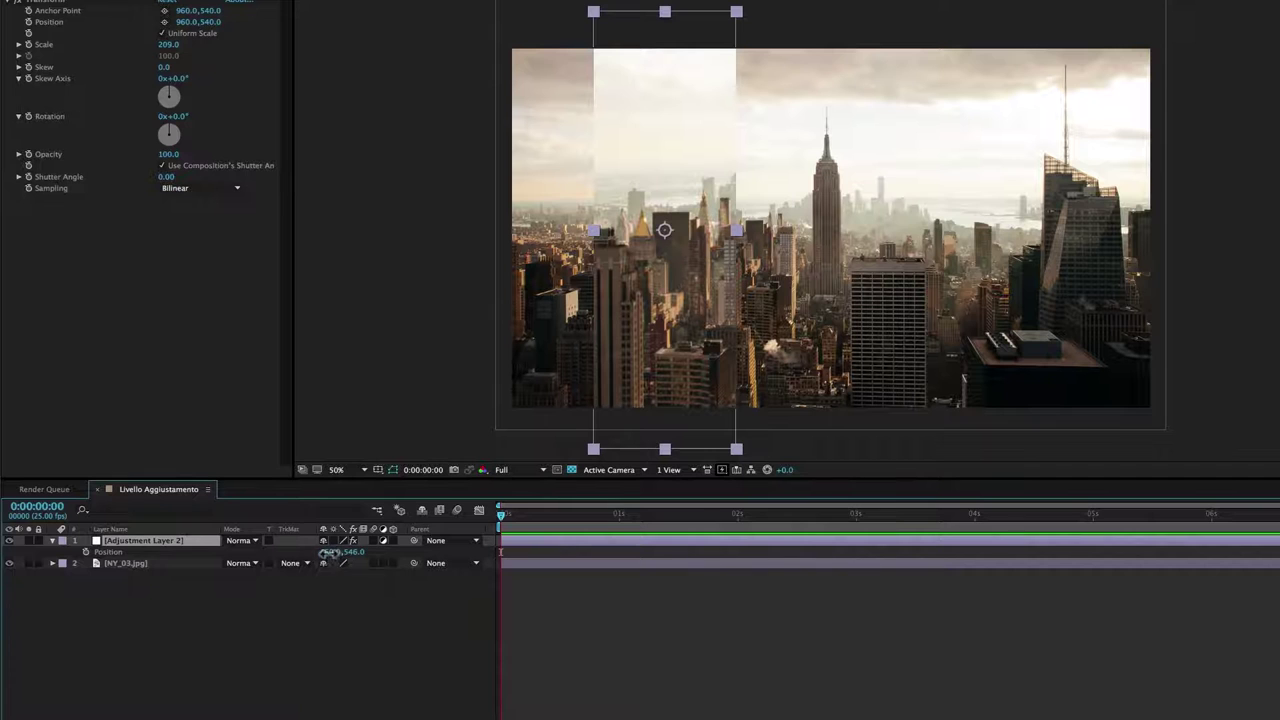
left_click_drag(328, 552, 110, 555)
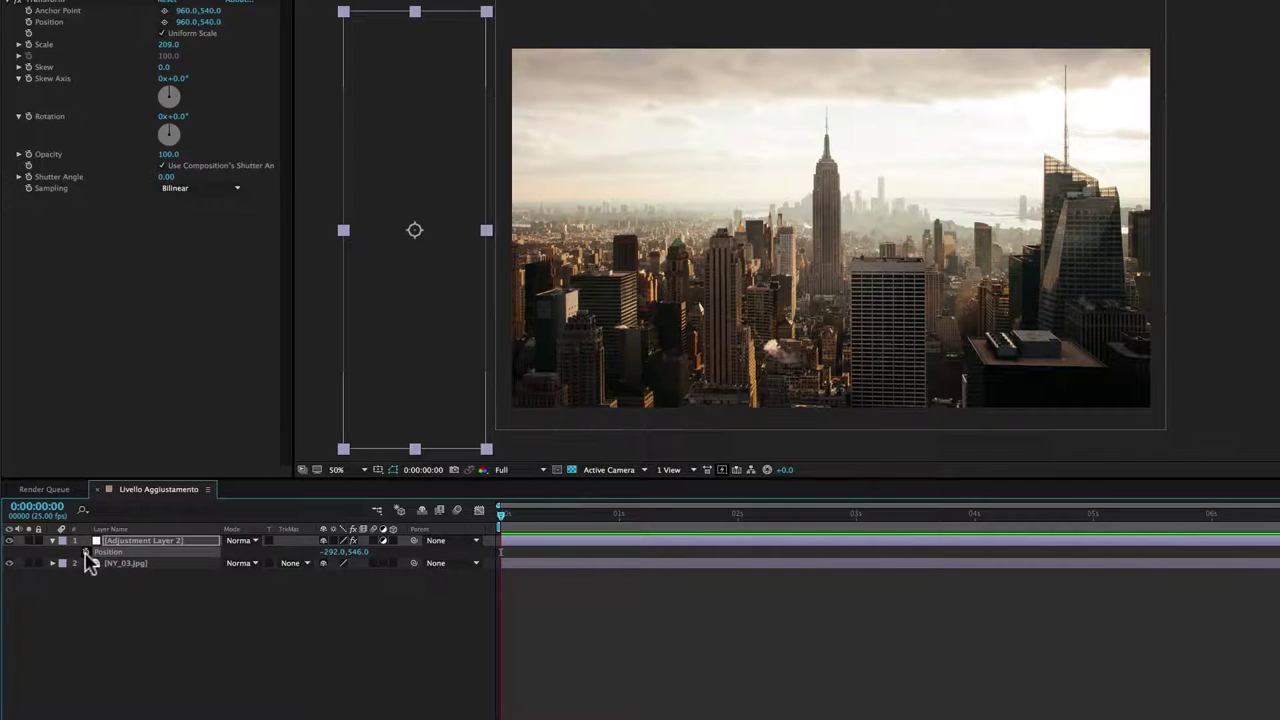
- Keyframe Position at 0 s, set X to 2159 at 2 s, and preview the sweep
left_click(86, 553)
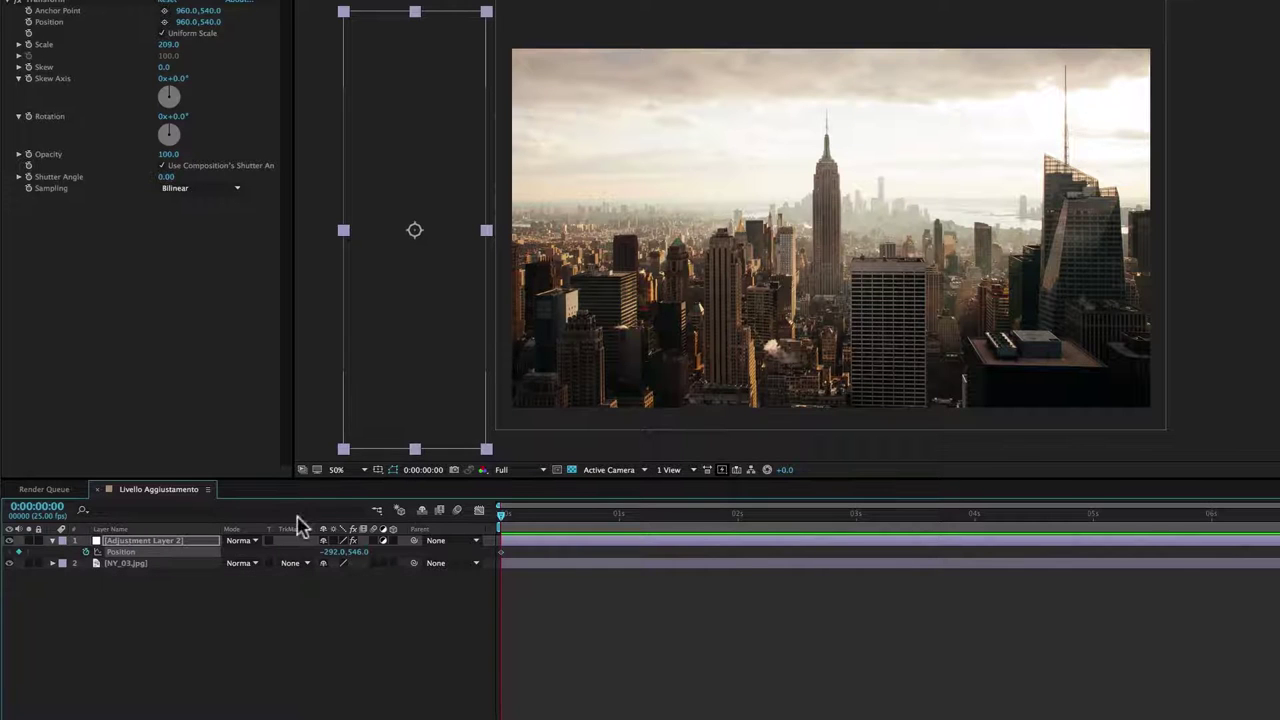
left_click_drag(622, 516, 738, 516)
left_click_drag(334, 552, 1151, 517)
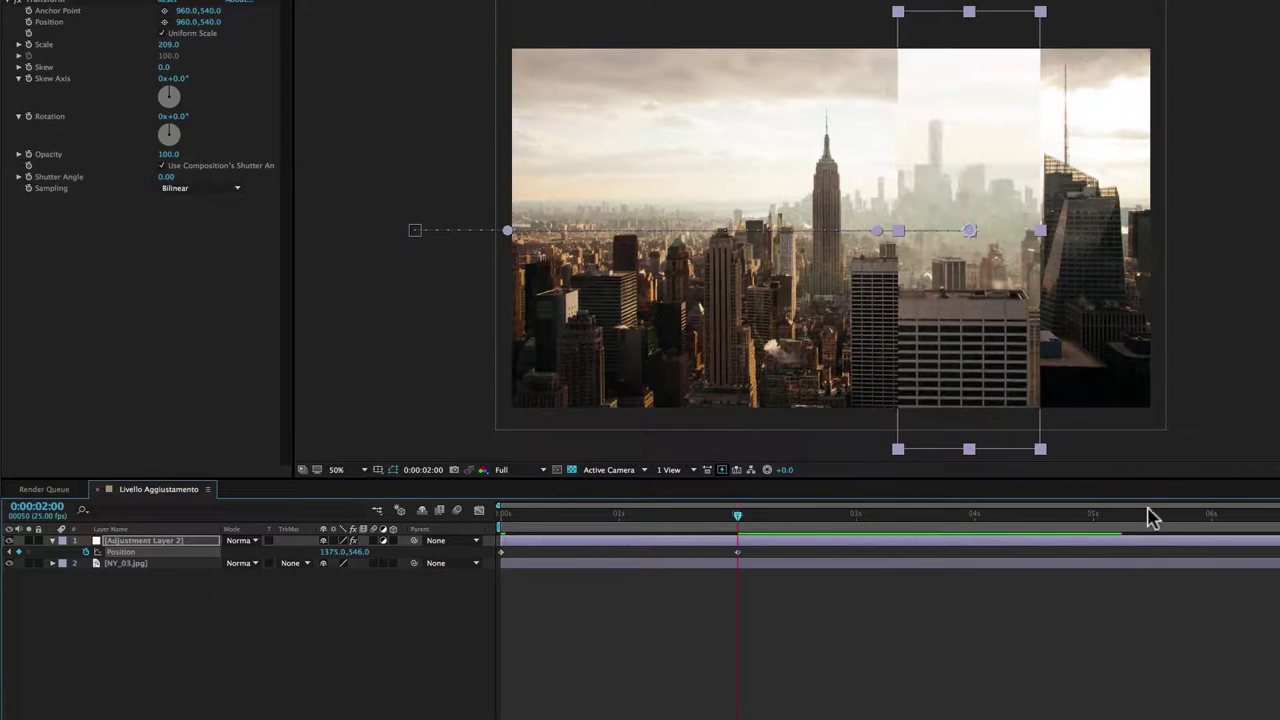
left_click_drag(360, 551, 775, 524)
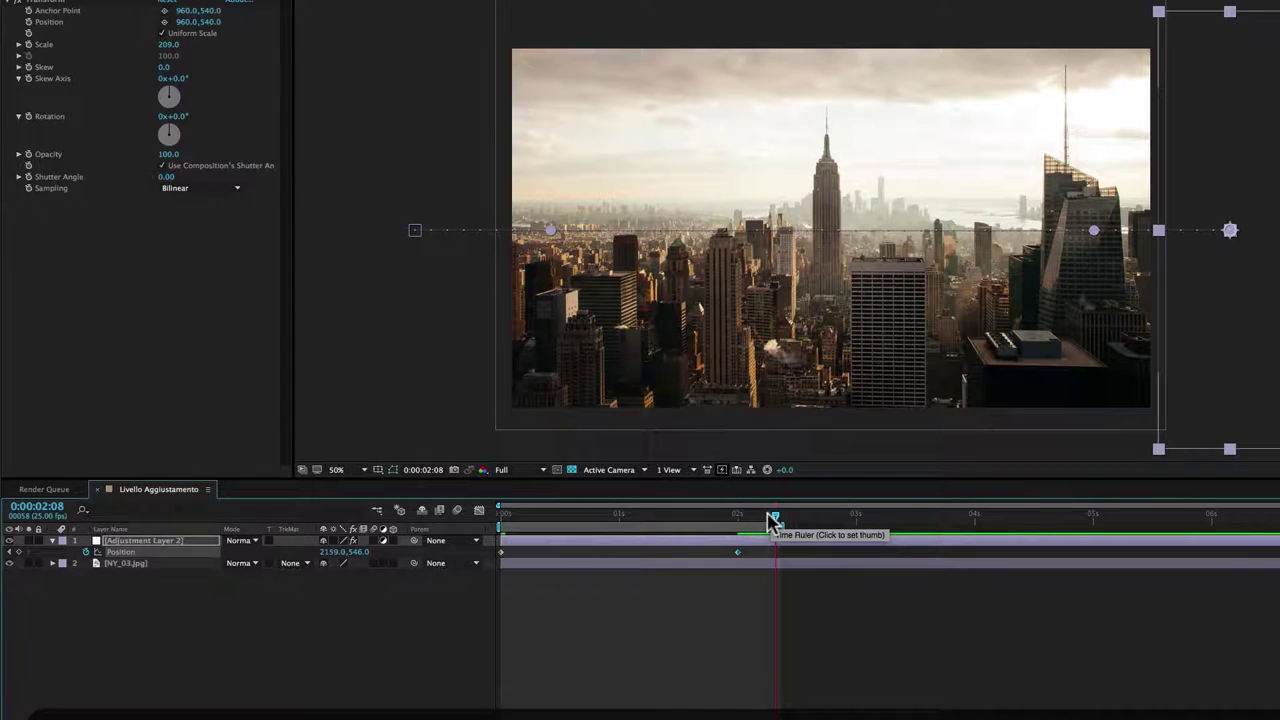
key("space")
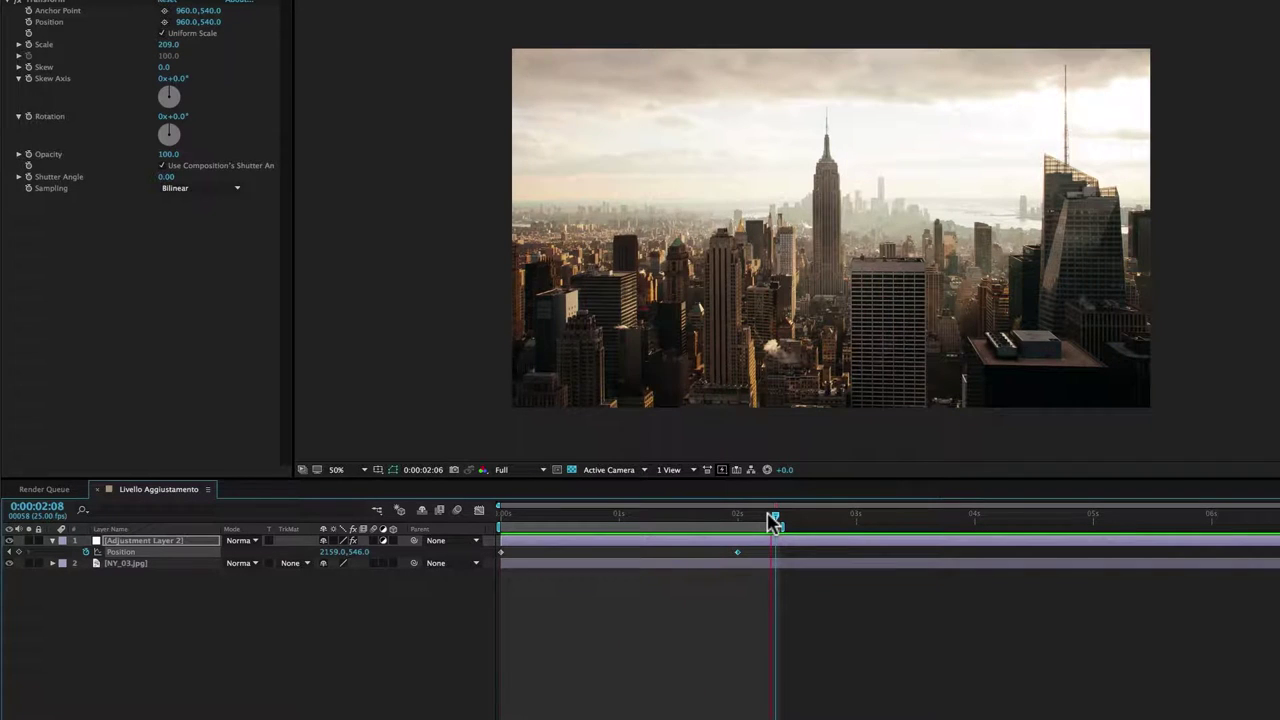
- Deselect the keyframes, select the NY_03.jpg photo layer, and rewind to the start
left_click_drag(690, 516, 636, 520)
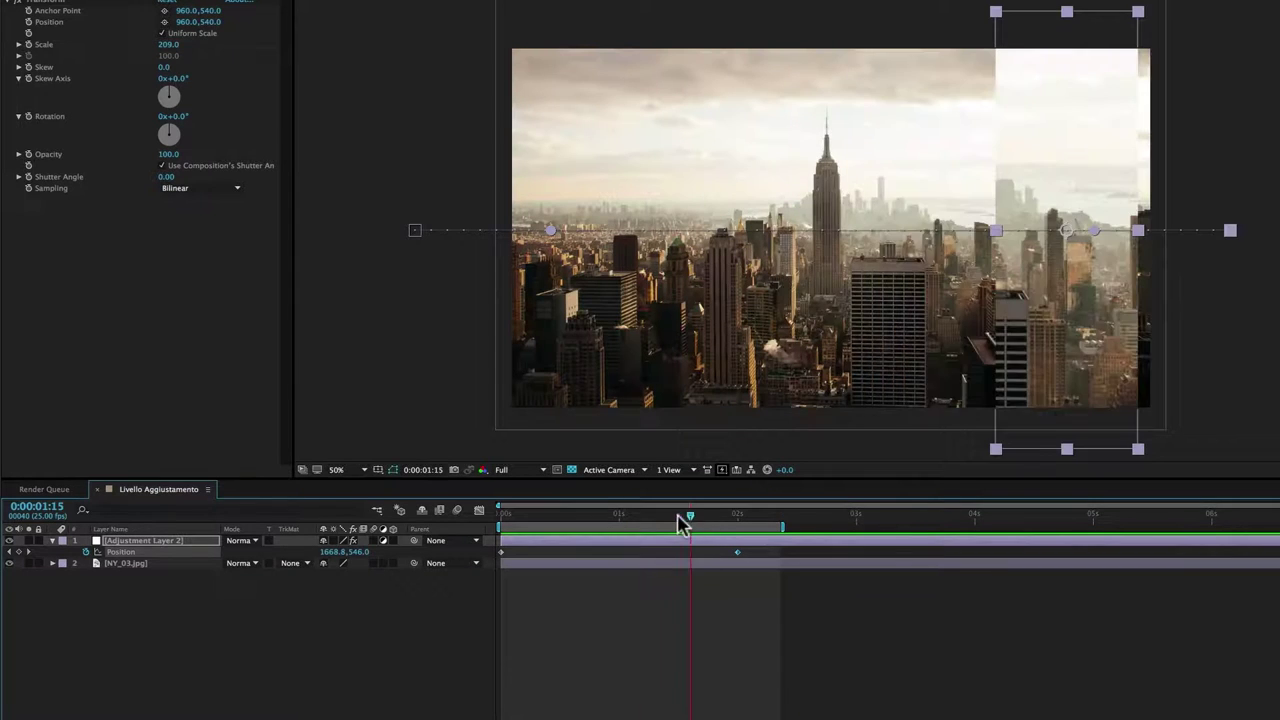
key("Return")
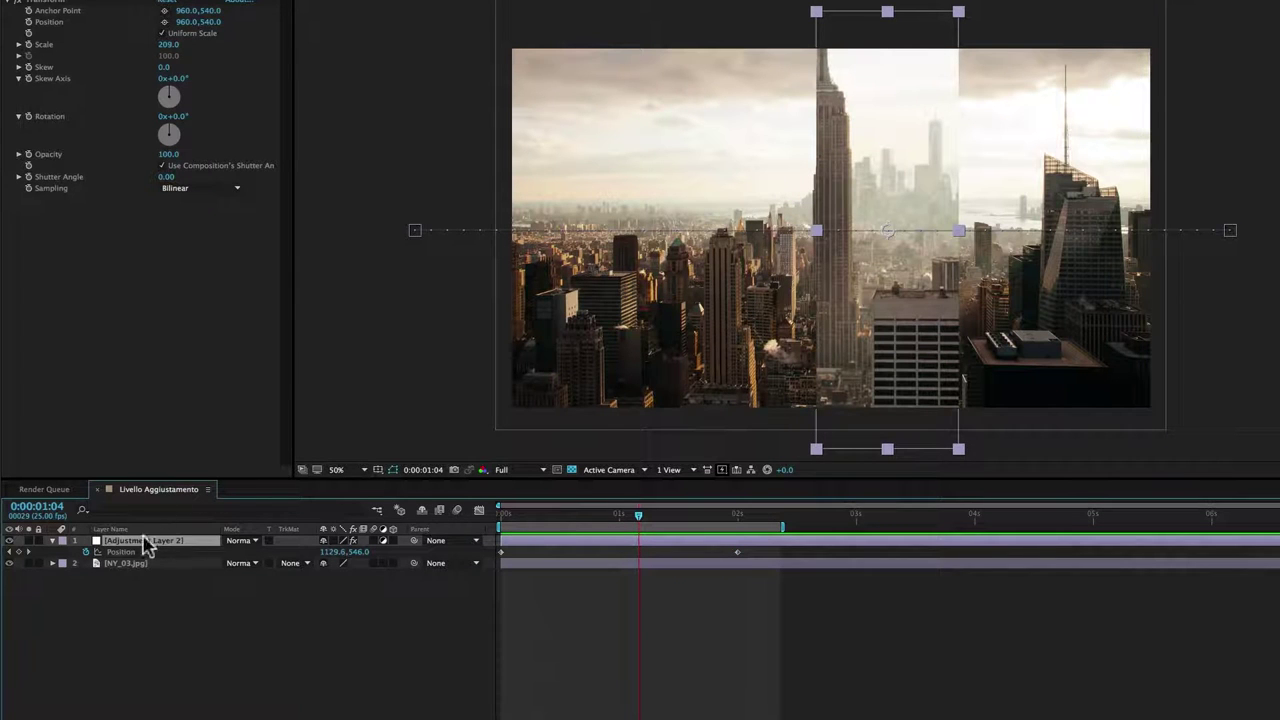
left_click(143, 566)
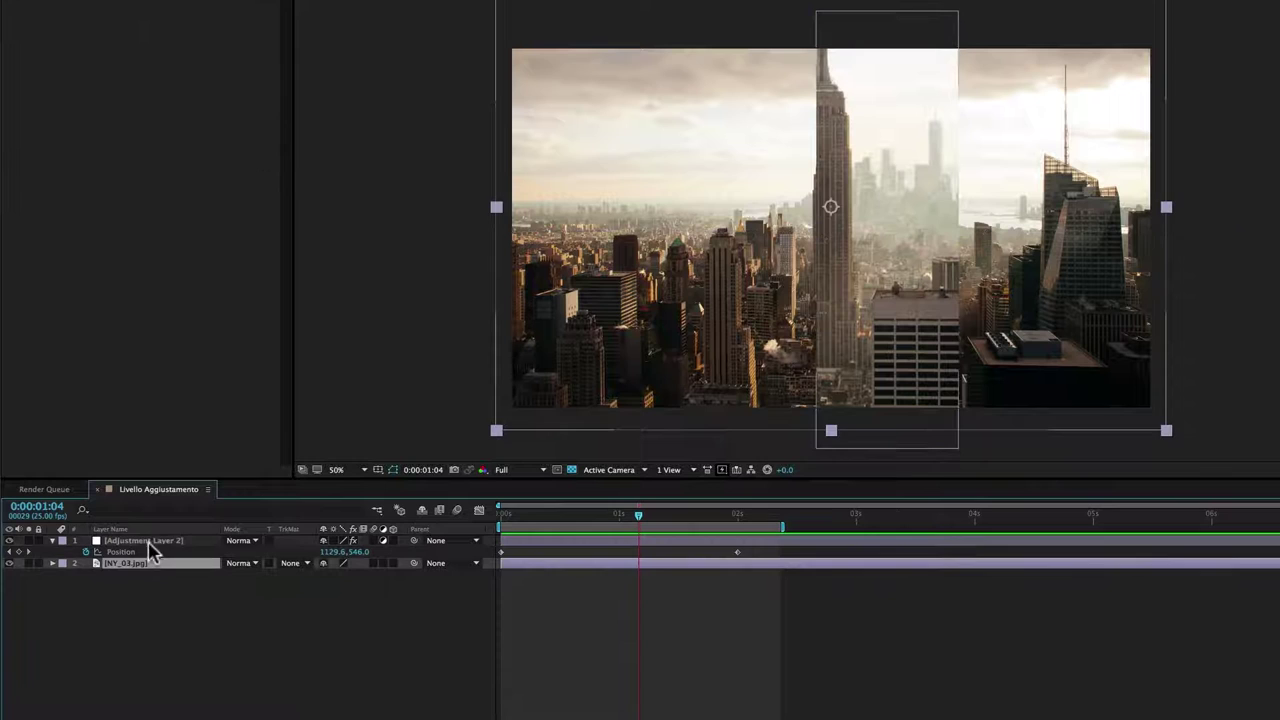
left_click(155, 541)
left_click(148, 563)
left_click(150, 542)
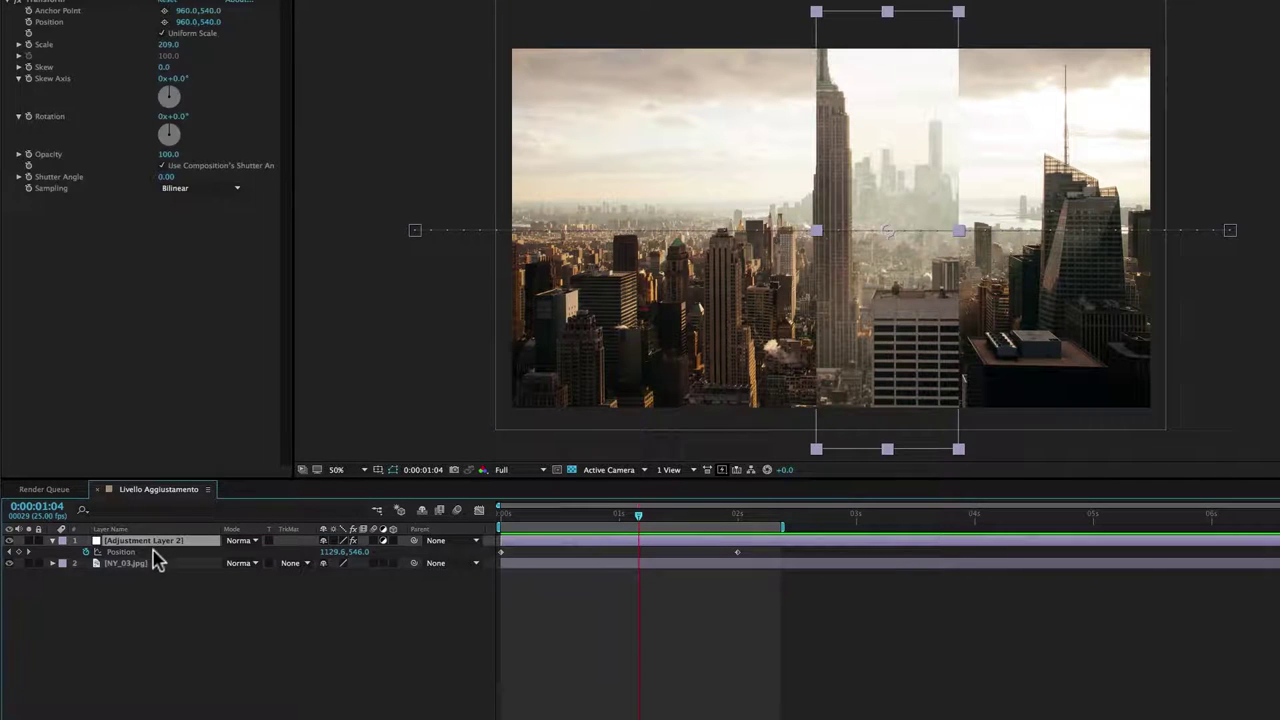
left_click(150, 565)
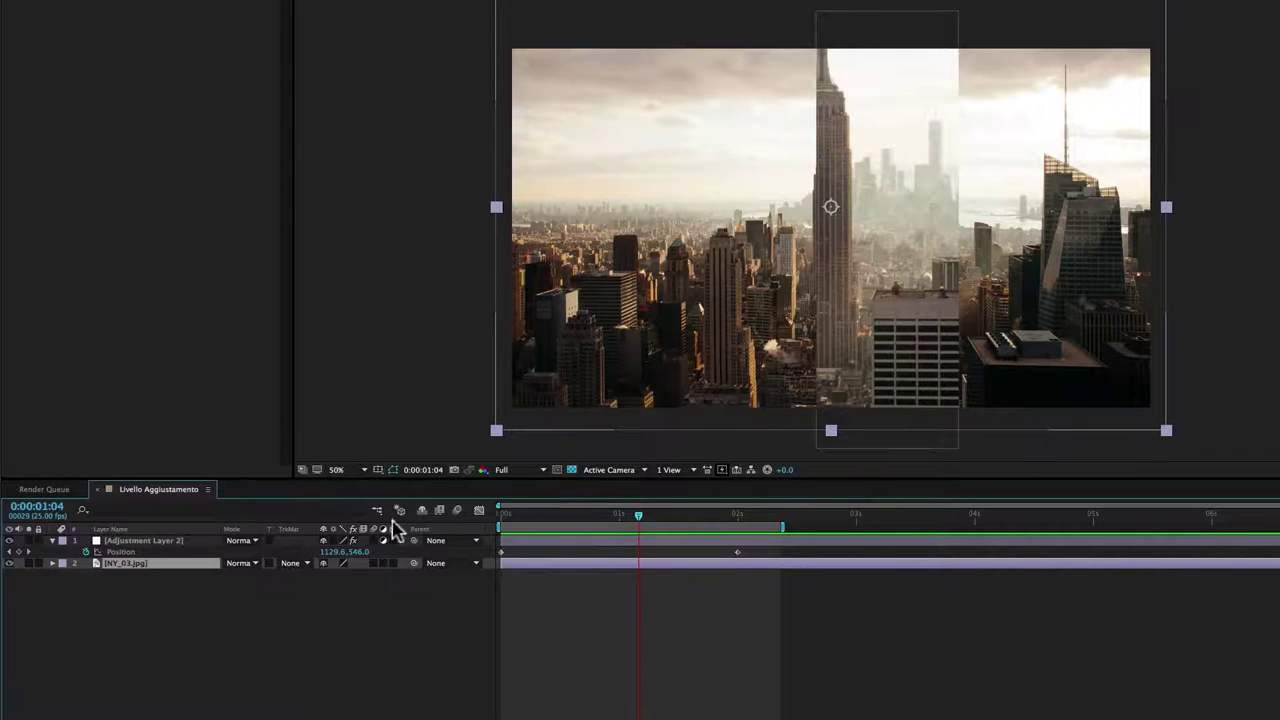
left_click_drag(636, 515, 497, 514)
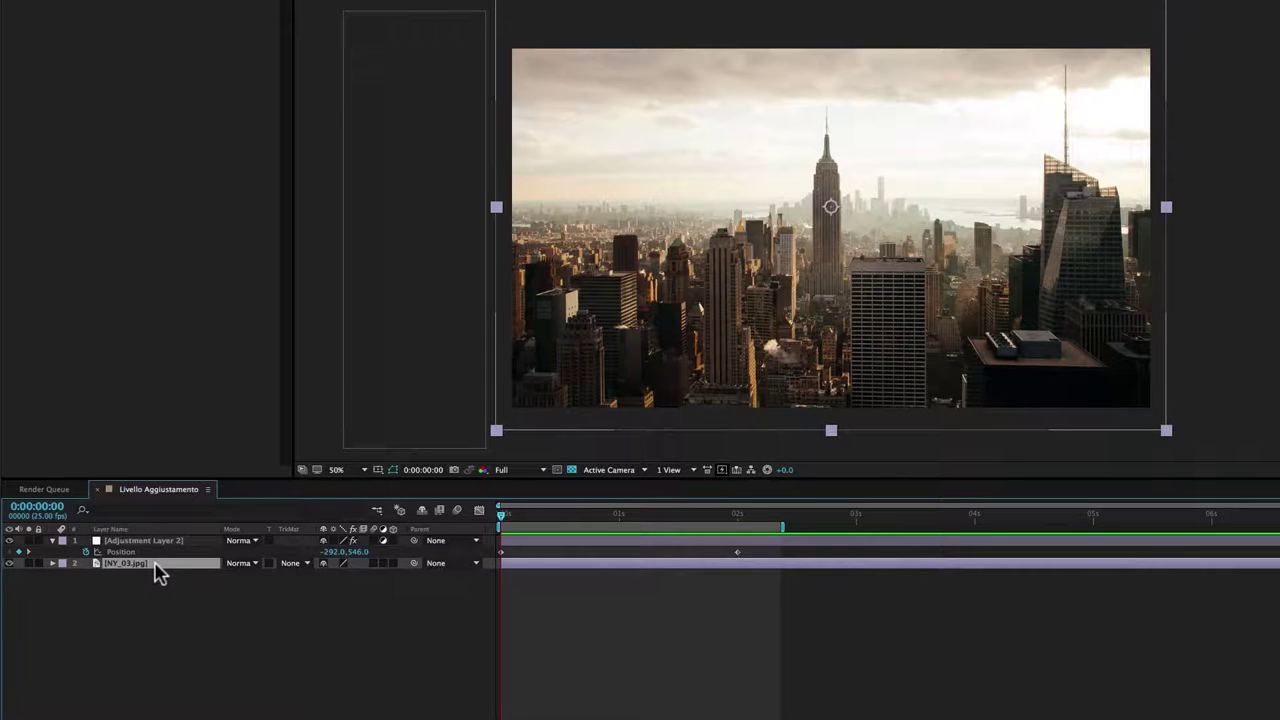
- Animate NY_03.jpg Scale from 35.9% at 0 s to 44.9% at 4 s, then preview
key("s")
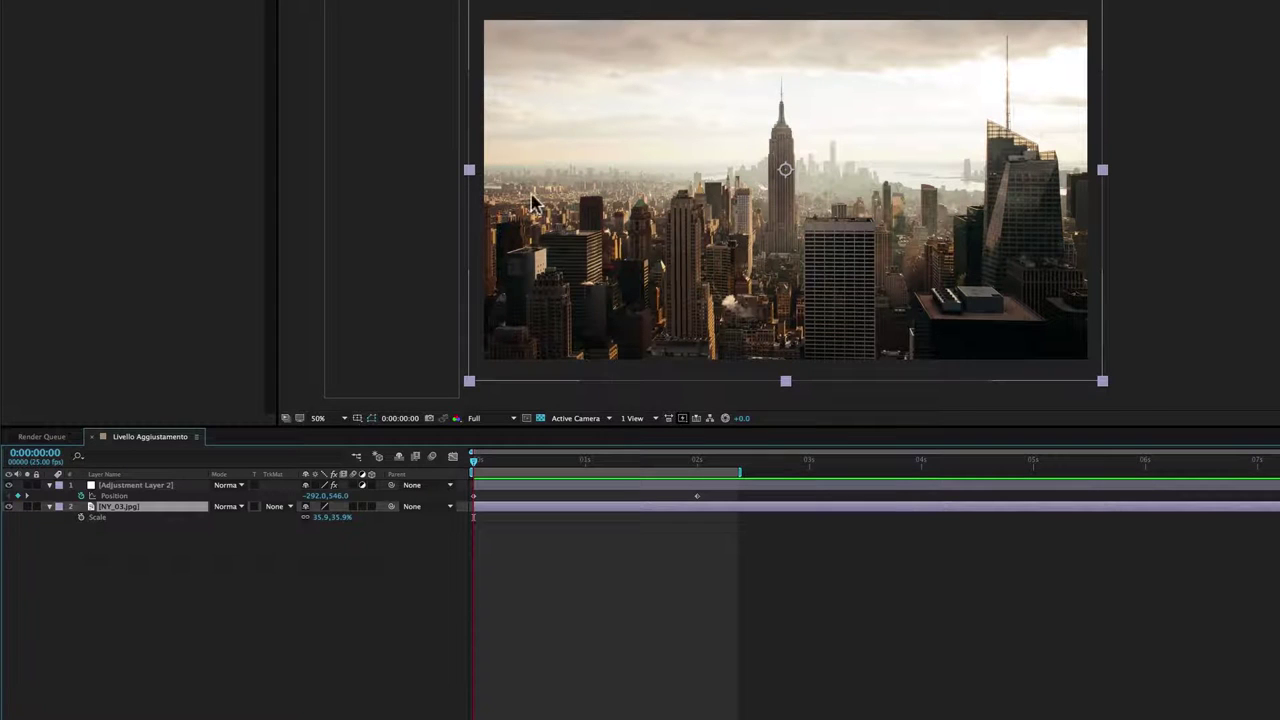
left_click(81, 517)
left_click_drag(733, 471, 932, 471)
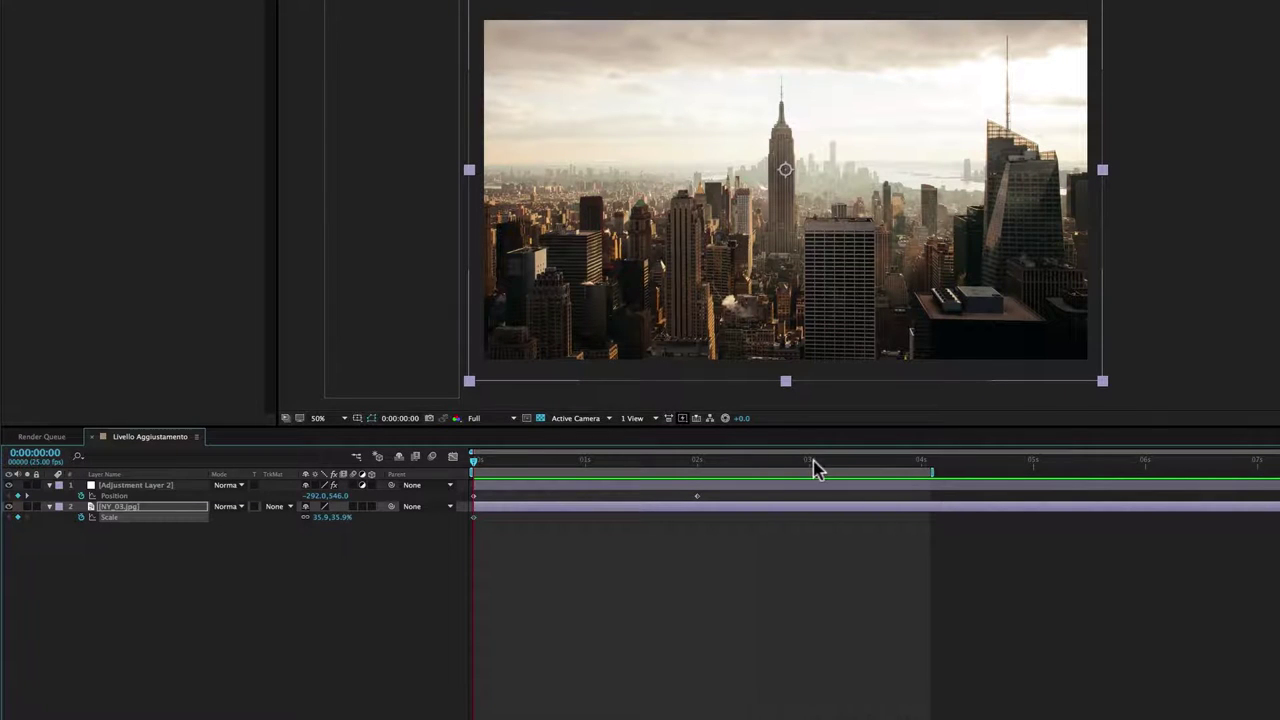
left_click(921, 463)
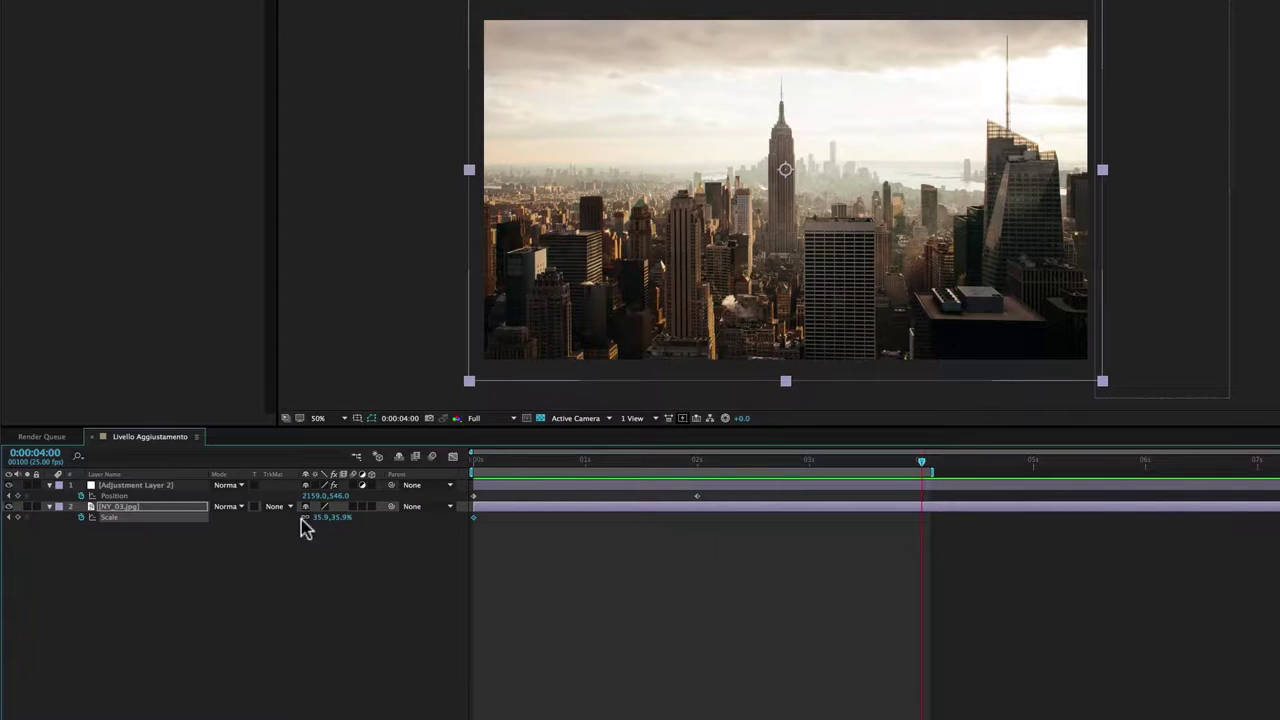
left_click_drag(318, 517, 319, 518)
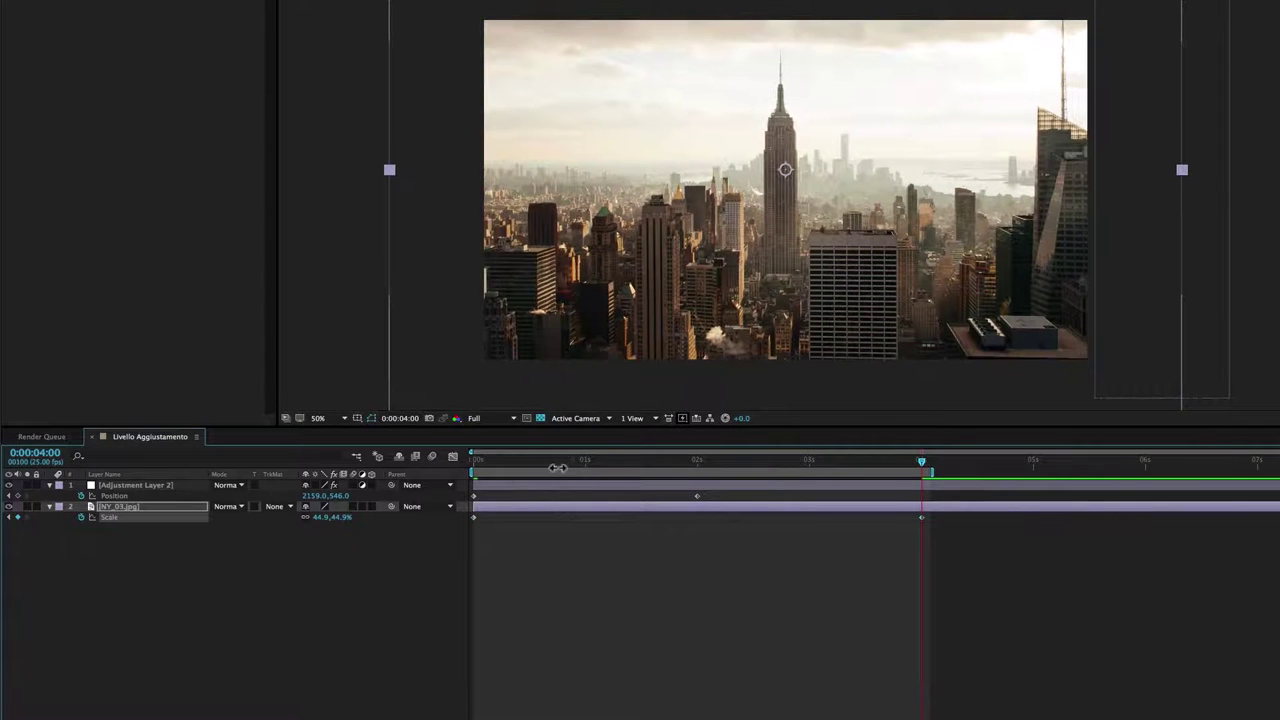
key("space")
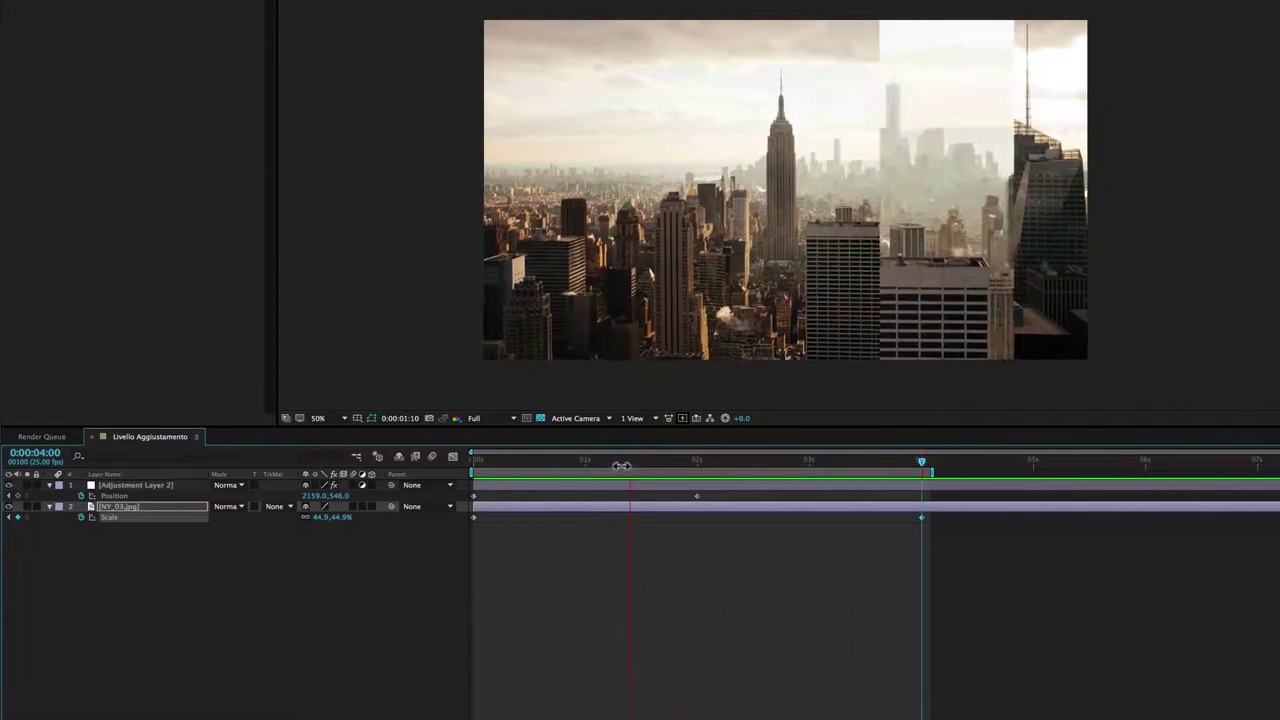
- Stop the preview near 1 second and select Adjustment Layer 2
left_click(621, 462)
left_click_drag(621, 462, 616, 462)
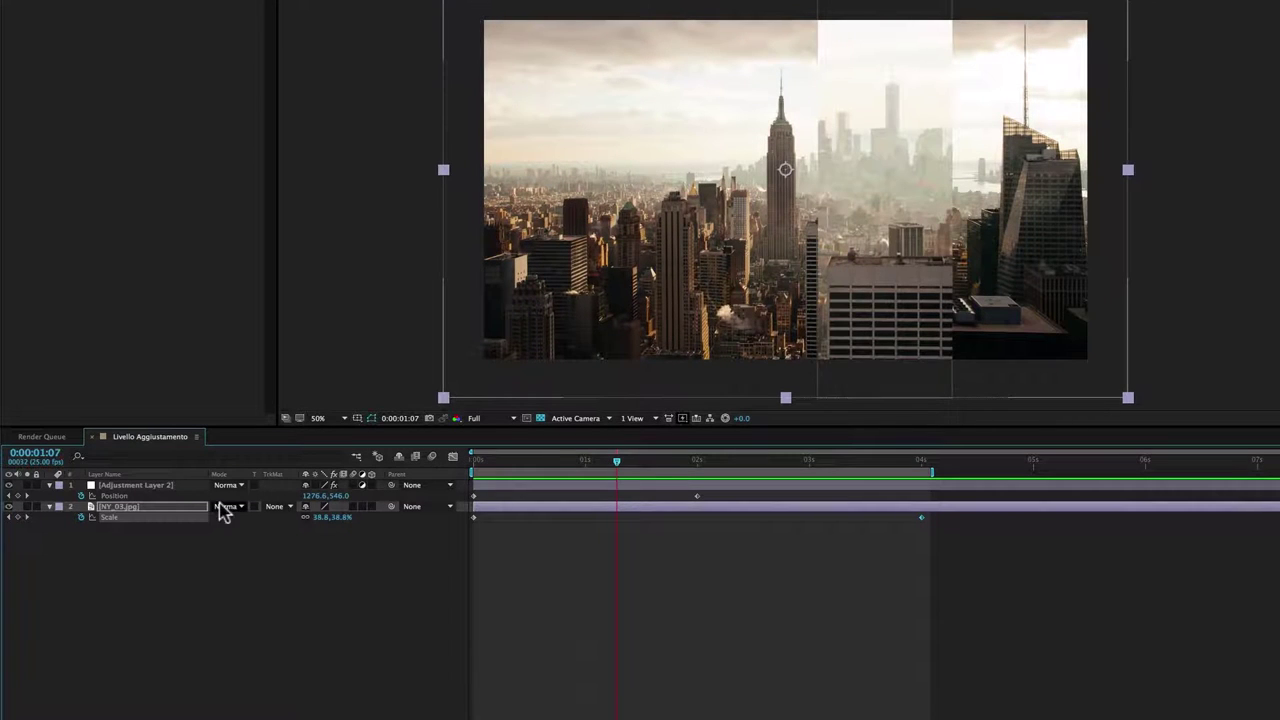
left_click(165, 487)
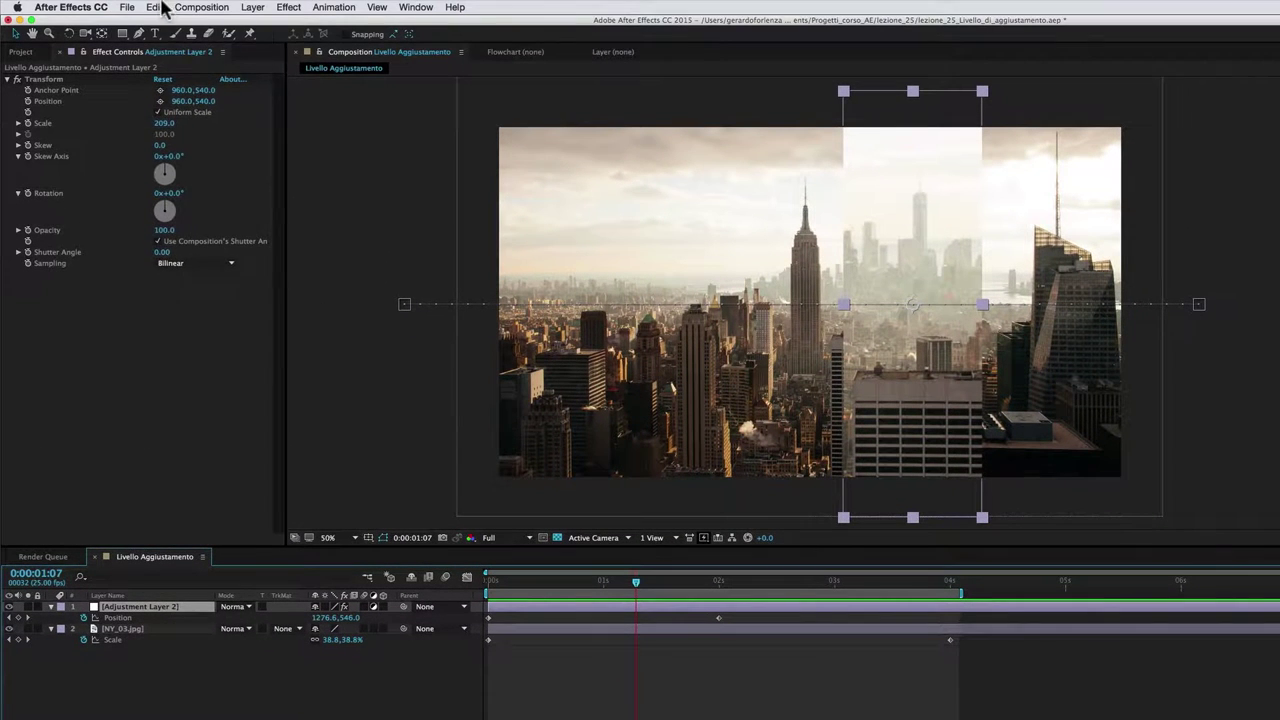
left_click(163, 8)
left_click(186, 164)
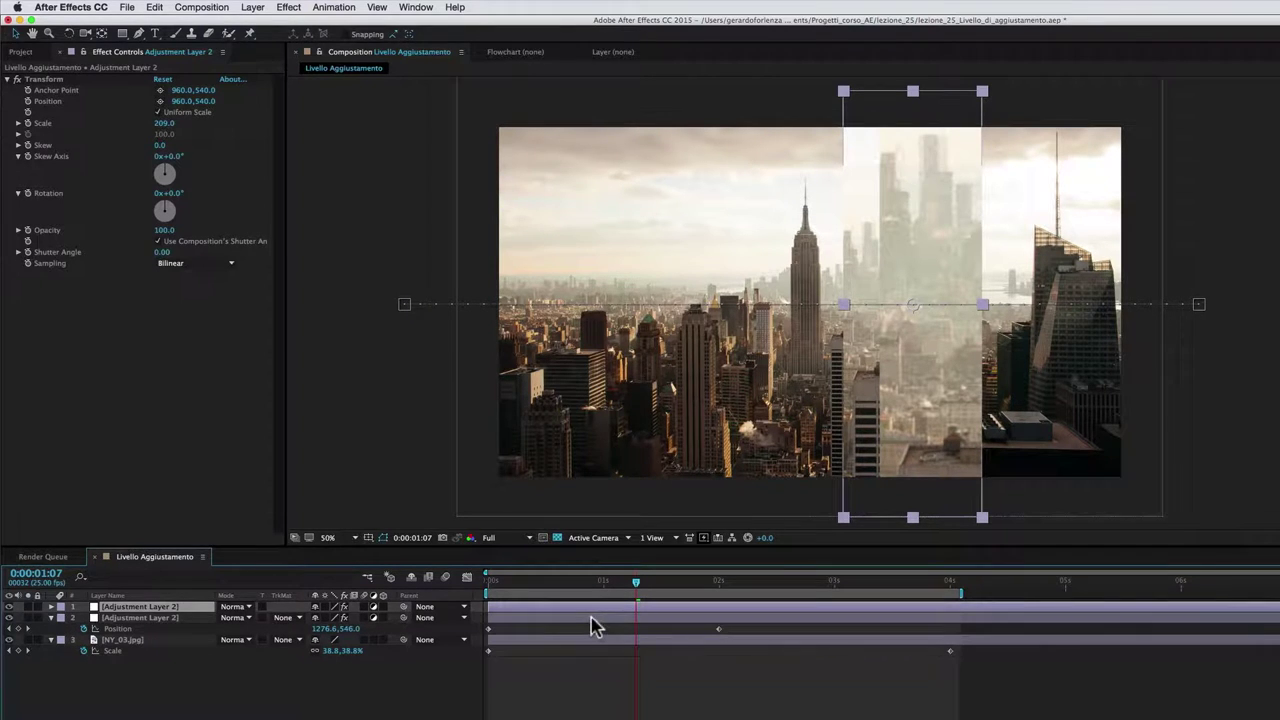
left_click(593, 617)
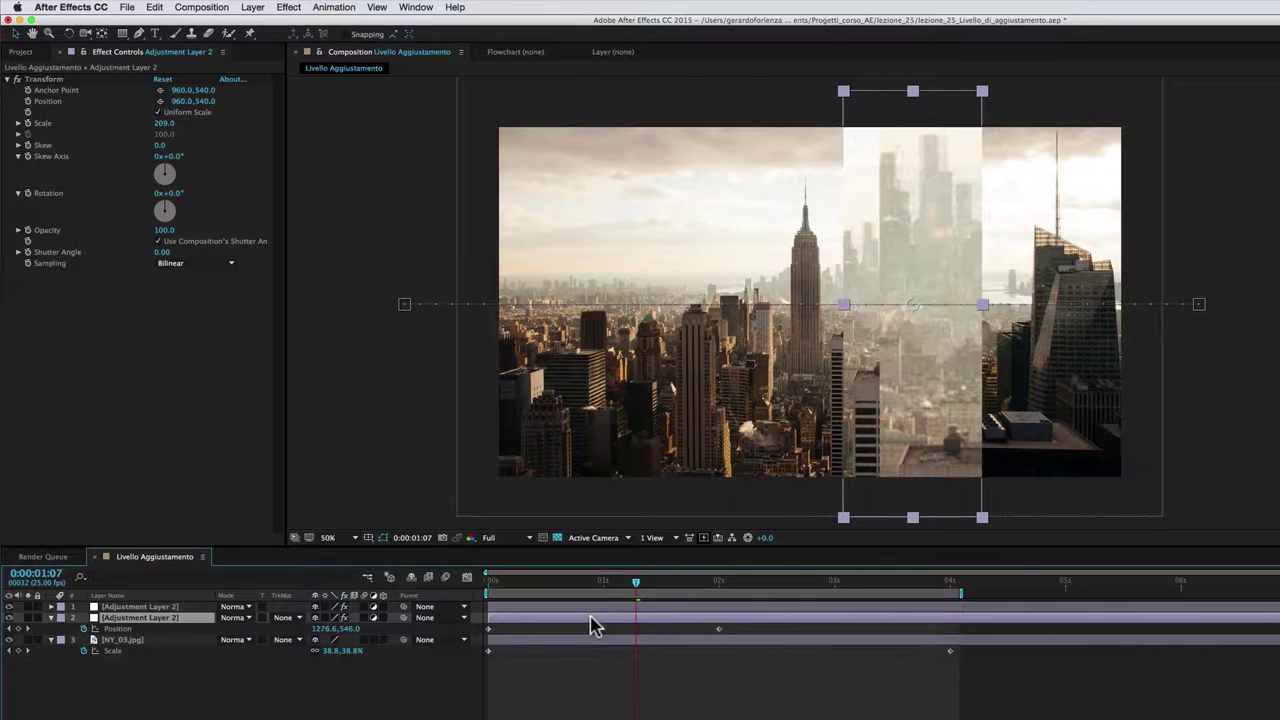
left_click(597, 607)
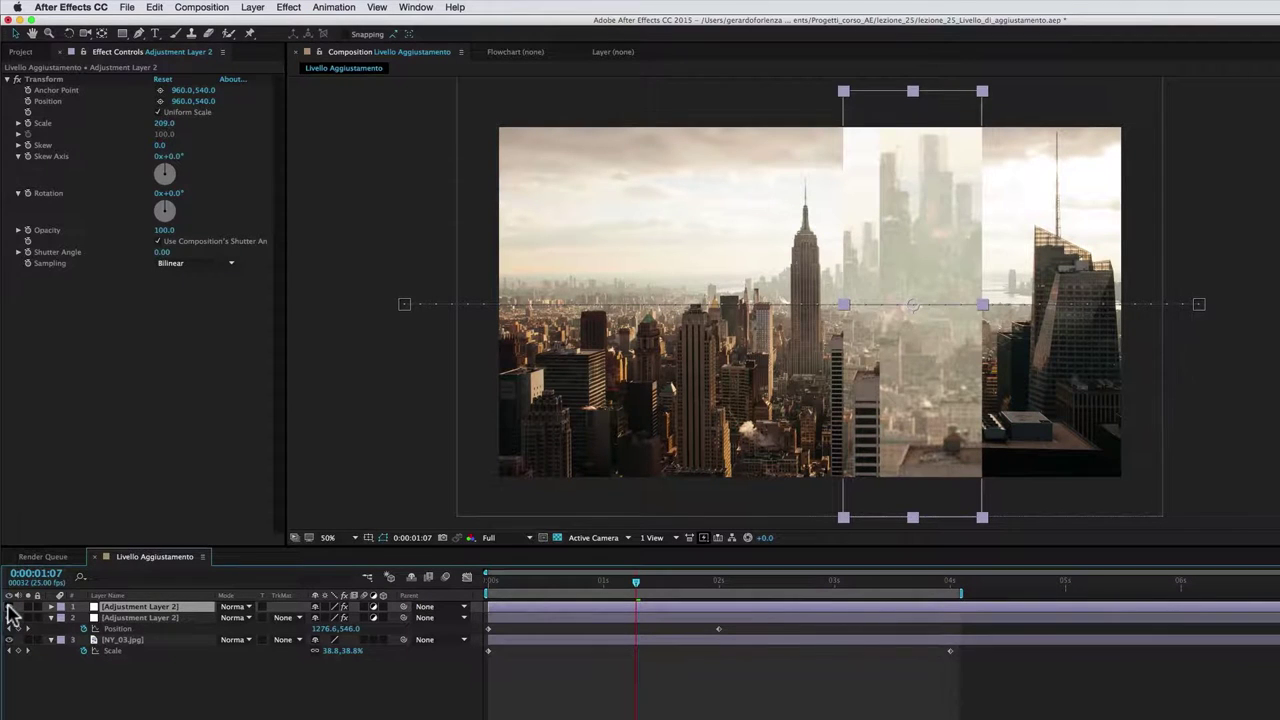
left_click(9, 607)
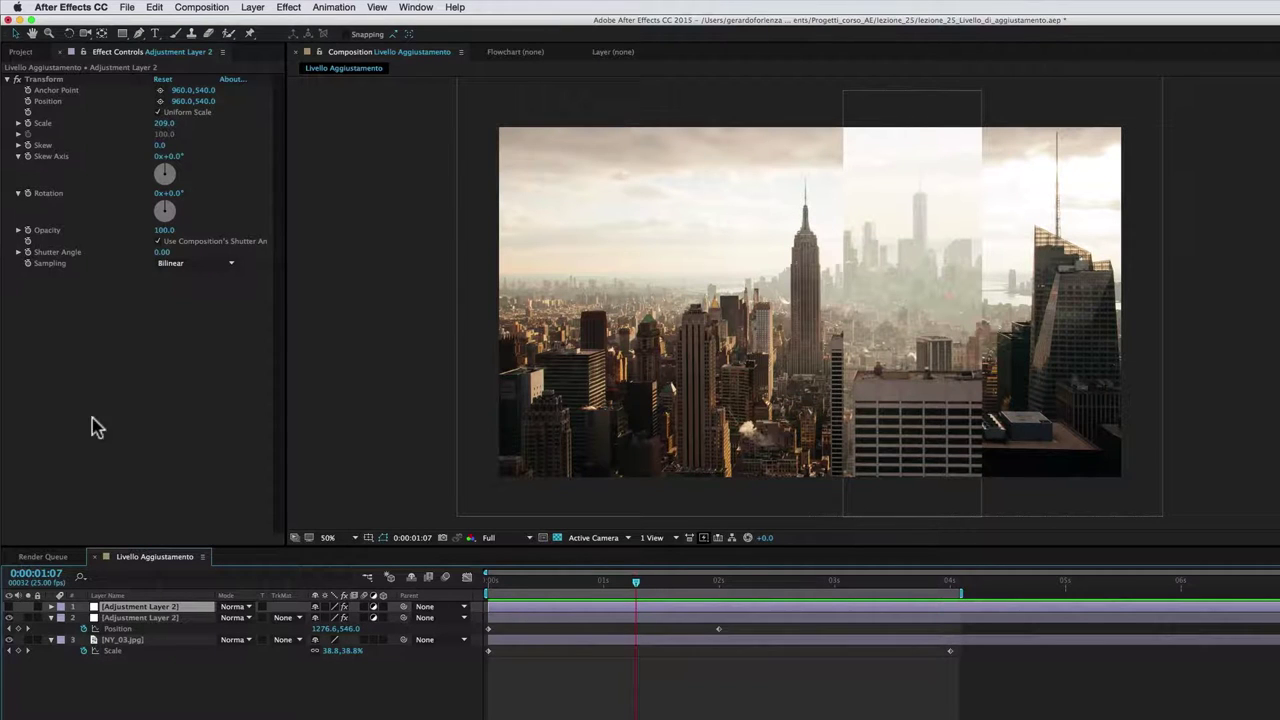
left_click(9, 607)
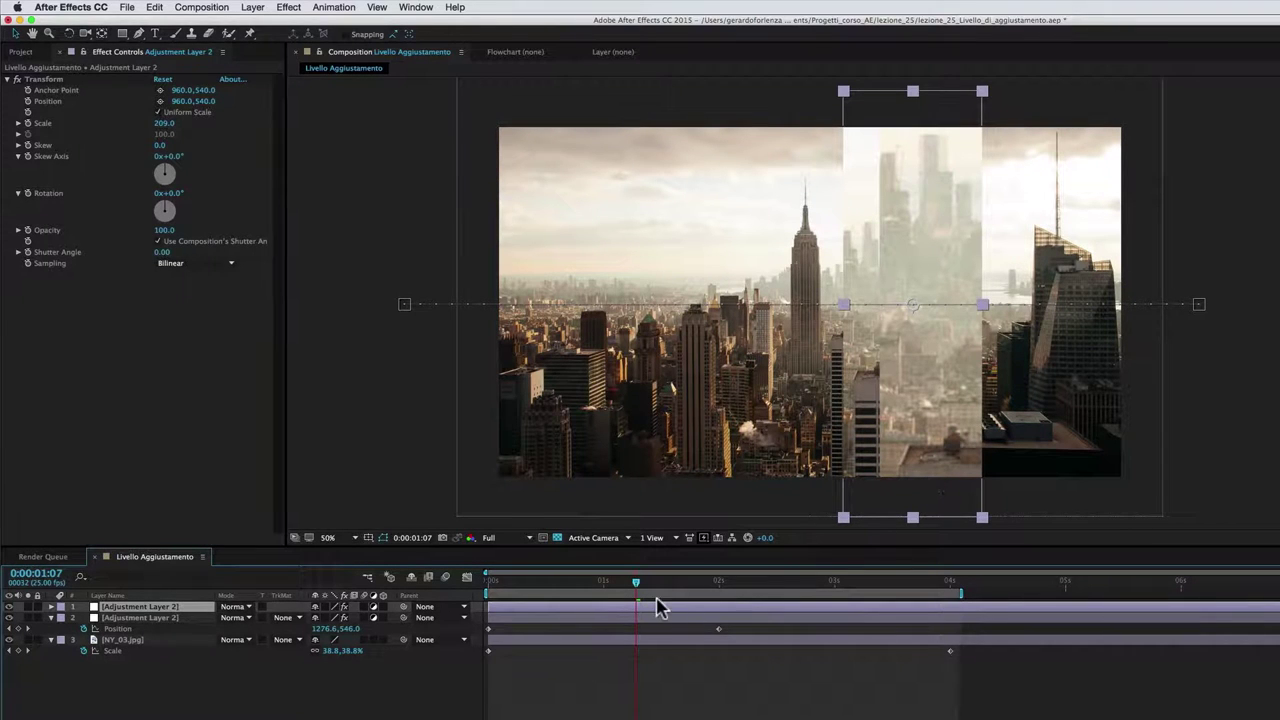
left_click_drag(647, 593, 624, 598)
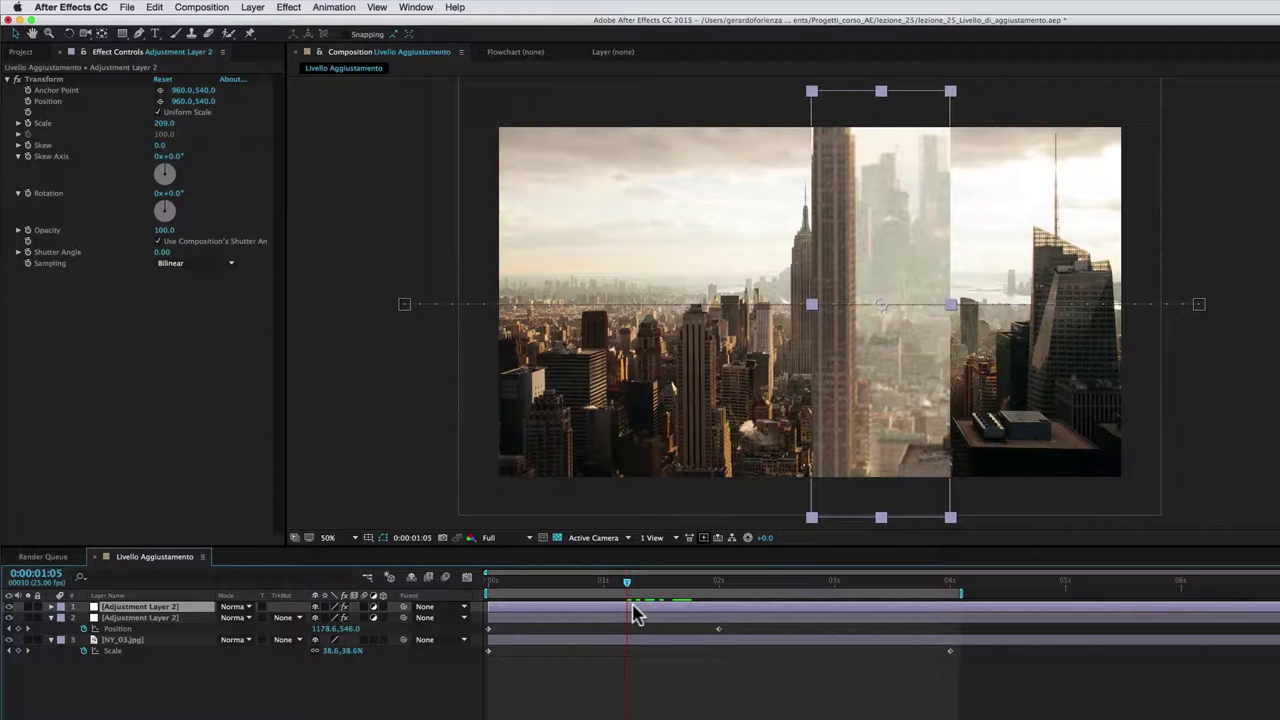
- Shift the top layer's two Position keyframes later so the first sits at 0:00:00:12
key("p")
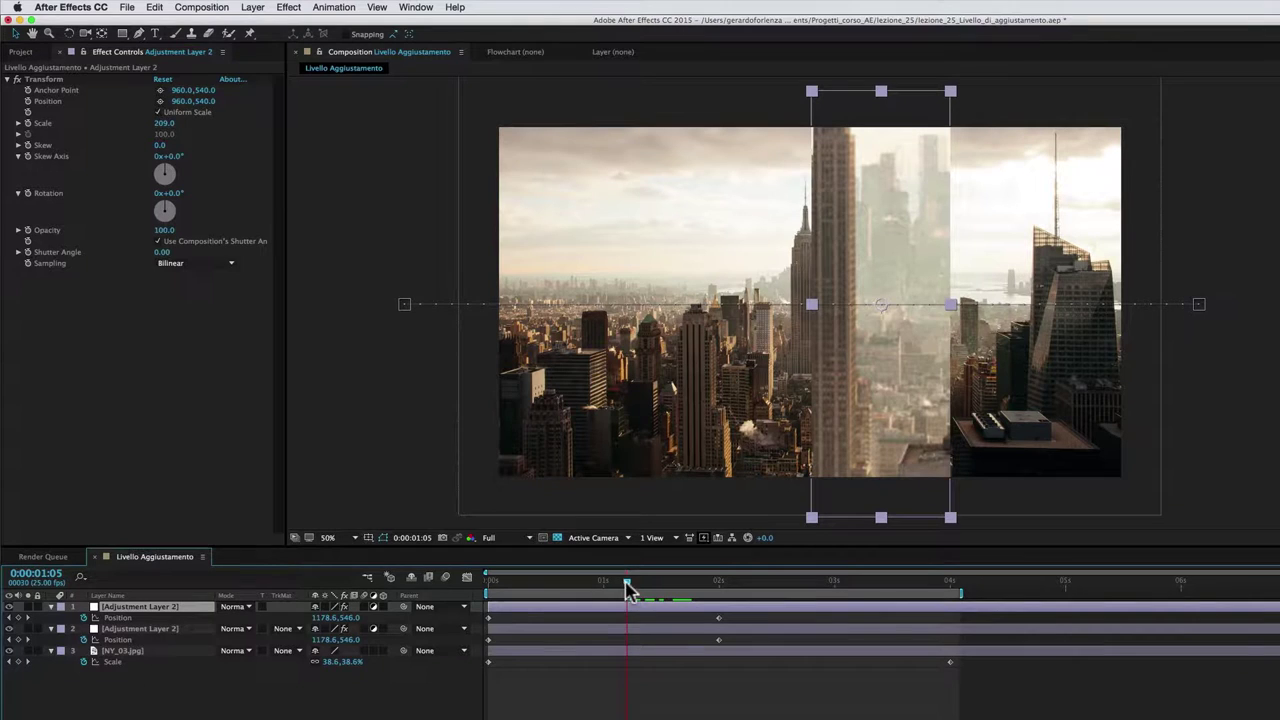
left_click(488, 617)
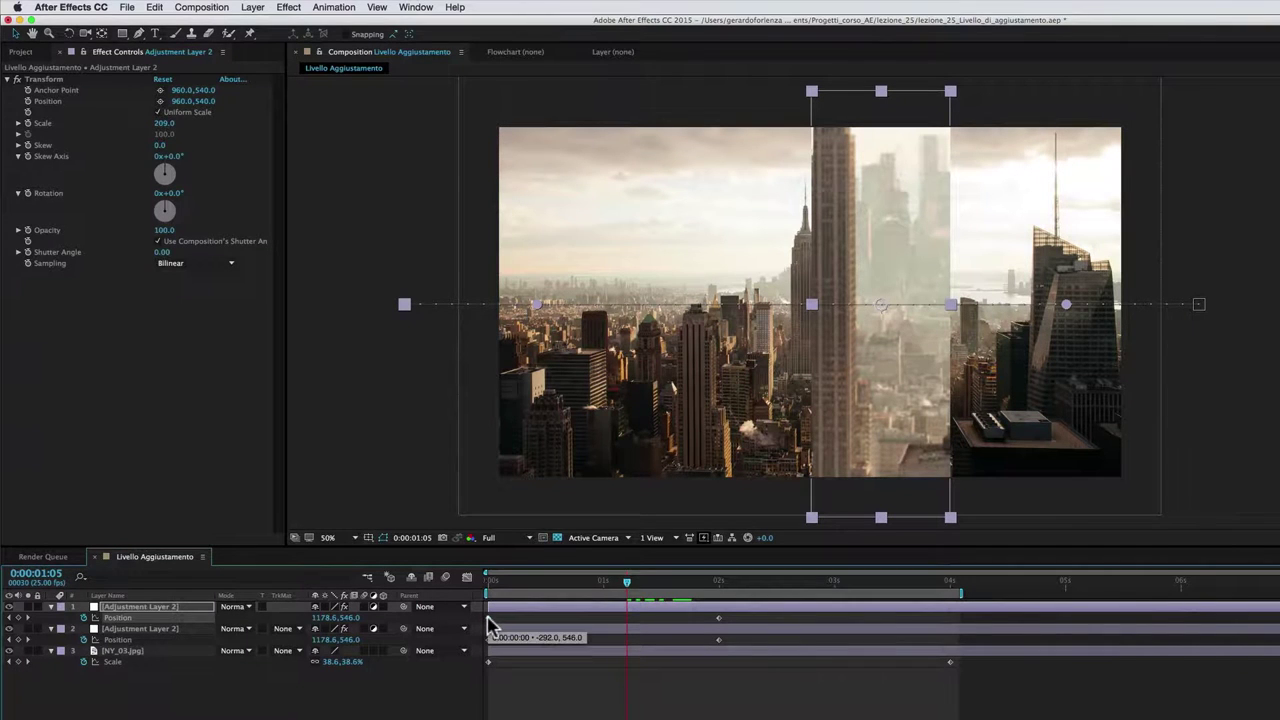
left_click(718, 617)
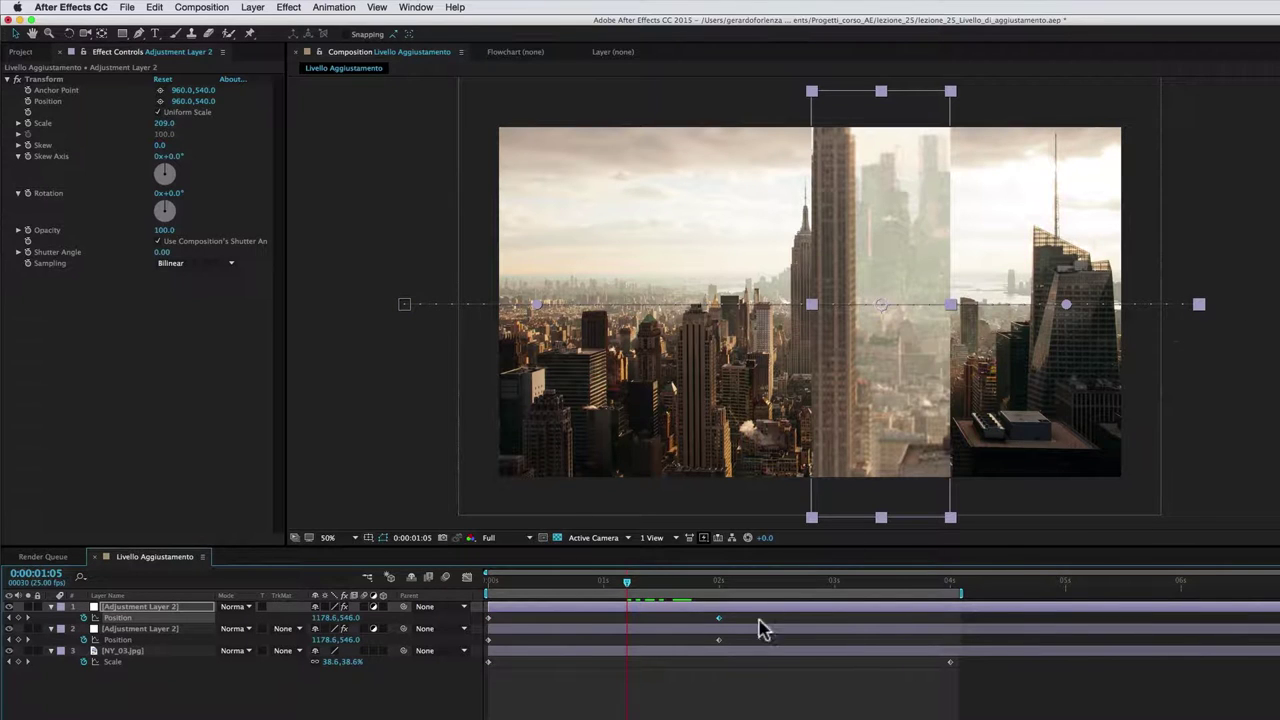
left_click_drag(718, 618, 543, 617)
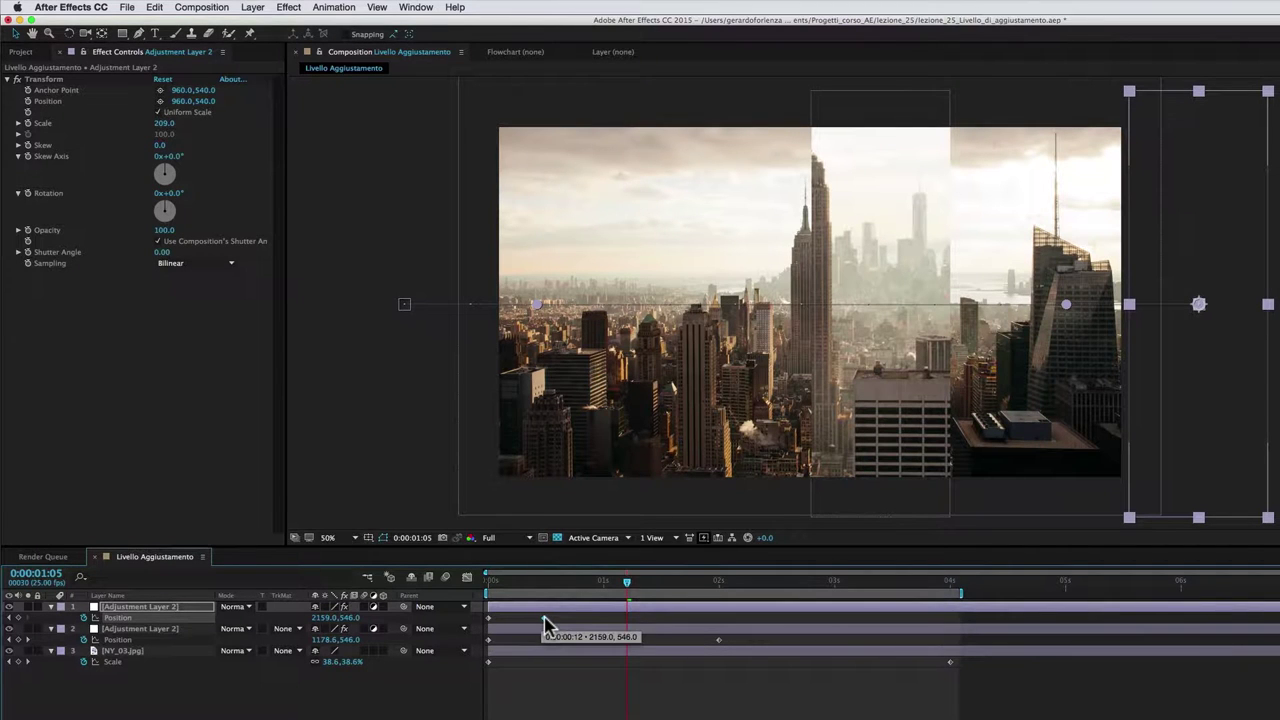
left_click(543, 582)
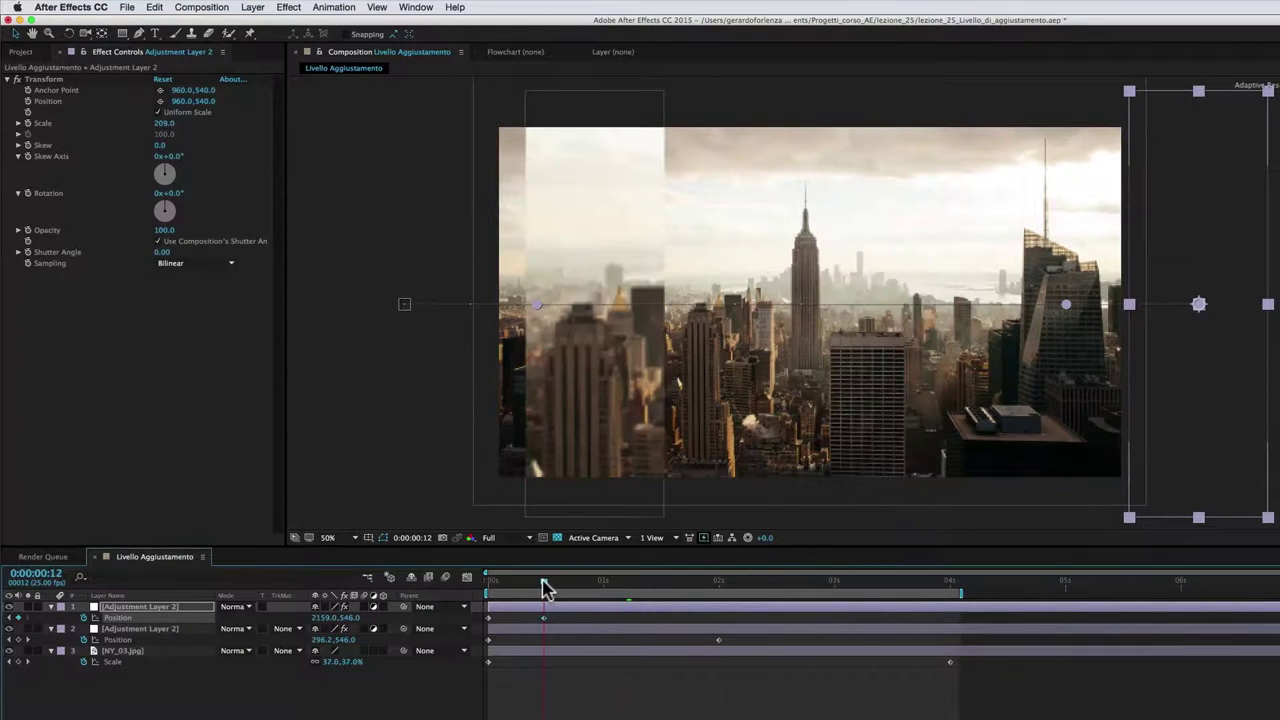
left_click(488, 627)
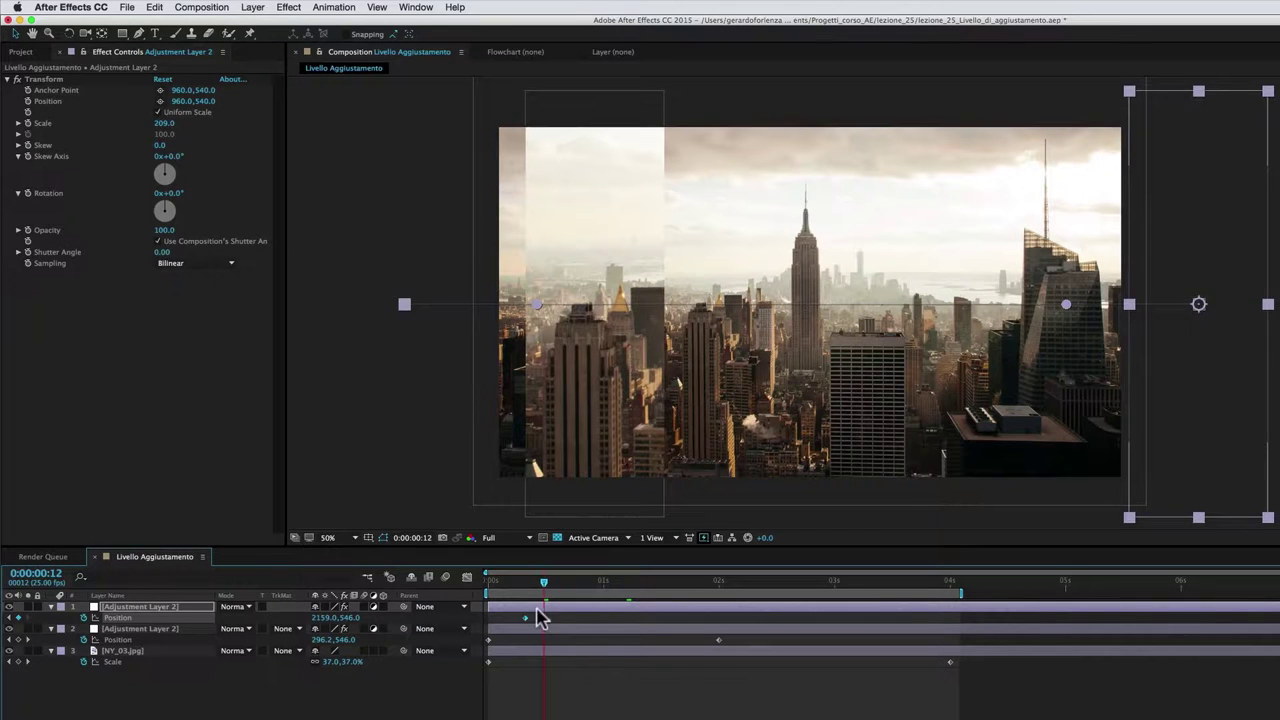
left_click_drag(759, 616, 788, 618)
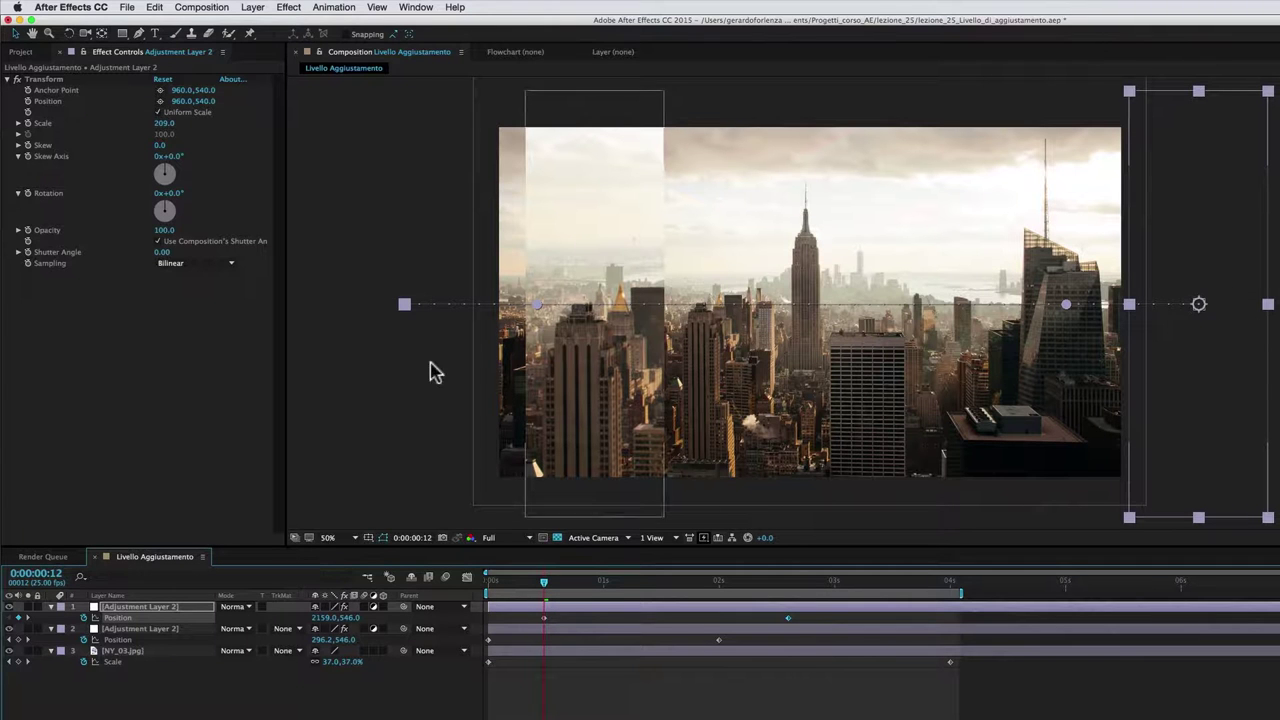
mouse_move(545, 590)
left_mouse_down()
mouse_move(527, 588)
mouse_move(622, 588)
left_mouse_up()
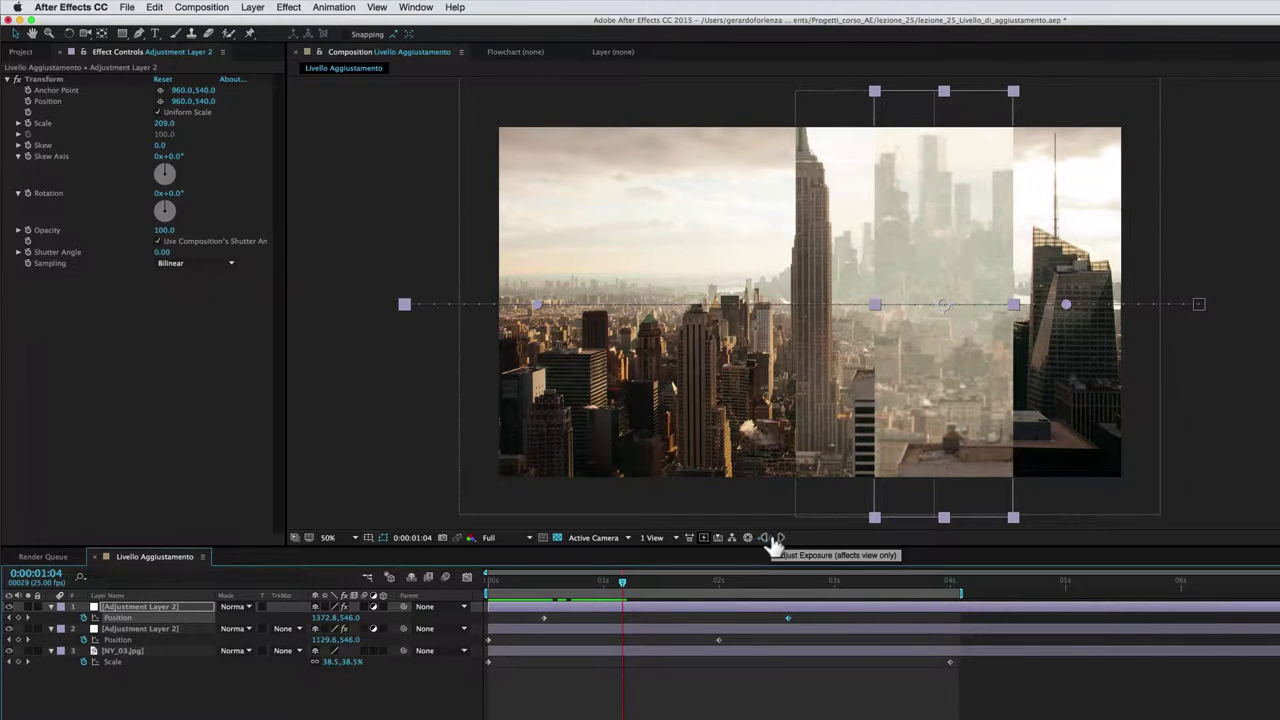
- Widen the top band, set its Transform Scale to 208, and move to 0:00:01:23
key("space")
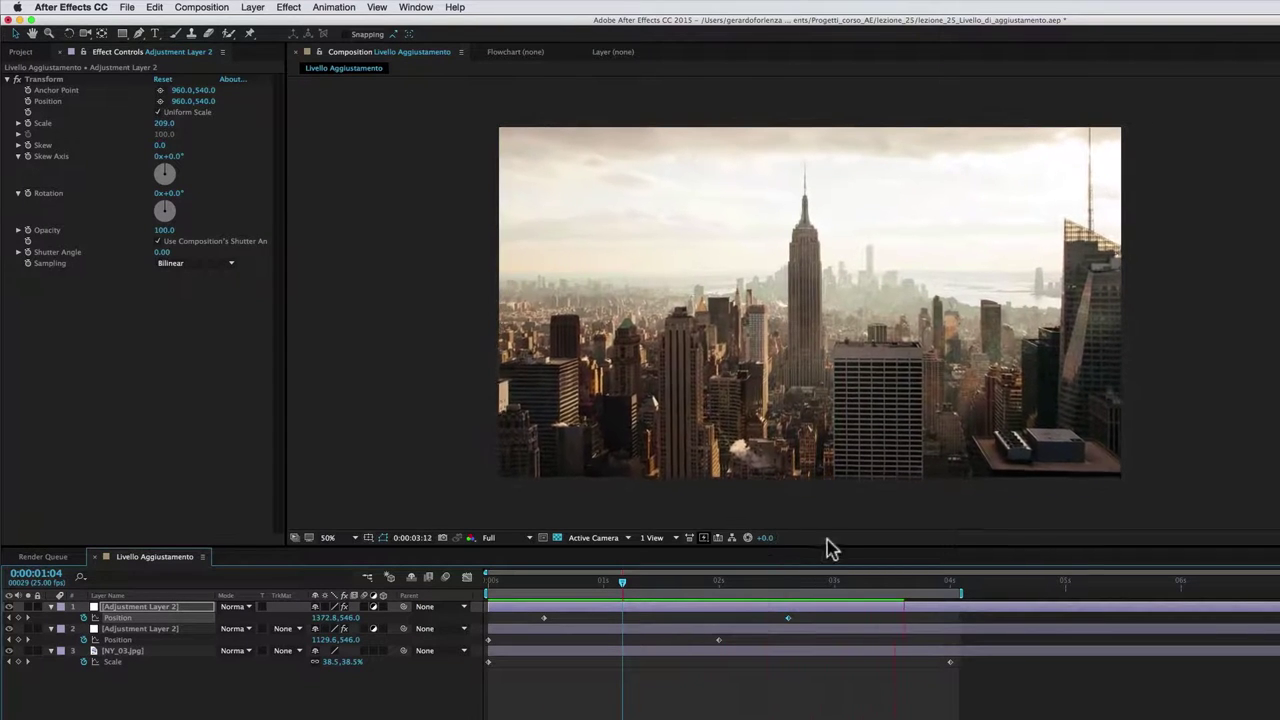
left_click_drag(714, 583, 697, 583)
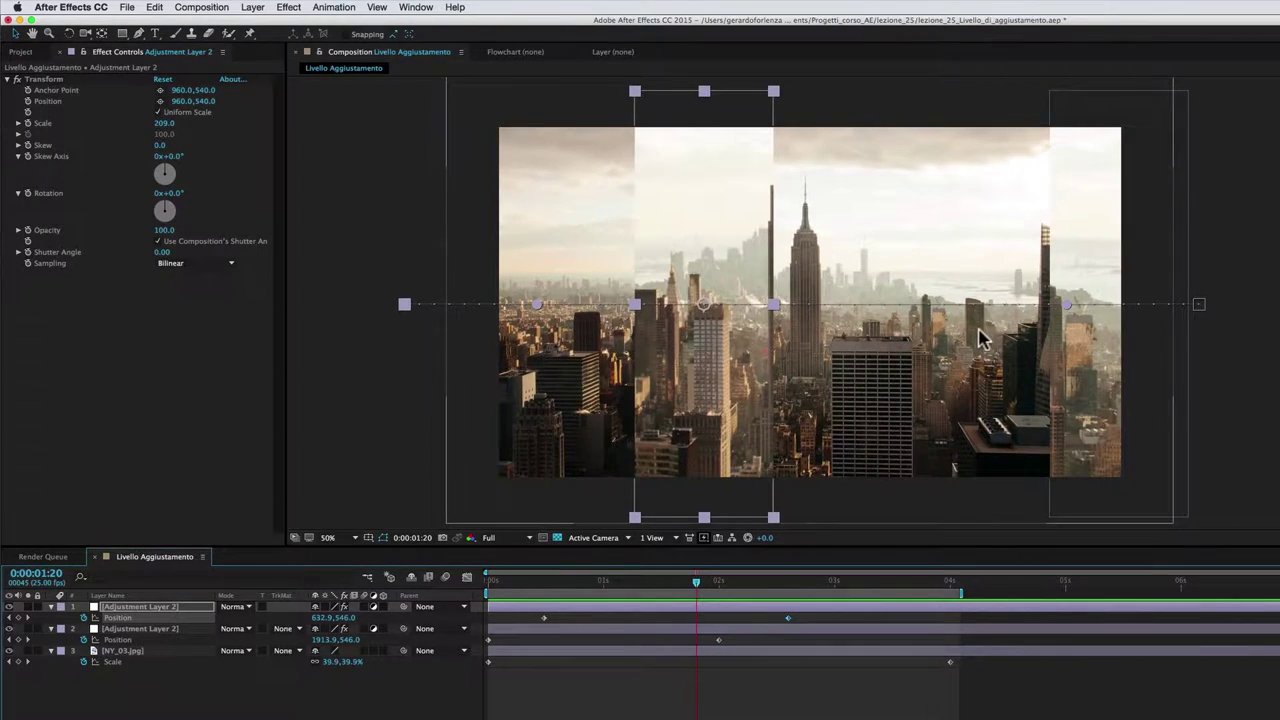
left_click_drag(773, 304, 820, 307)
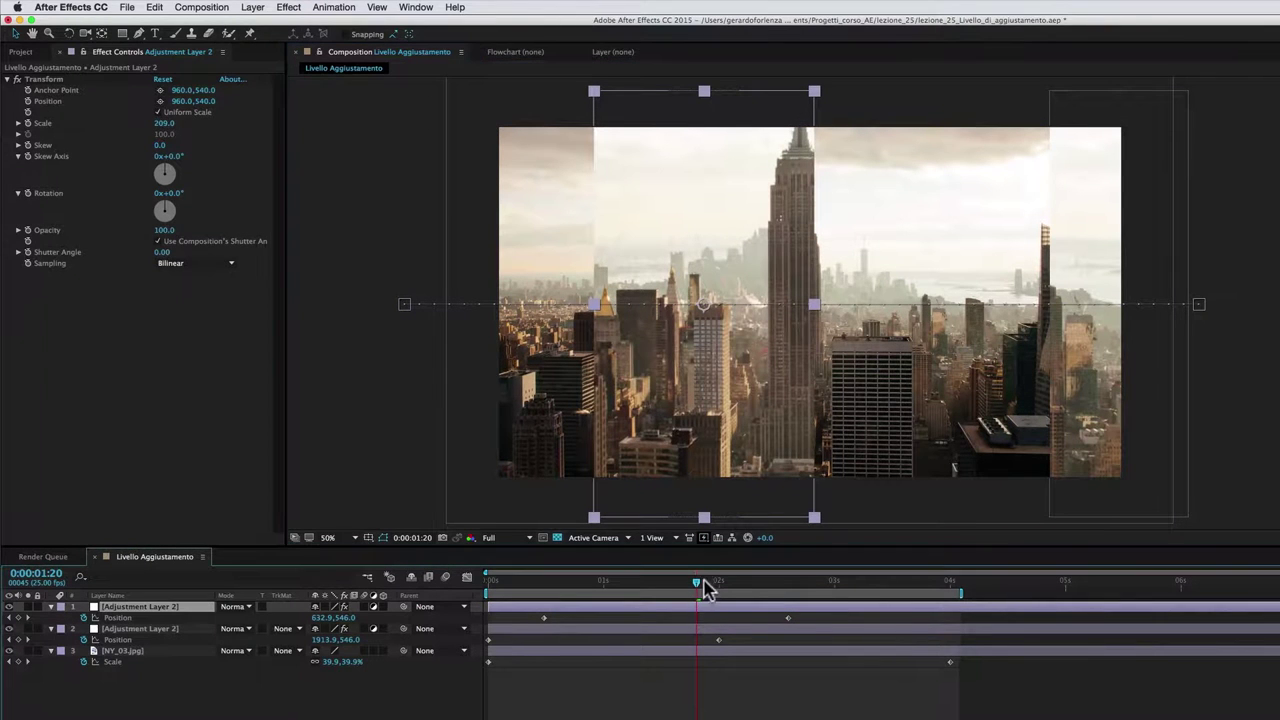
left_click_drag(697, 590, 682, 590)
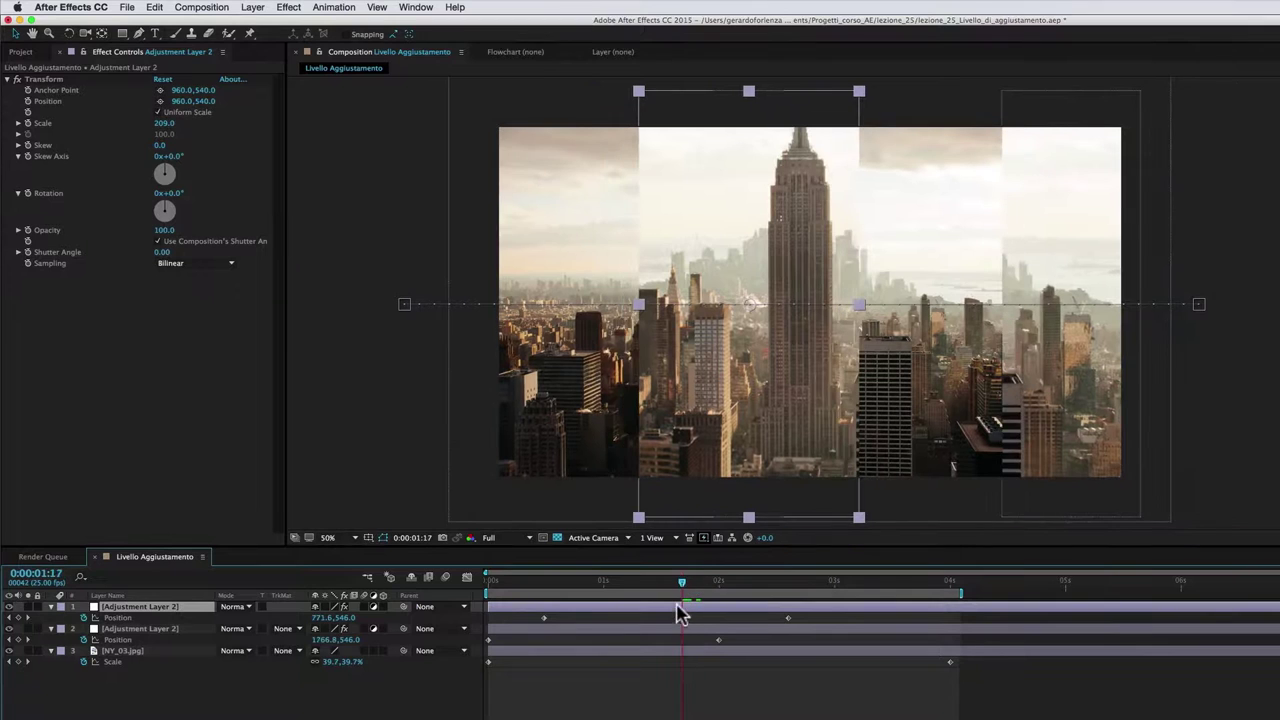
left_click(165, 122)
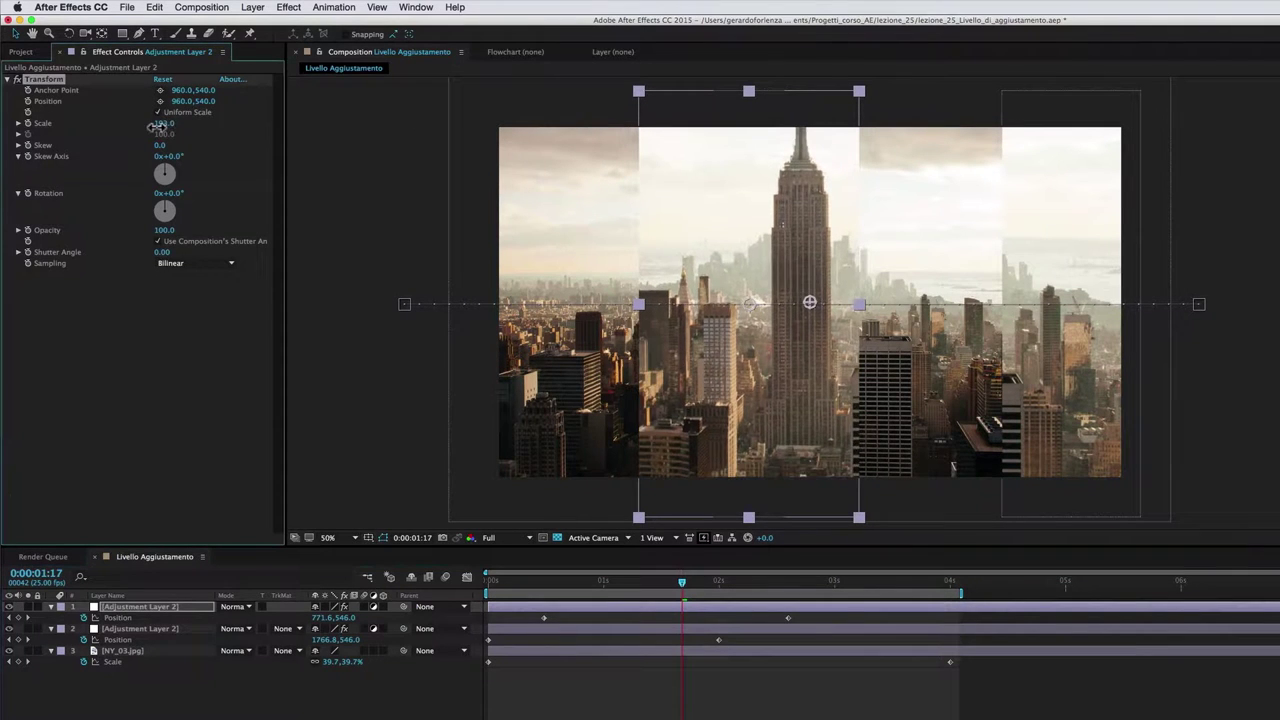
left_click(615, 612)
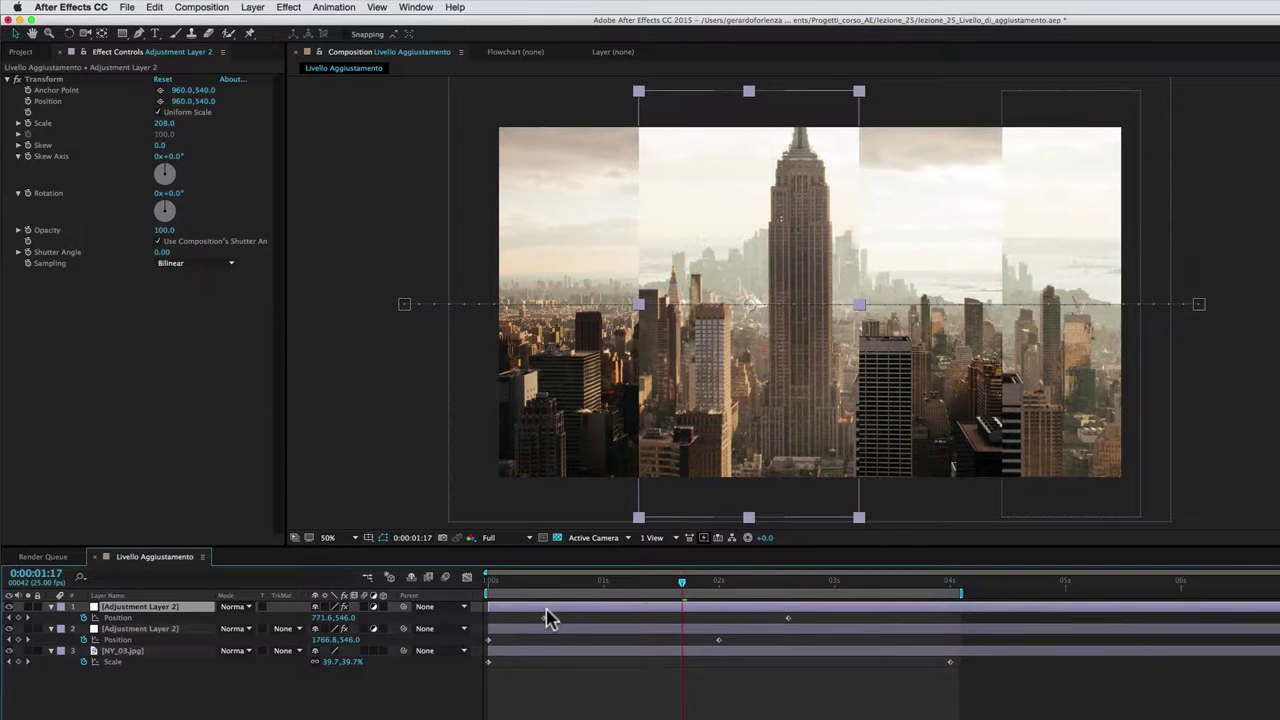
mouse_move(514, 584)
left_mouse_down()
mouse_move(600, 584)
mouse_move(709, 612)
left_mouse_up()
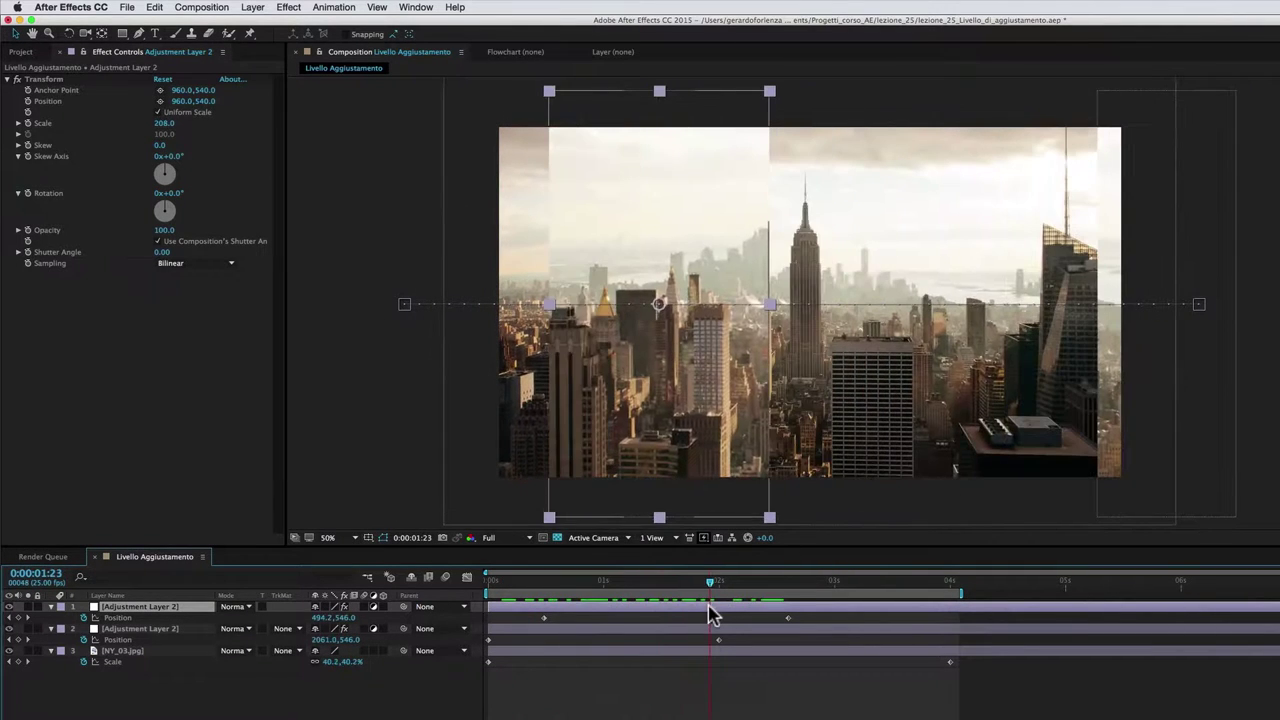
- Add Fast Blur with Blurriness 13 to the top band and preview from 0:00:01:17
left_click(287, 7)
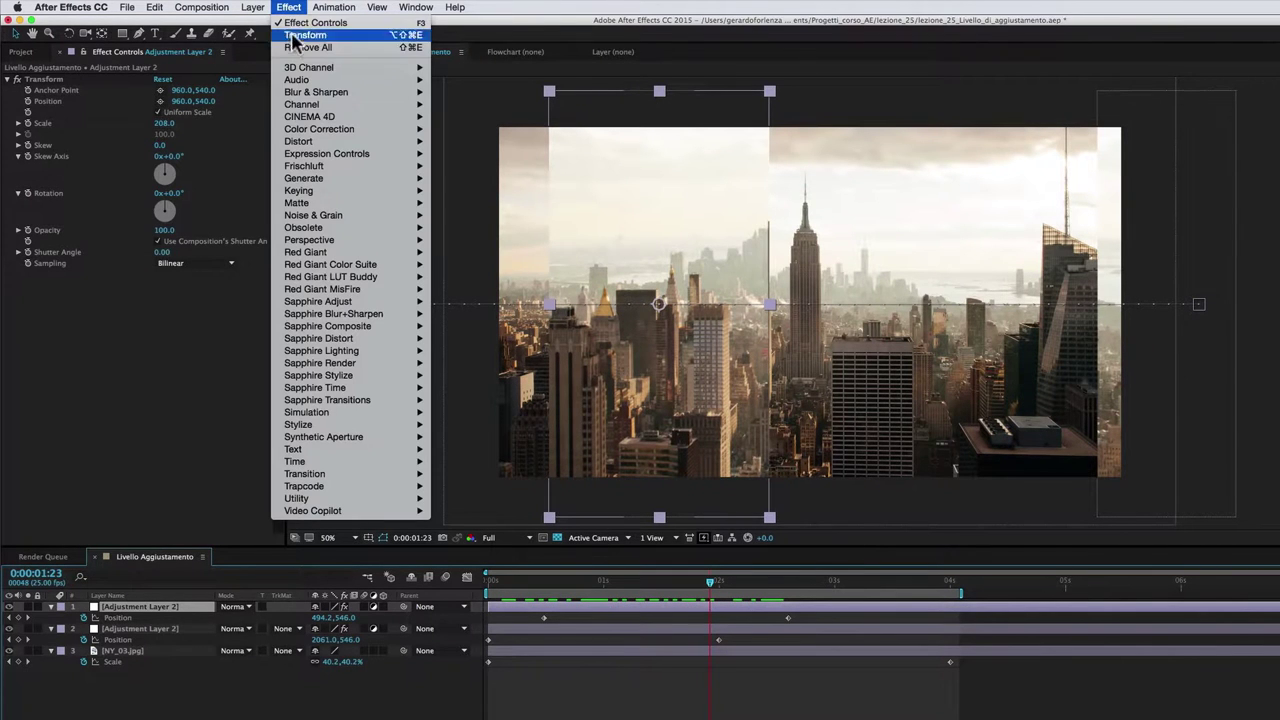
mouse_move(300, 98)
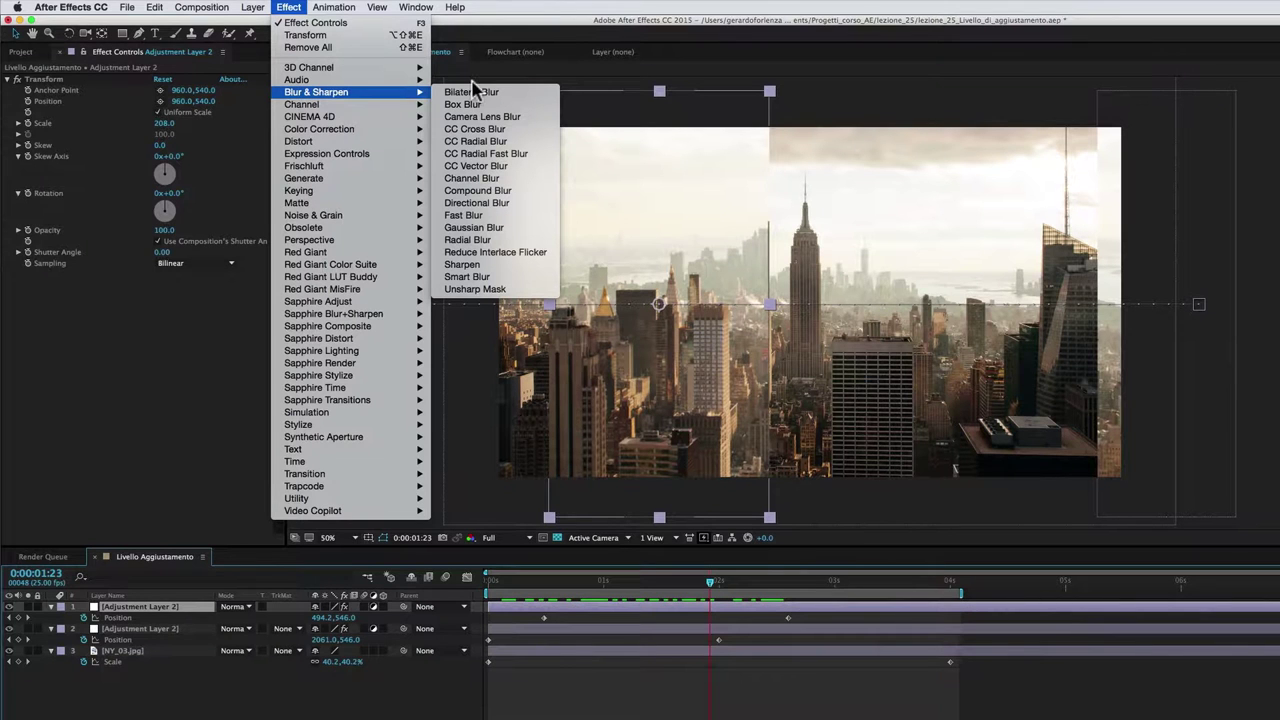
left_click(484, 219)
left_click_drag(164, 286, 167, 286)
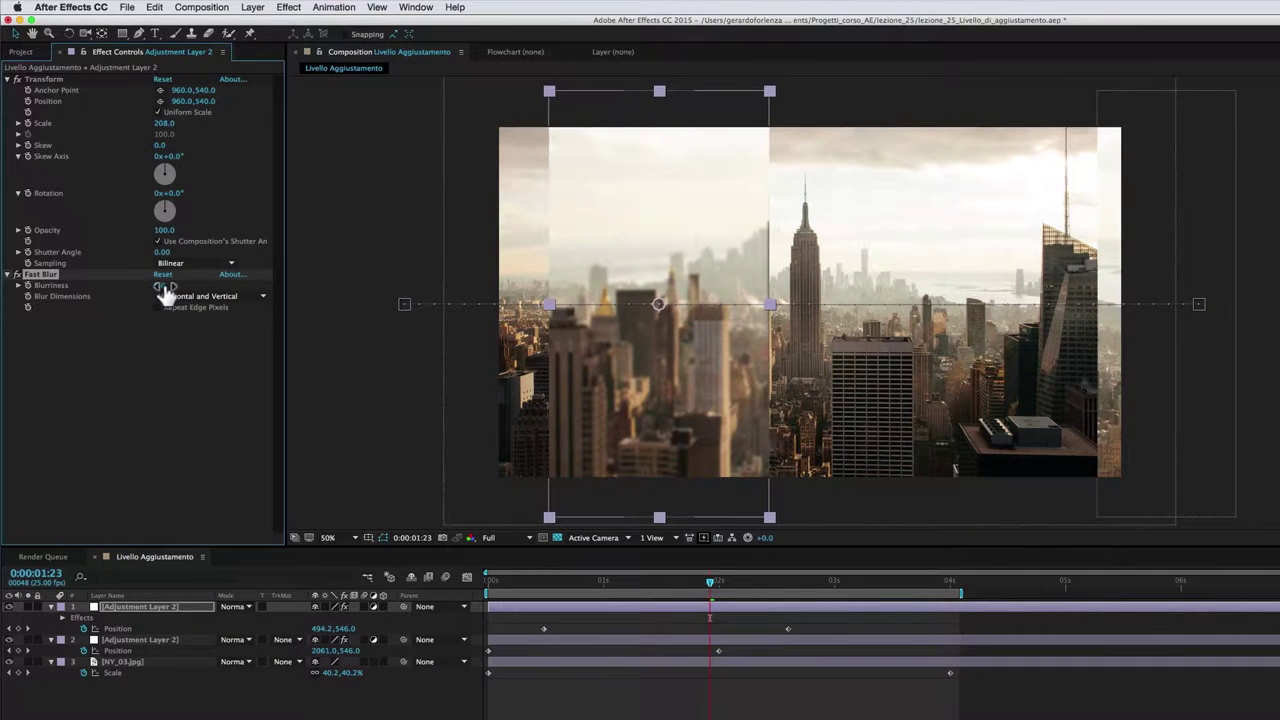
left_click_drag(165, 285, 185, 285)
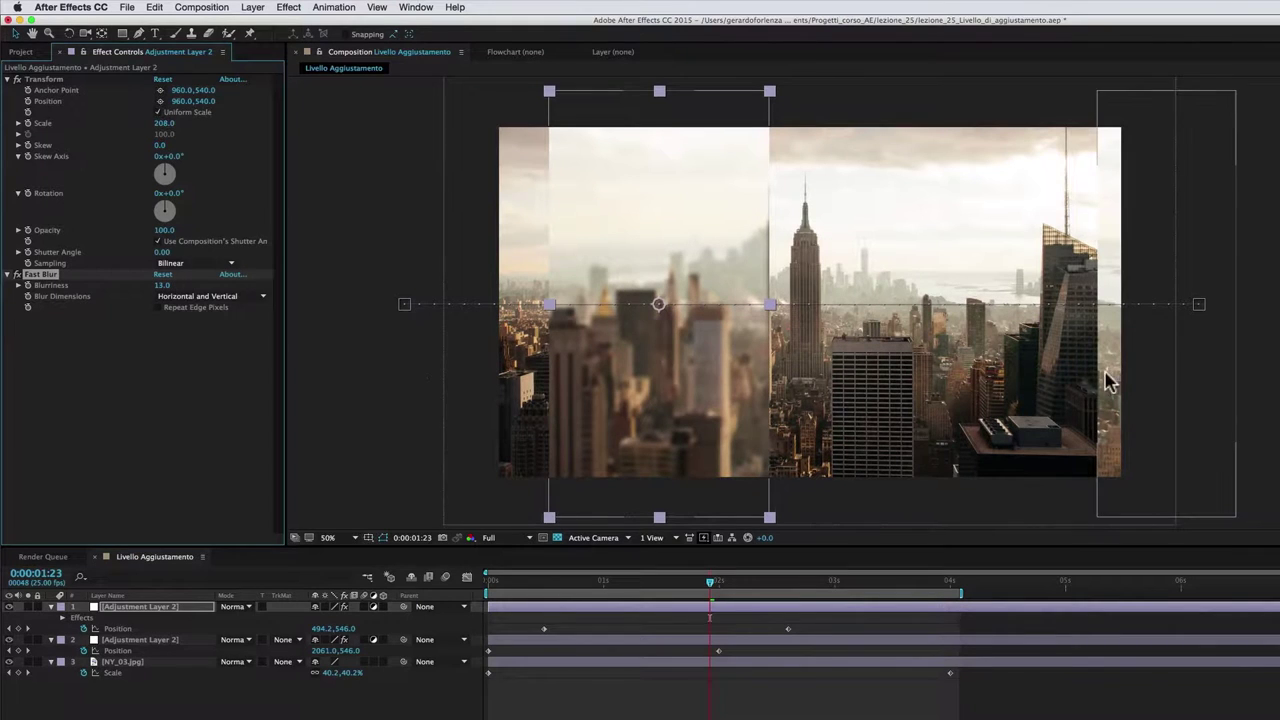
left_click_drag(712, 587, 682, 587)
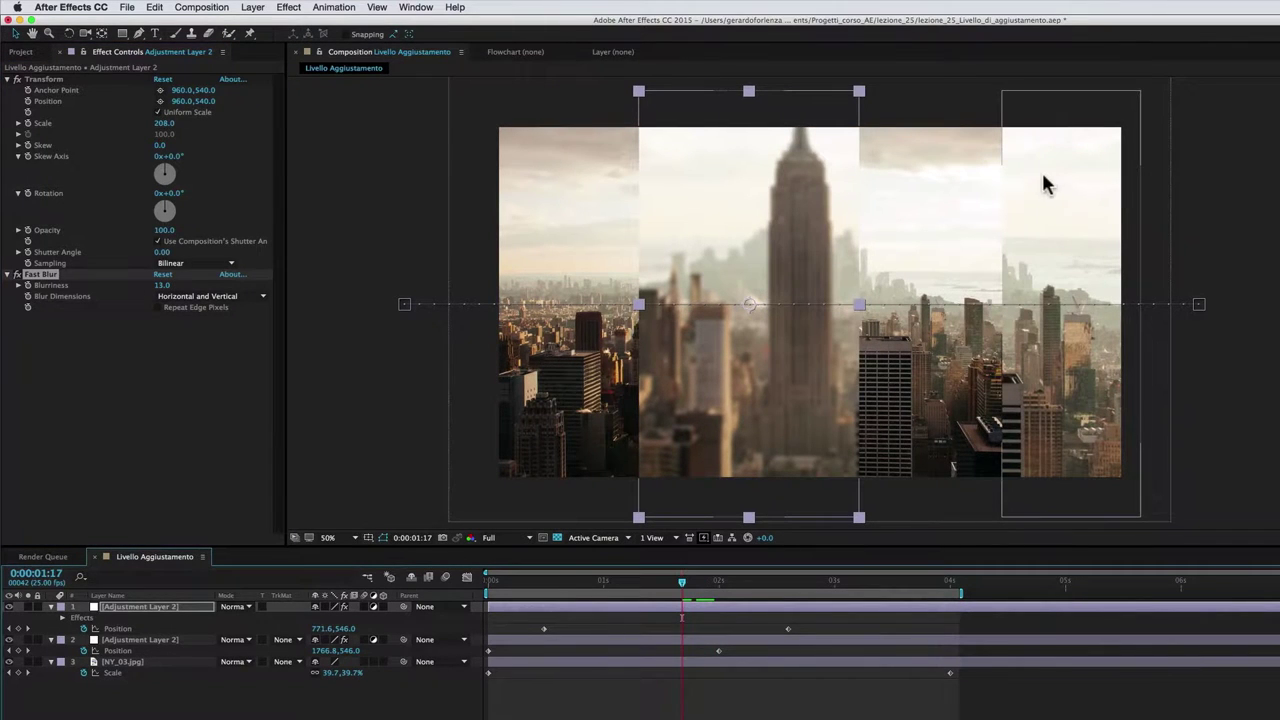
key("space")
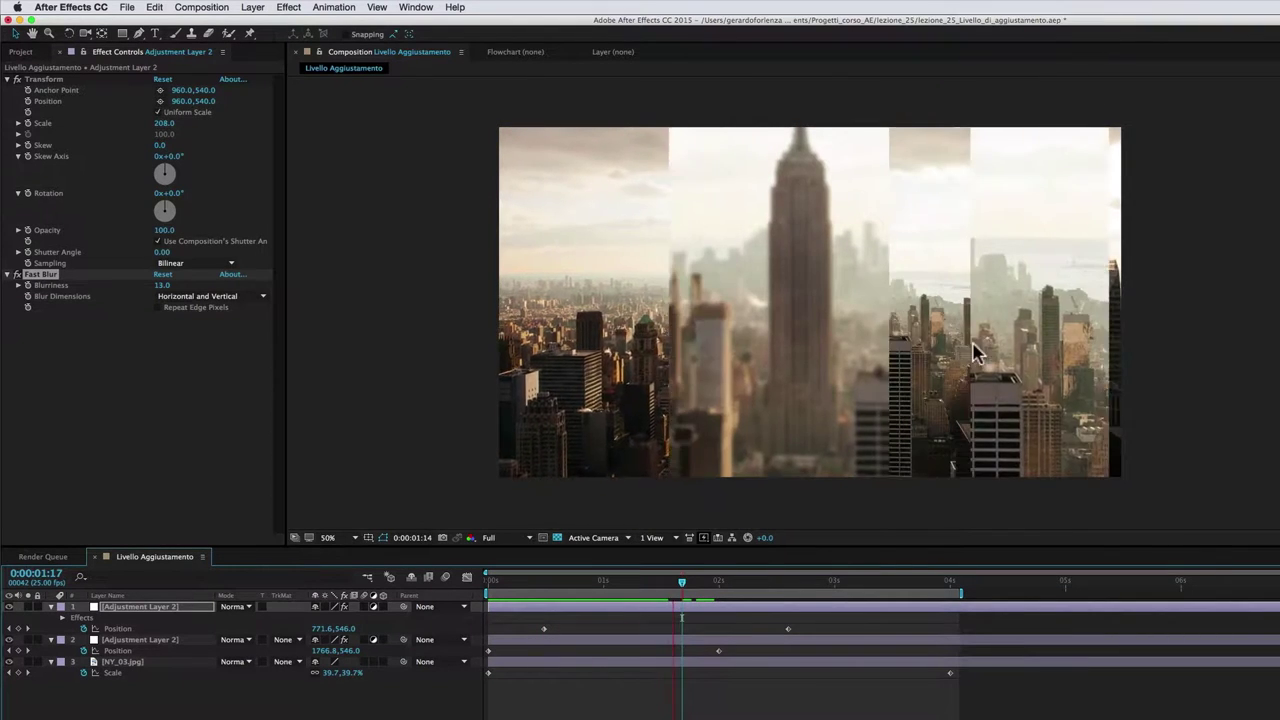
mouse_move(650, 585)
left_mouse_down()
mouse_move(533, 588)
mouse_move(607, 590)
left_mouse_up()
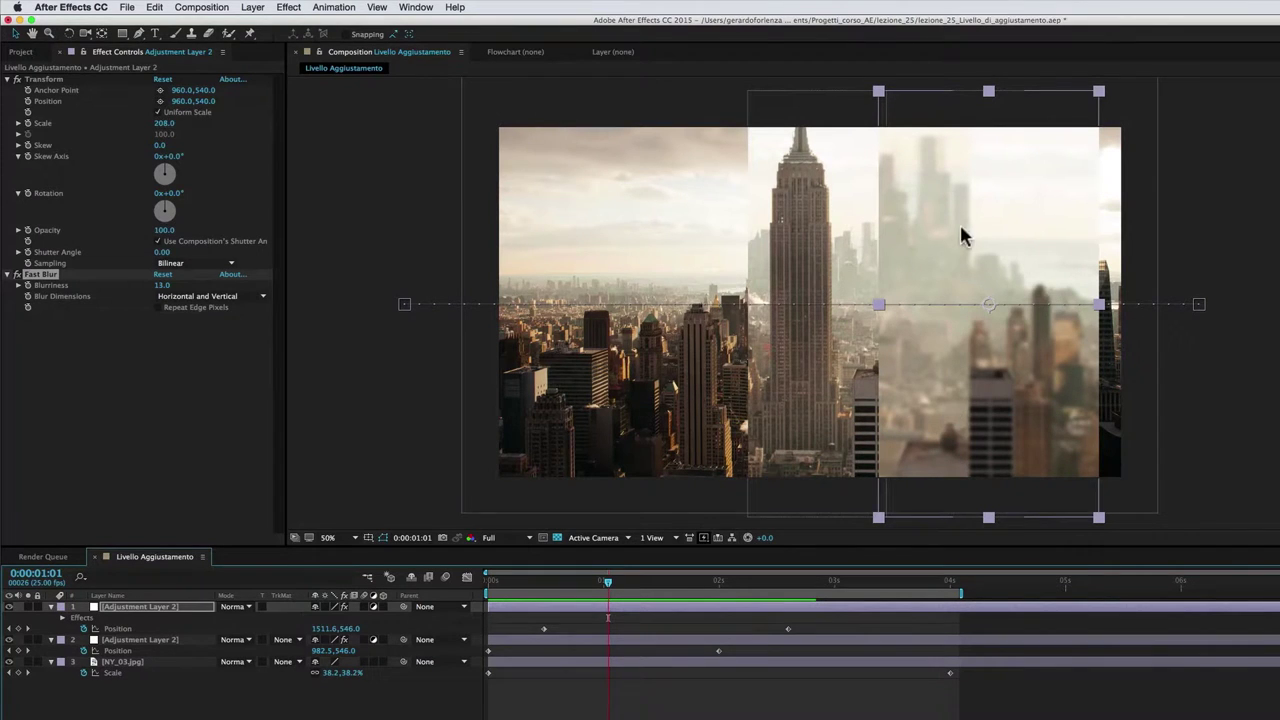
key("space")
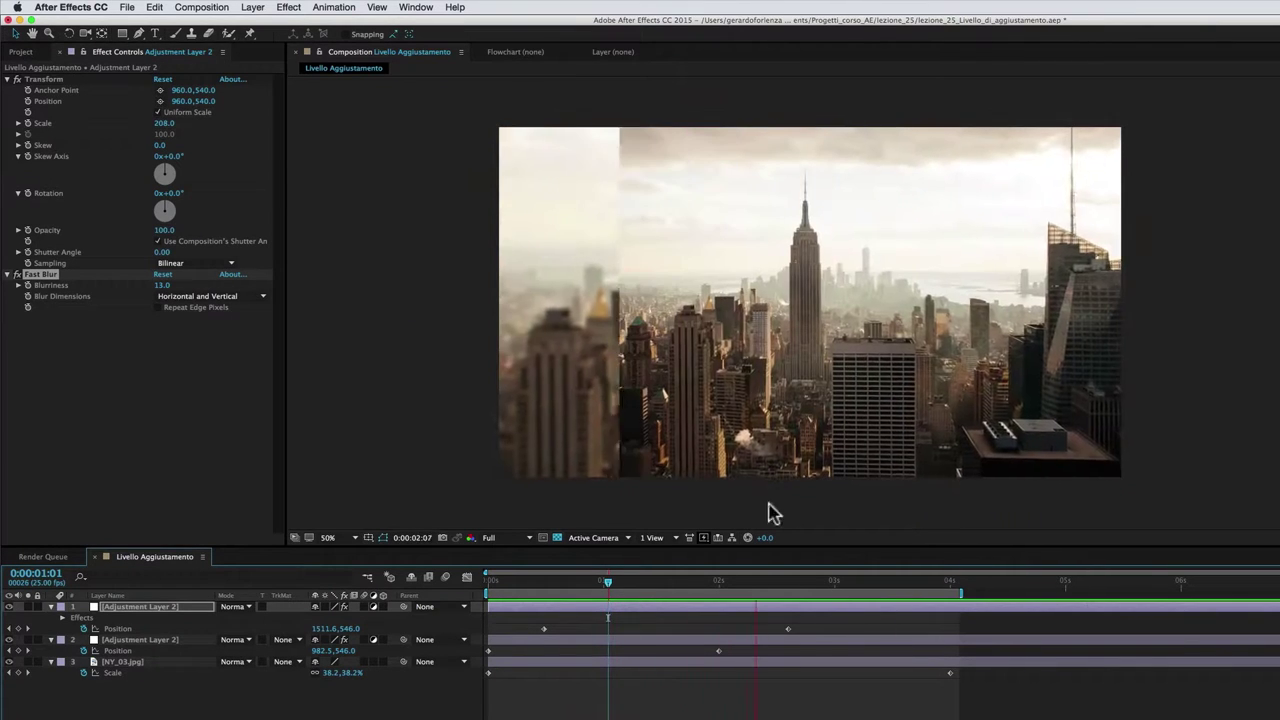
left_click(692, 585)
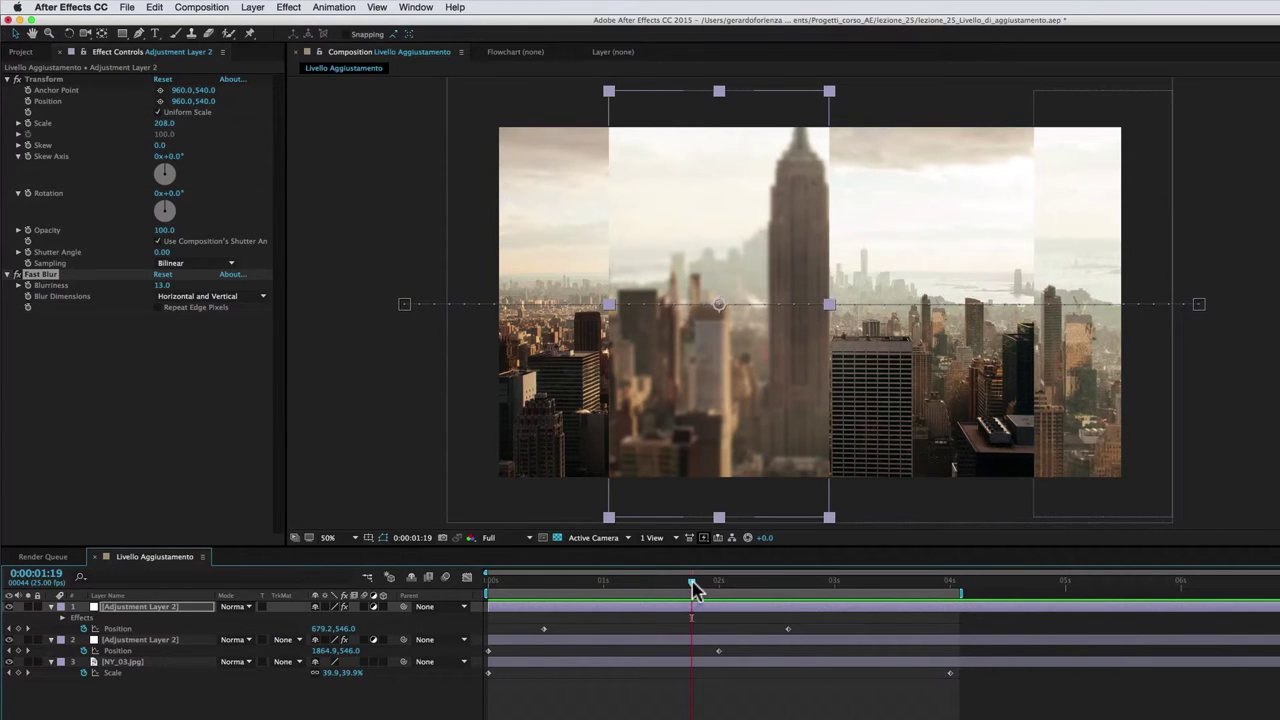
mouse_move(693, 582)
left_mouse_down()
mouse_move(600, 582)
mouse_move(714, 570)
left_mouse_up()
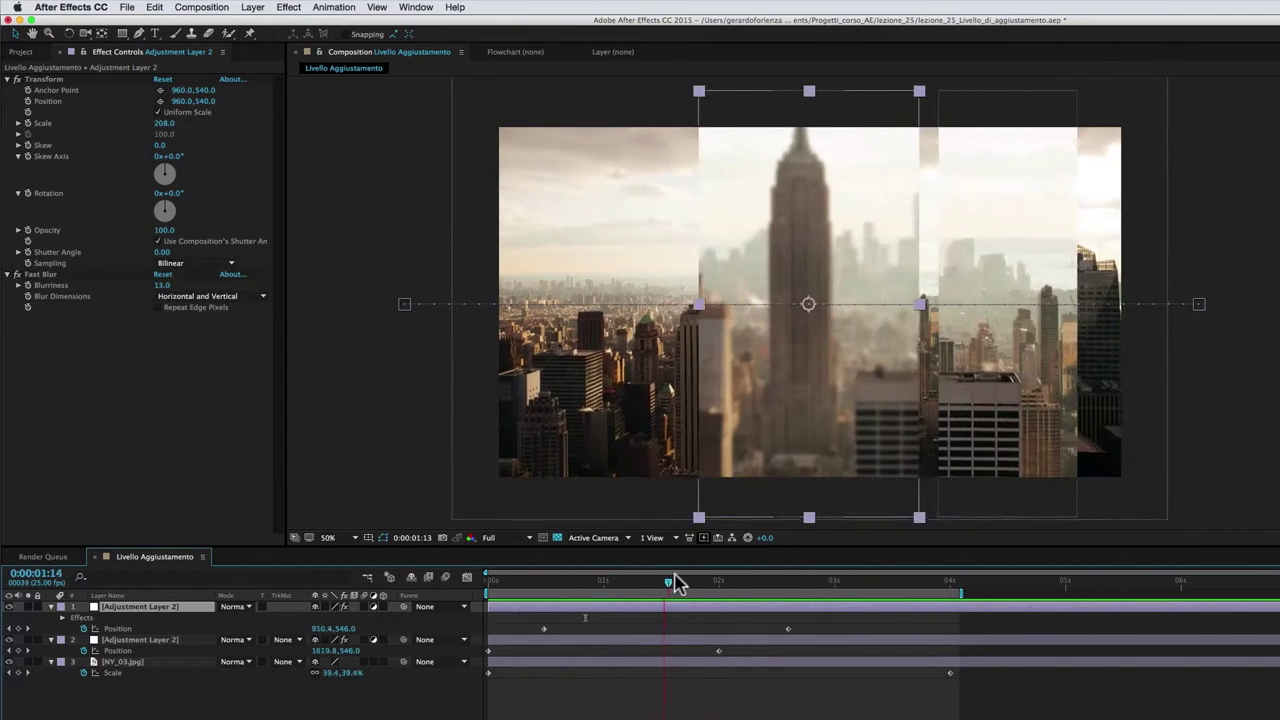
key("space")
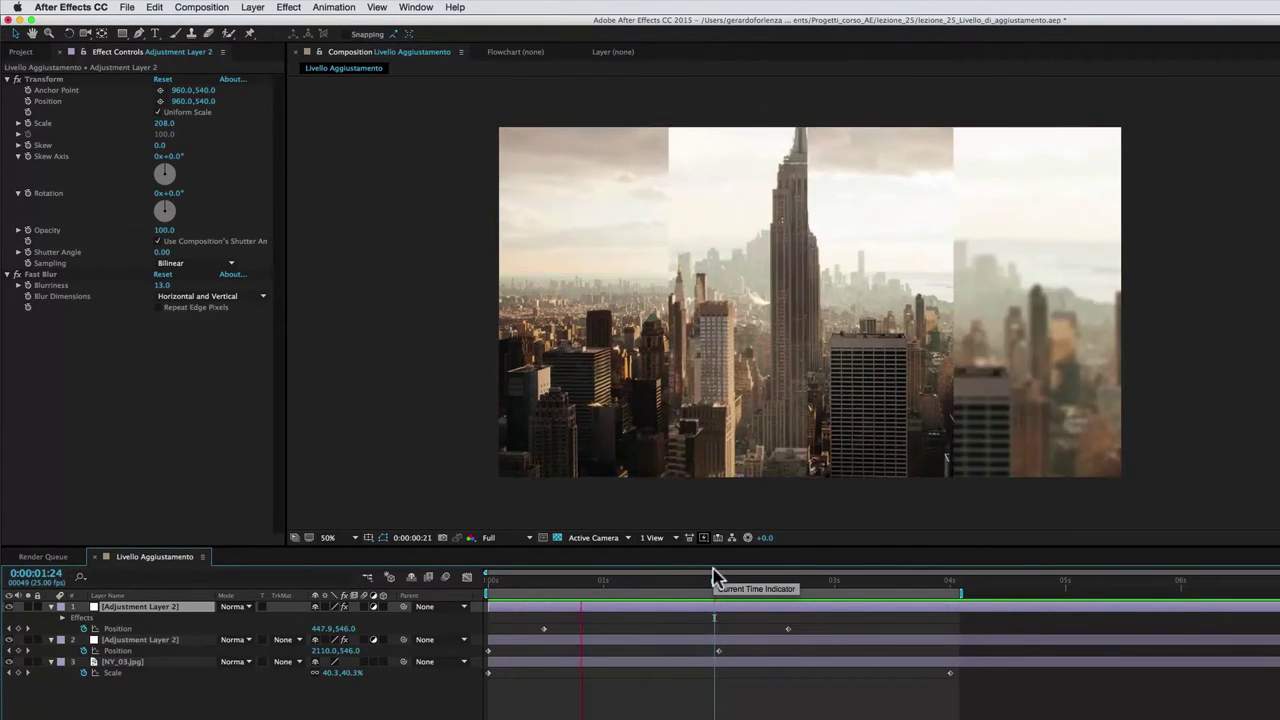